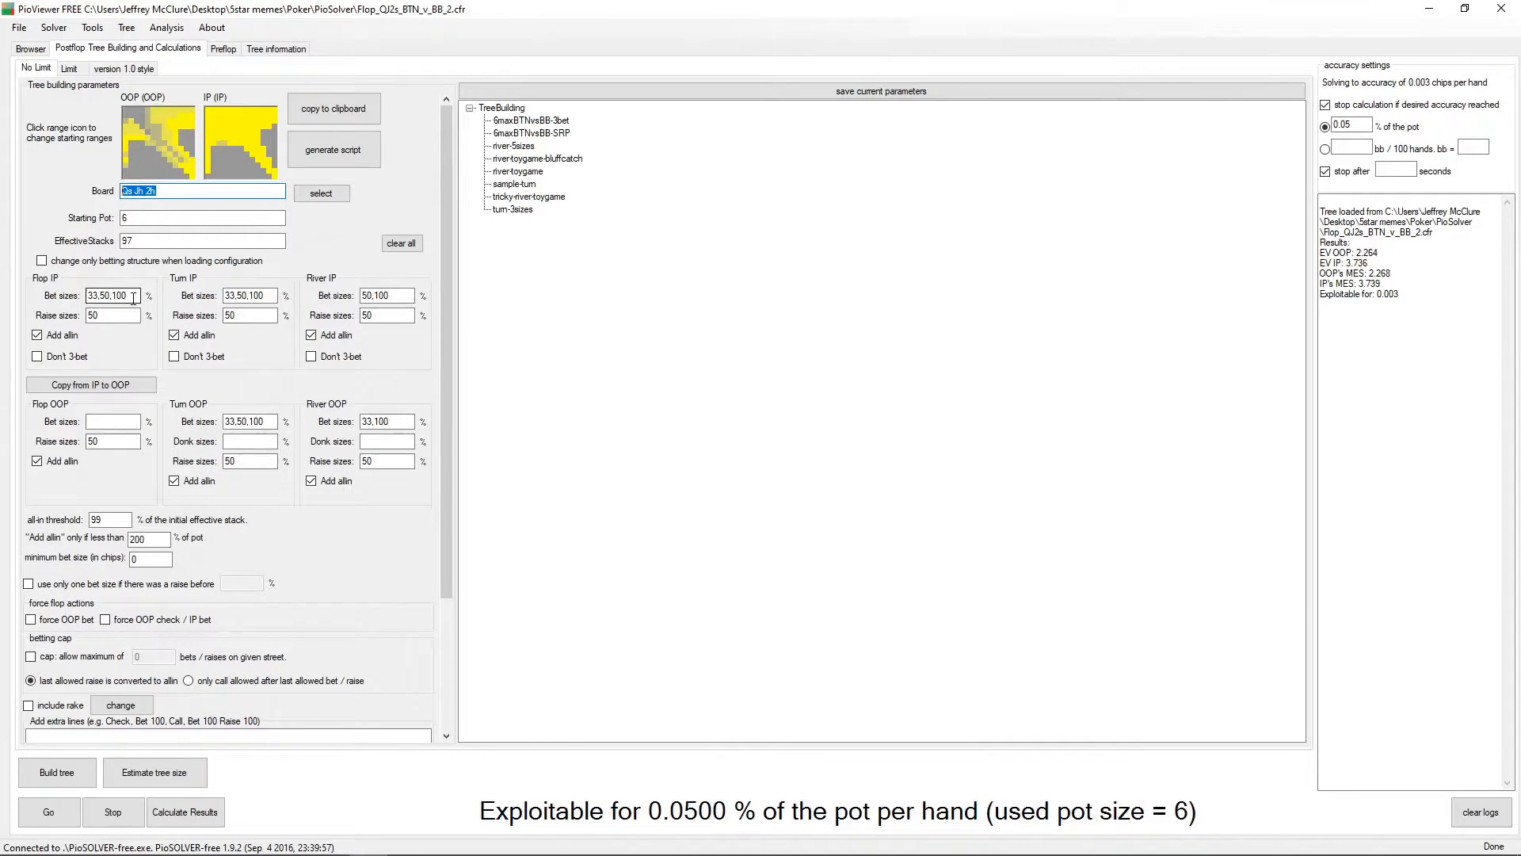
Review the flop, turn and river bet sizes set for the IP and OOP players.
left_click_drag(133, 298, 81, 300)
left_click_drag(255, 295, 223, 297)
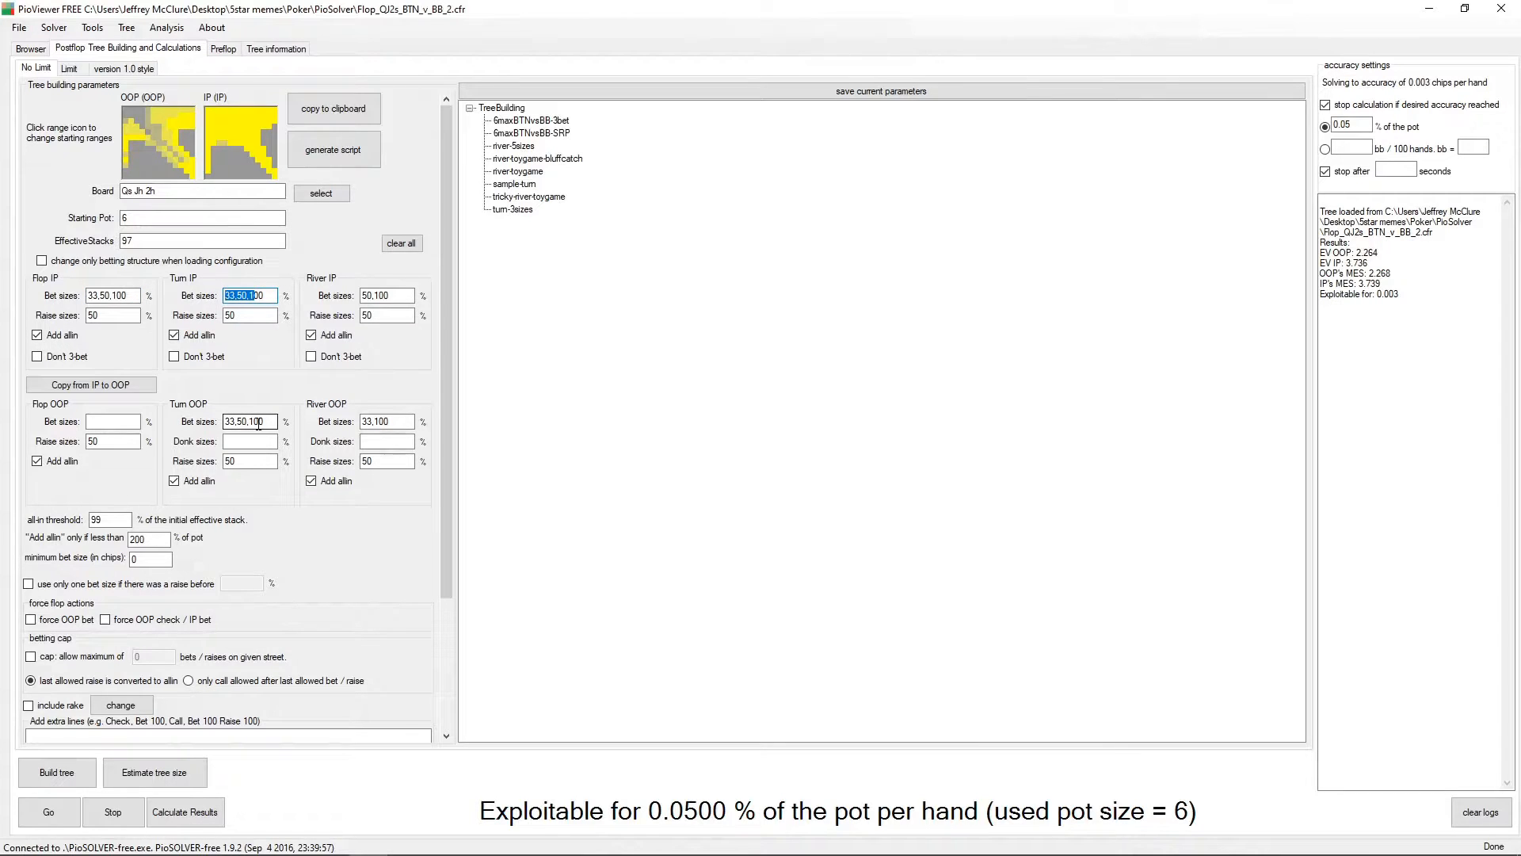
left_click(91, 421)
double_click(393, 298)
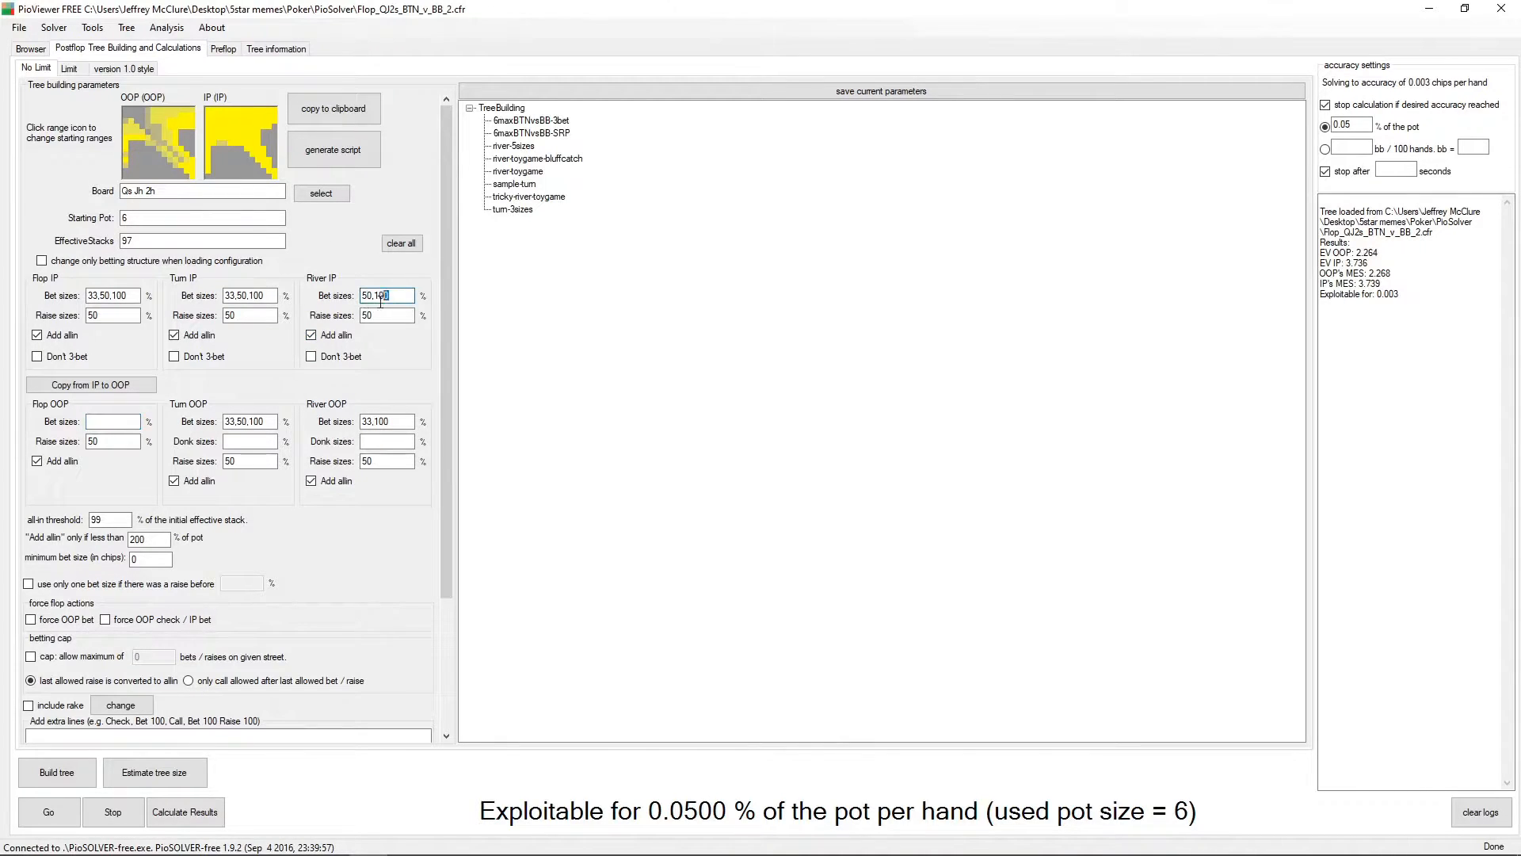
double_click(387, 421)
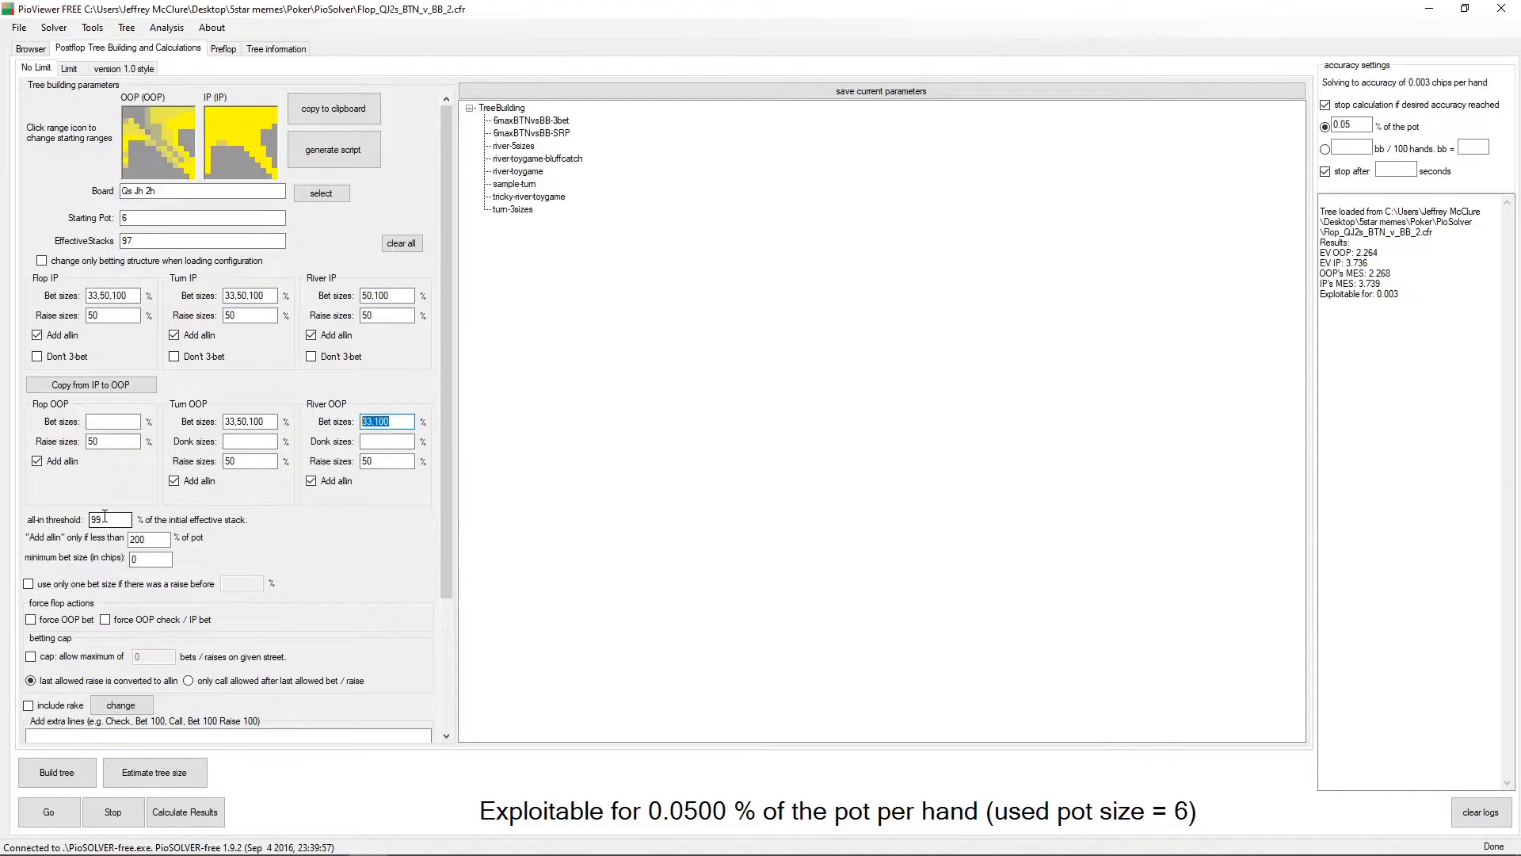
Check the all-in threshold and remaining tree settings, and estimate the tree size.
left_click(109, 517)
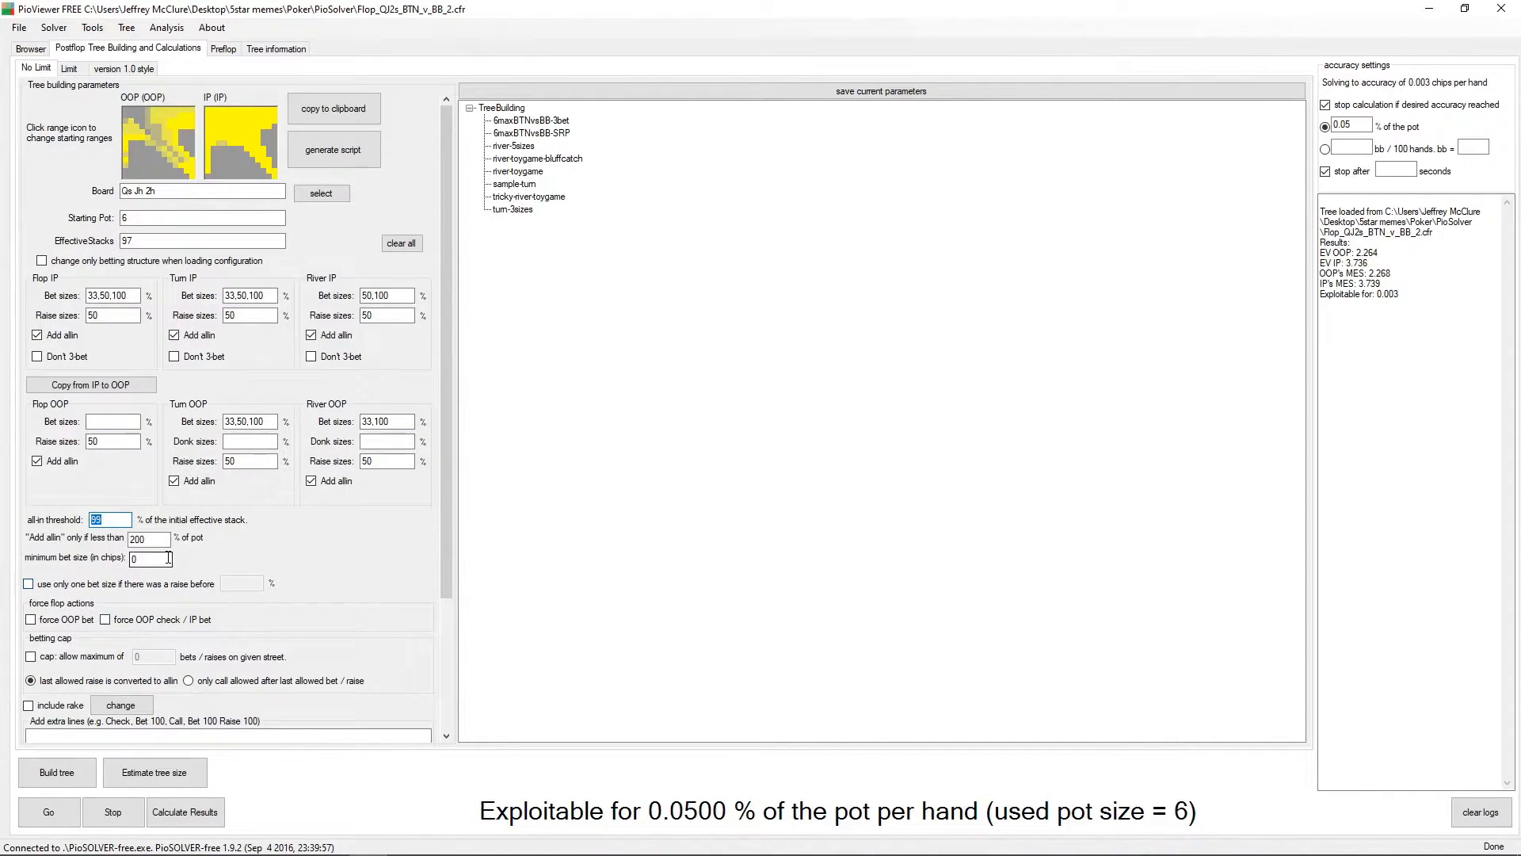
key("Tab")
left_click(101, 520)
scroll(388, 613, "down", 1)
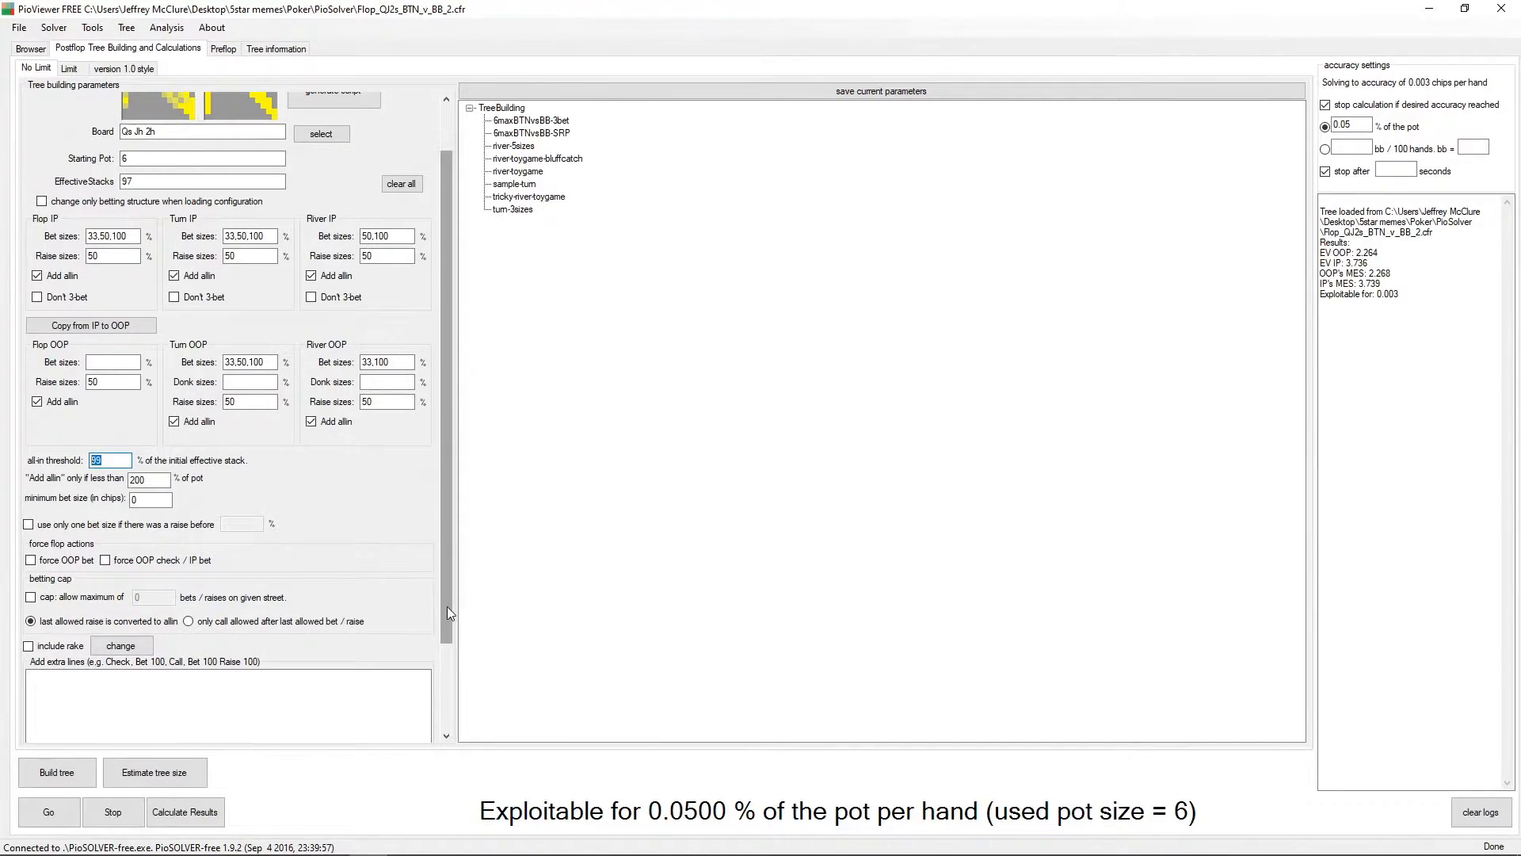
scroll(447, 606, "up", 1)
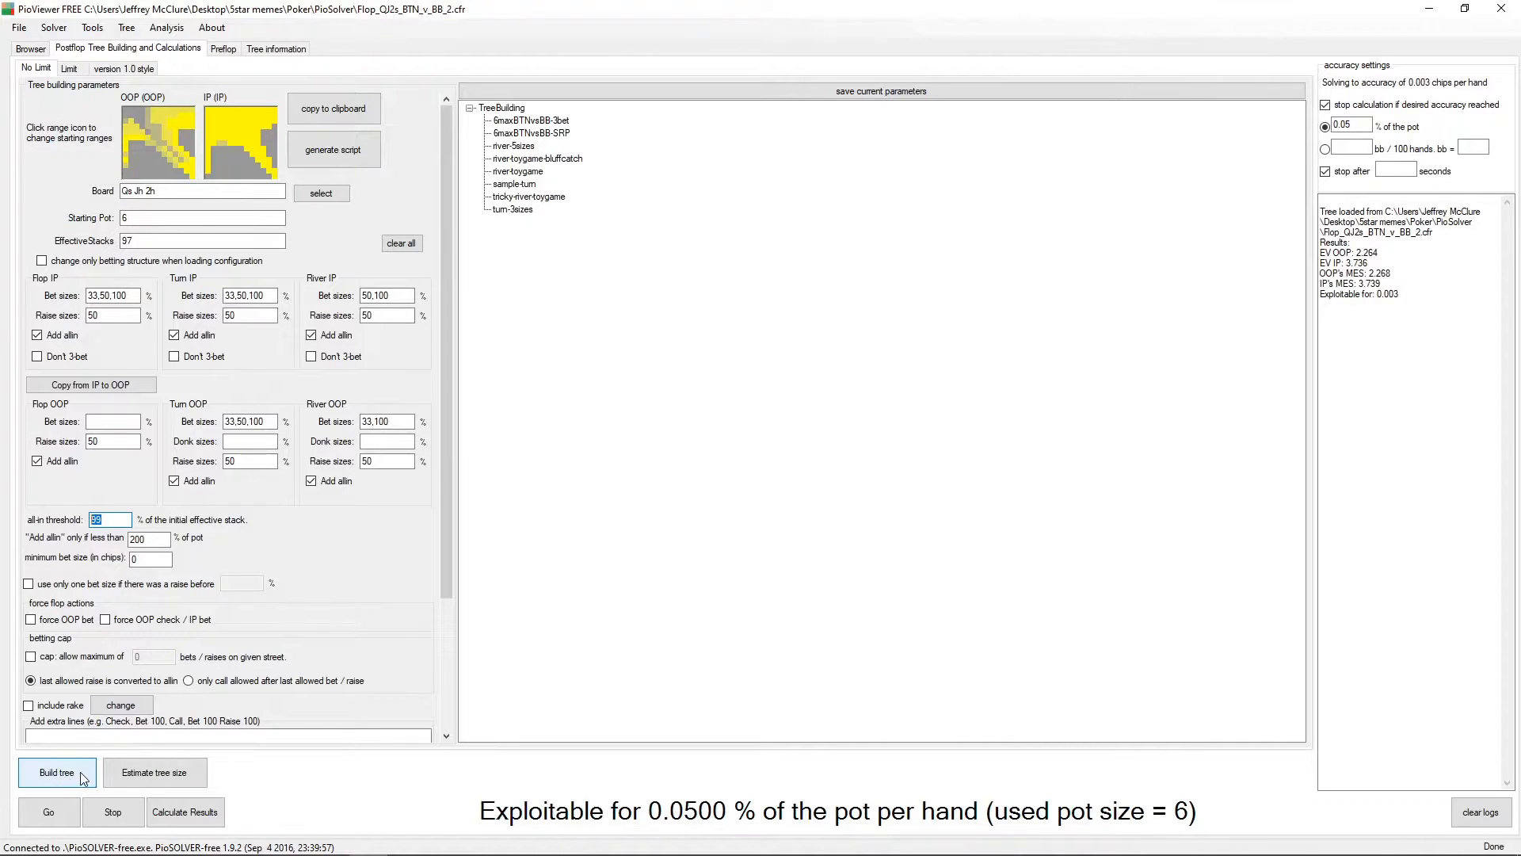
left_click(152, 774)
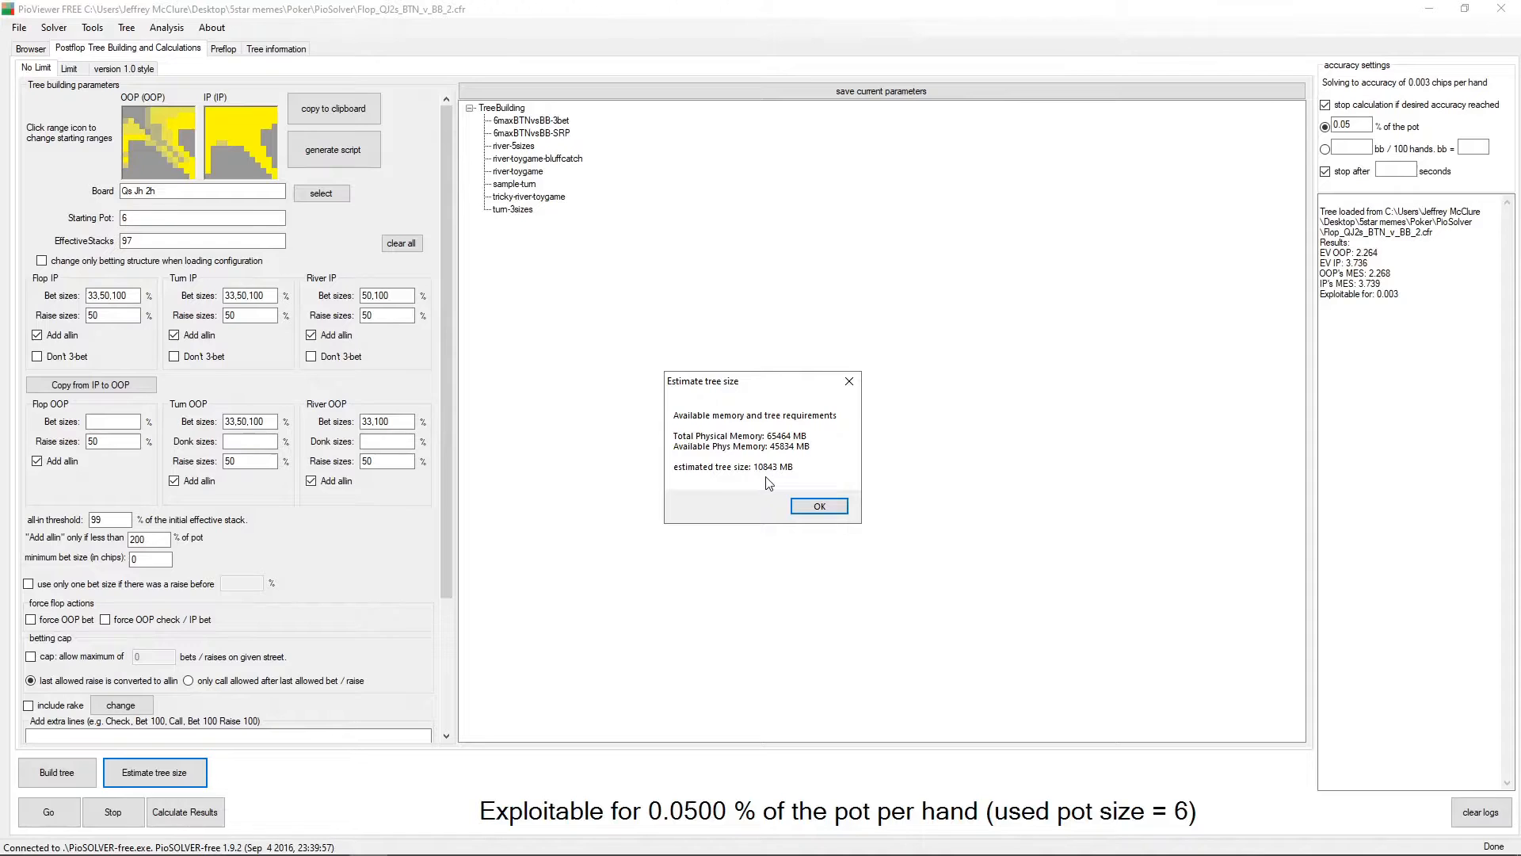
left_click(819, 507)
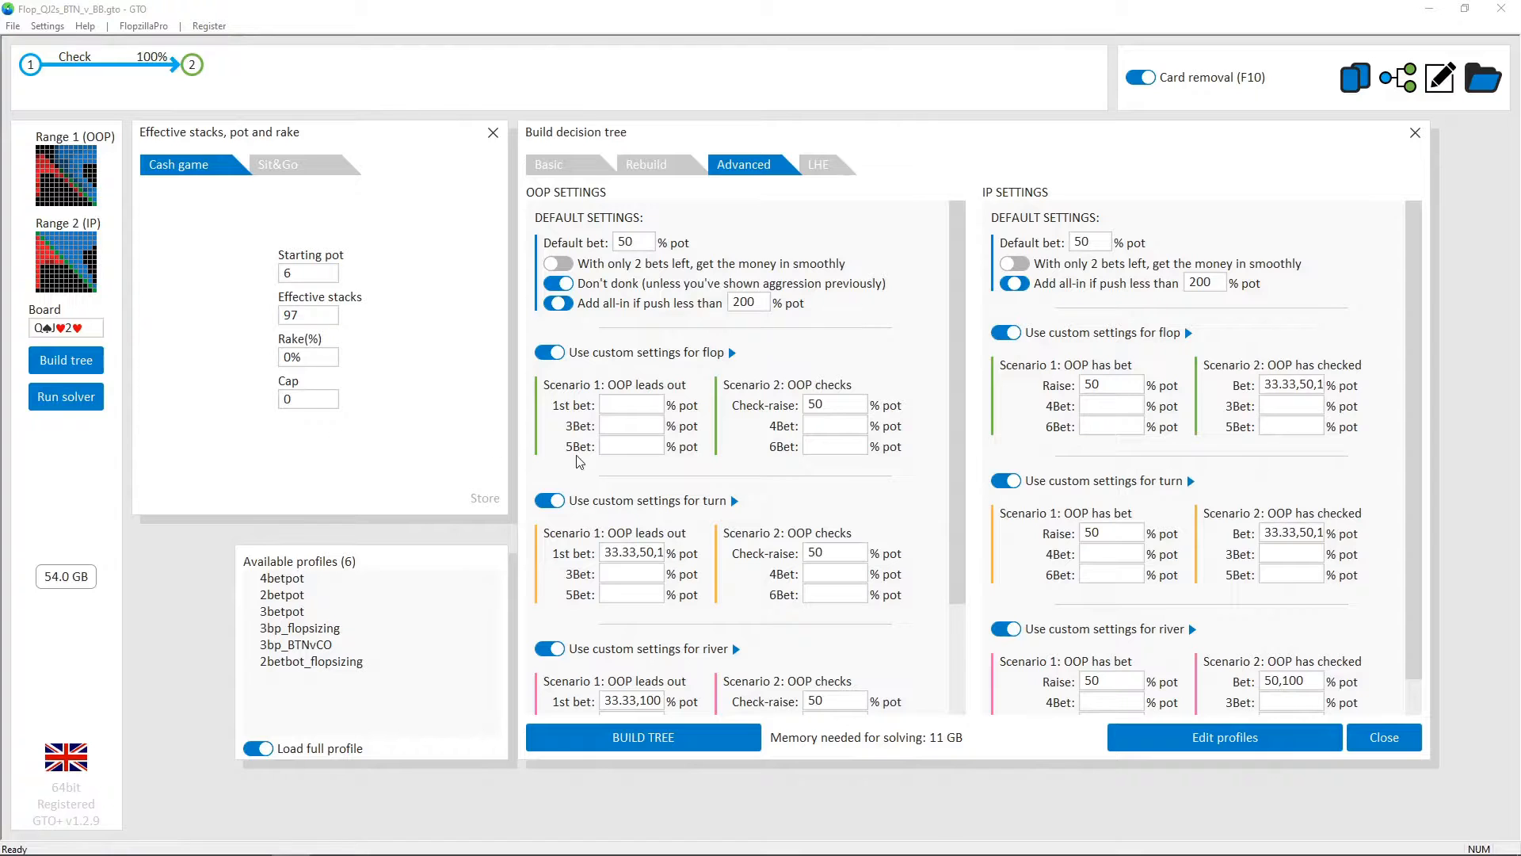
In GTO+, inspect the flop decisions along the line check, bet 6, raise 15.
left_click(33, 71)
left_click(184, 64)
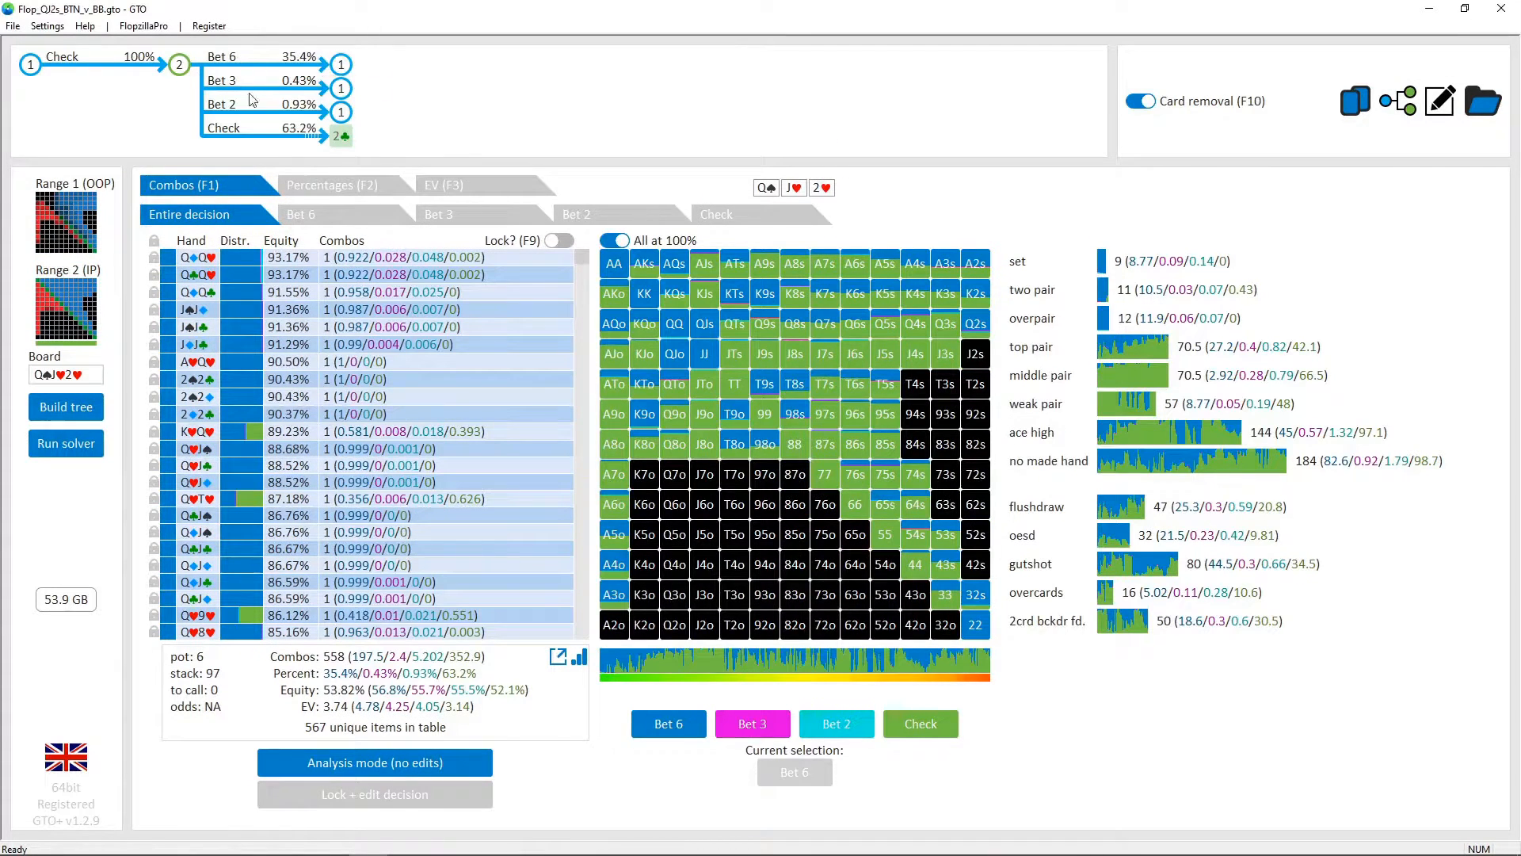
left_click(341, 65)
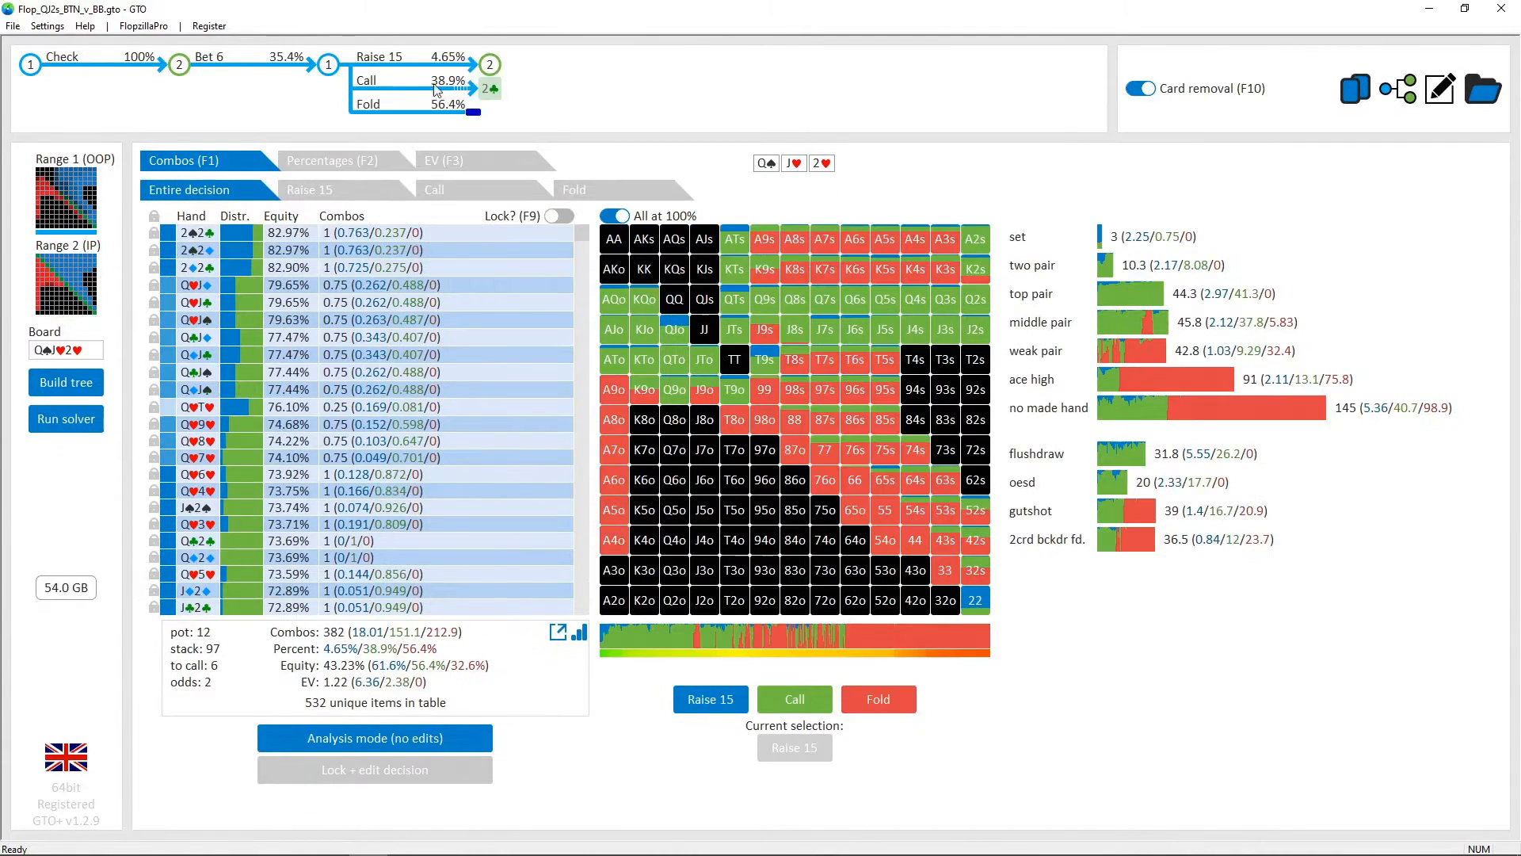
left_click(501, 65)
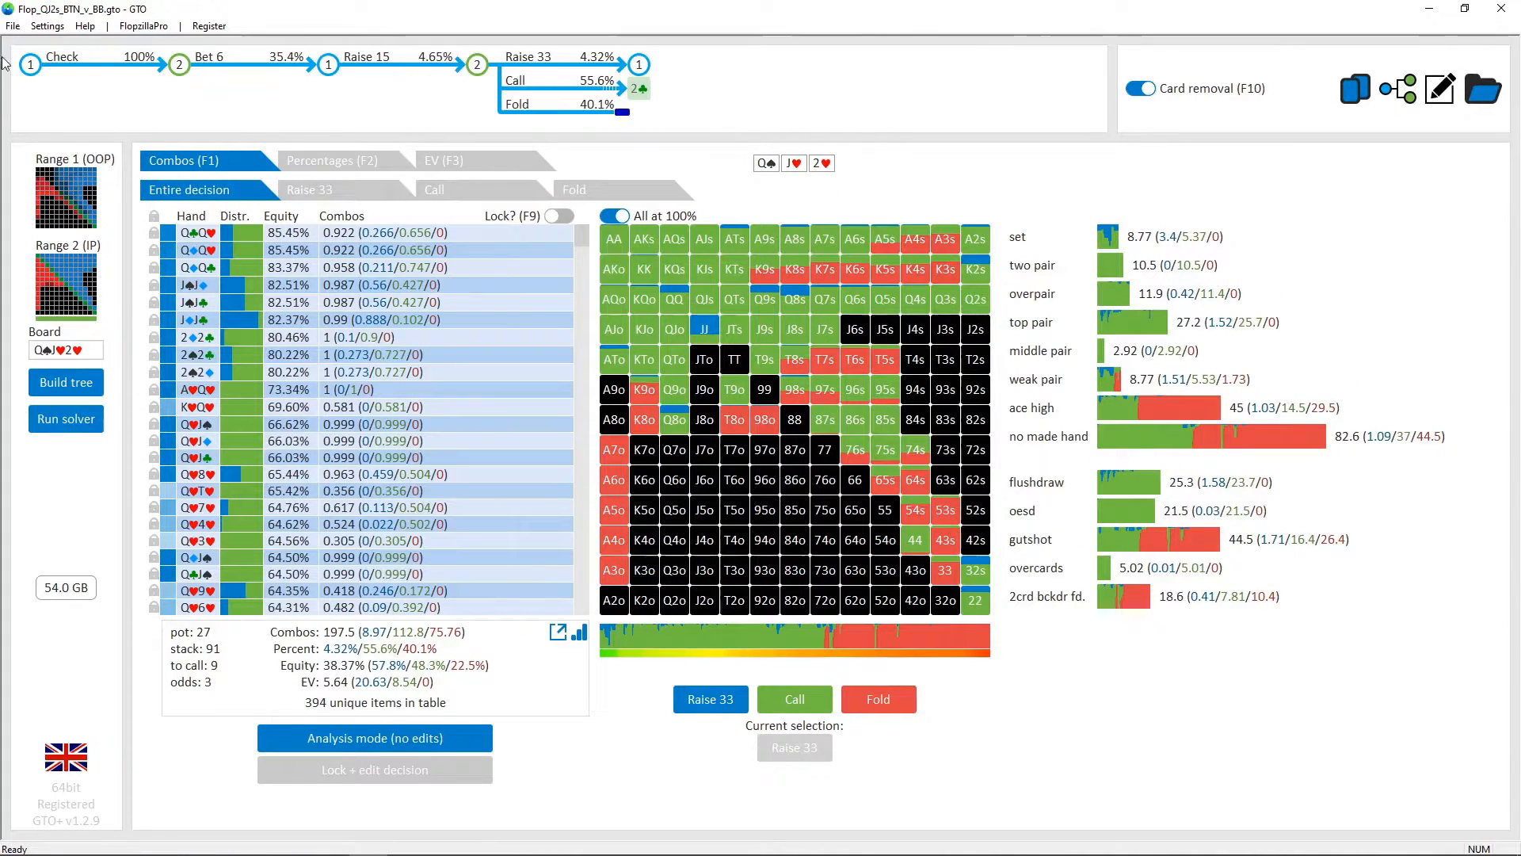
scroll(367, 420, "down", 2)
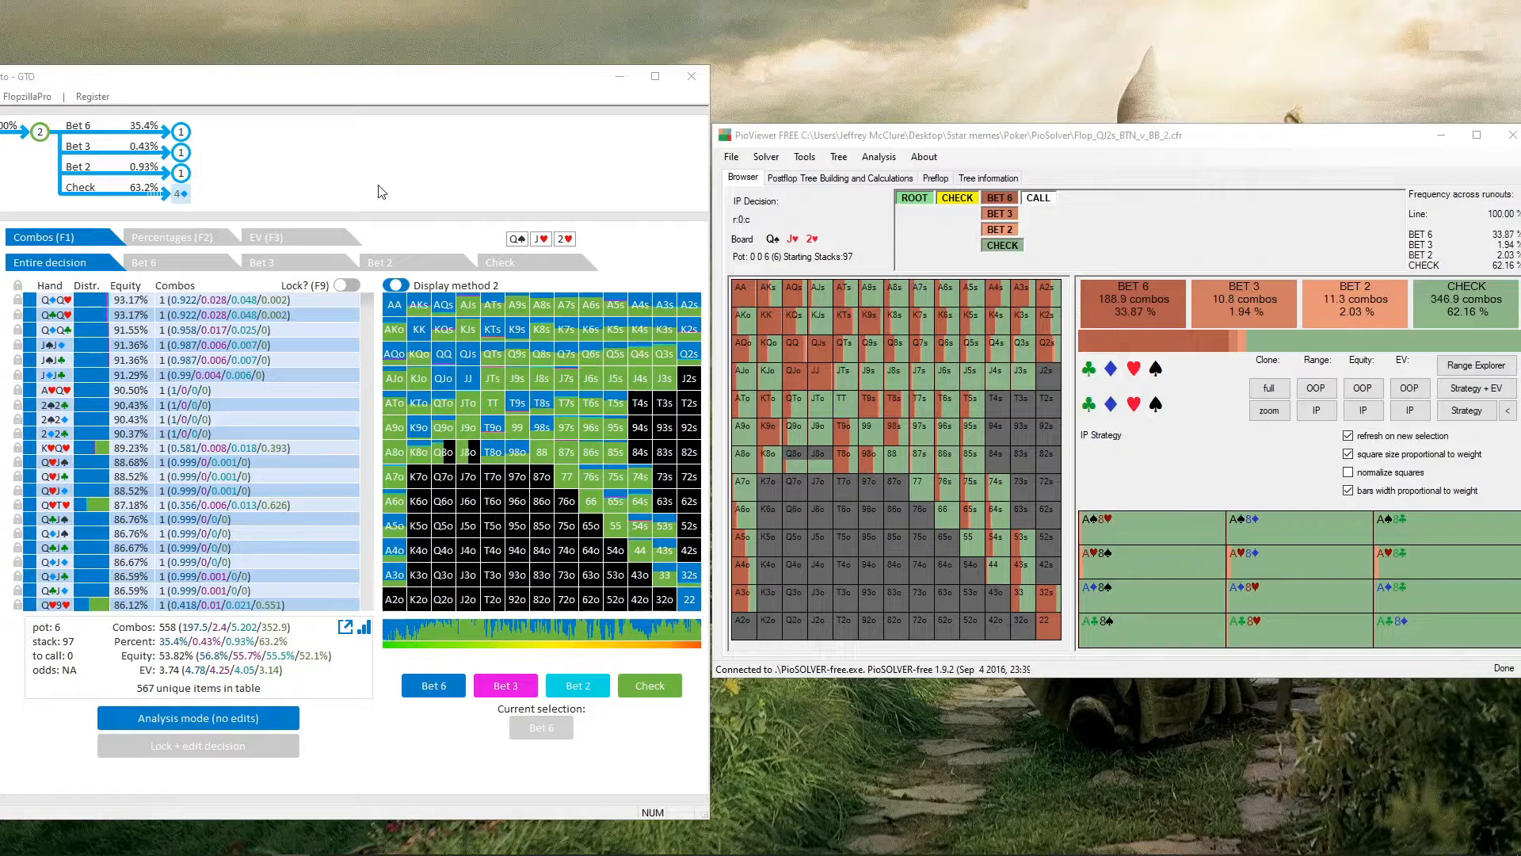
Compare the IP flop strategy for individual hands such as Q5s and A8s between GTO+ and PioViewer.
left_click(420, 309)
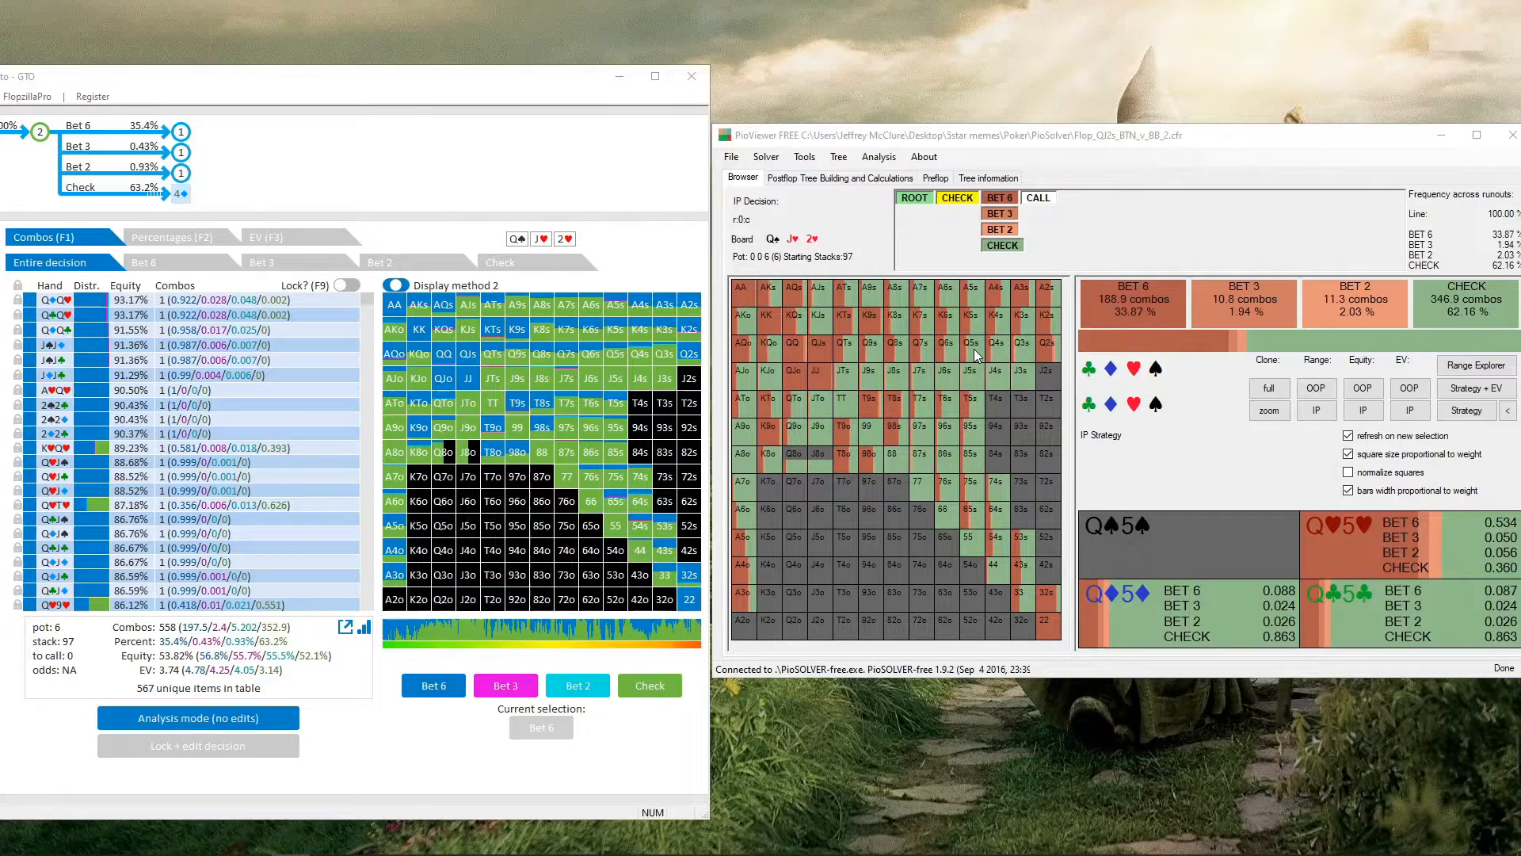
mouse_move(618, 354)
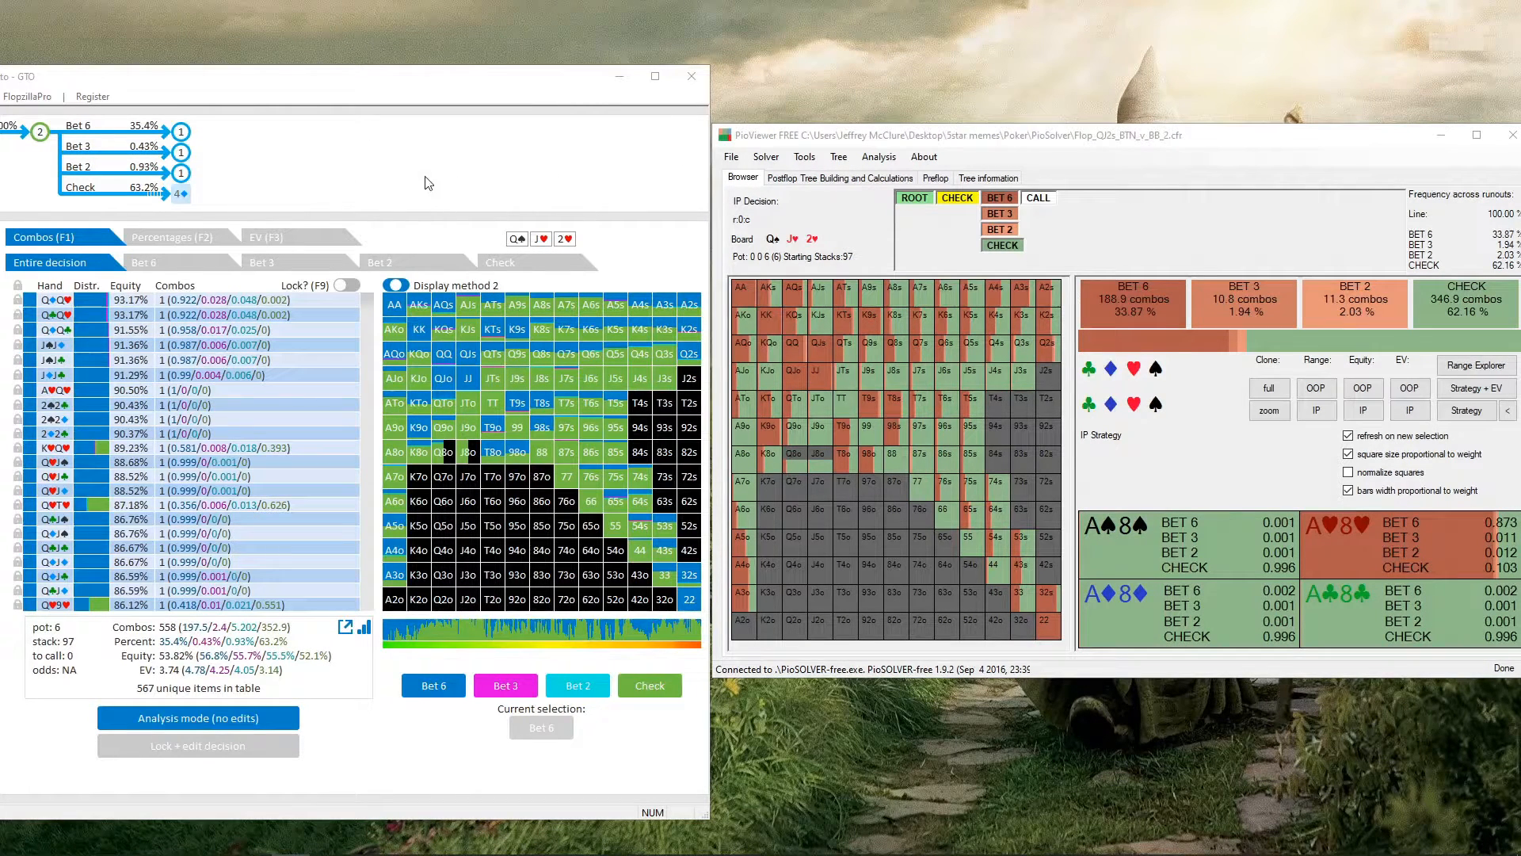
In GTO+, follow the flop bet of 6 and the call to the 4♦ turn.
left_click(181, 131)
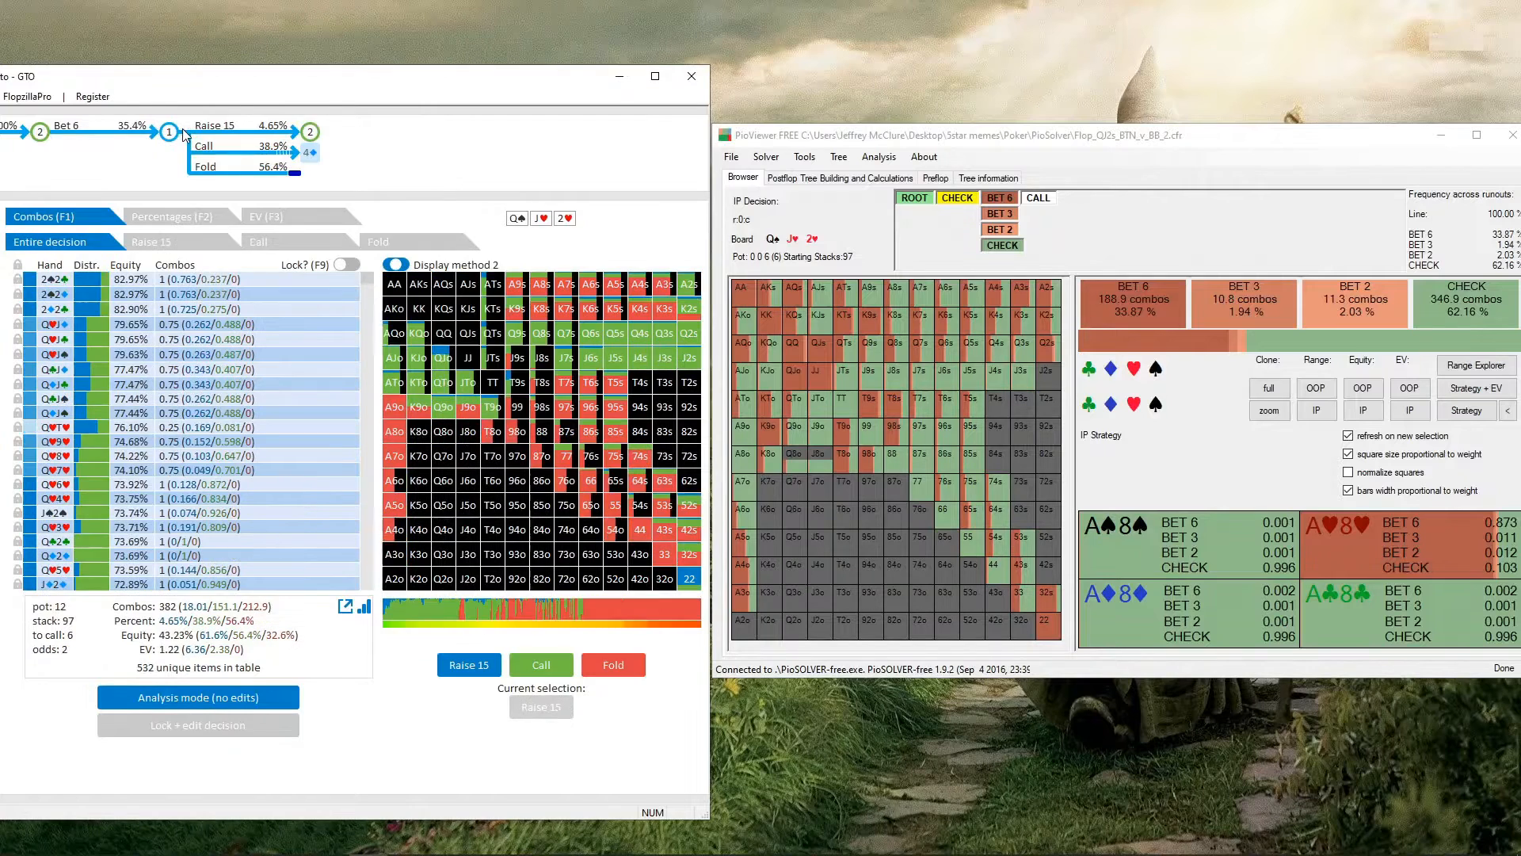
left_click(316, 155)
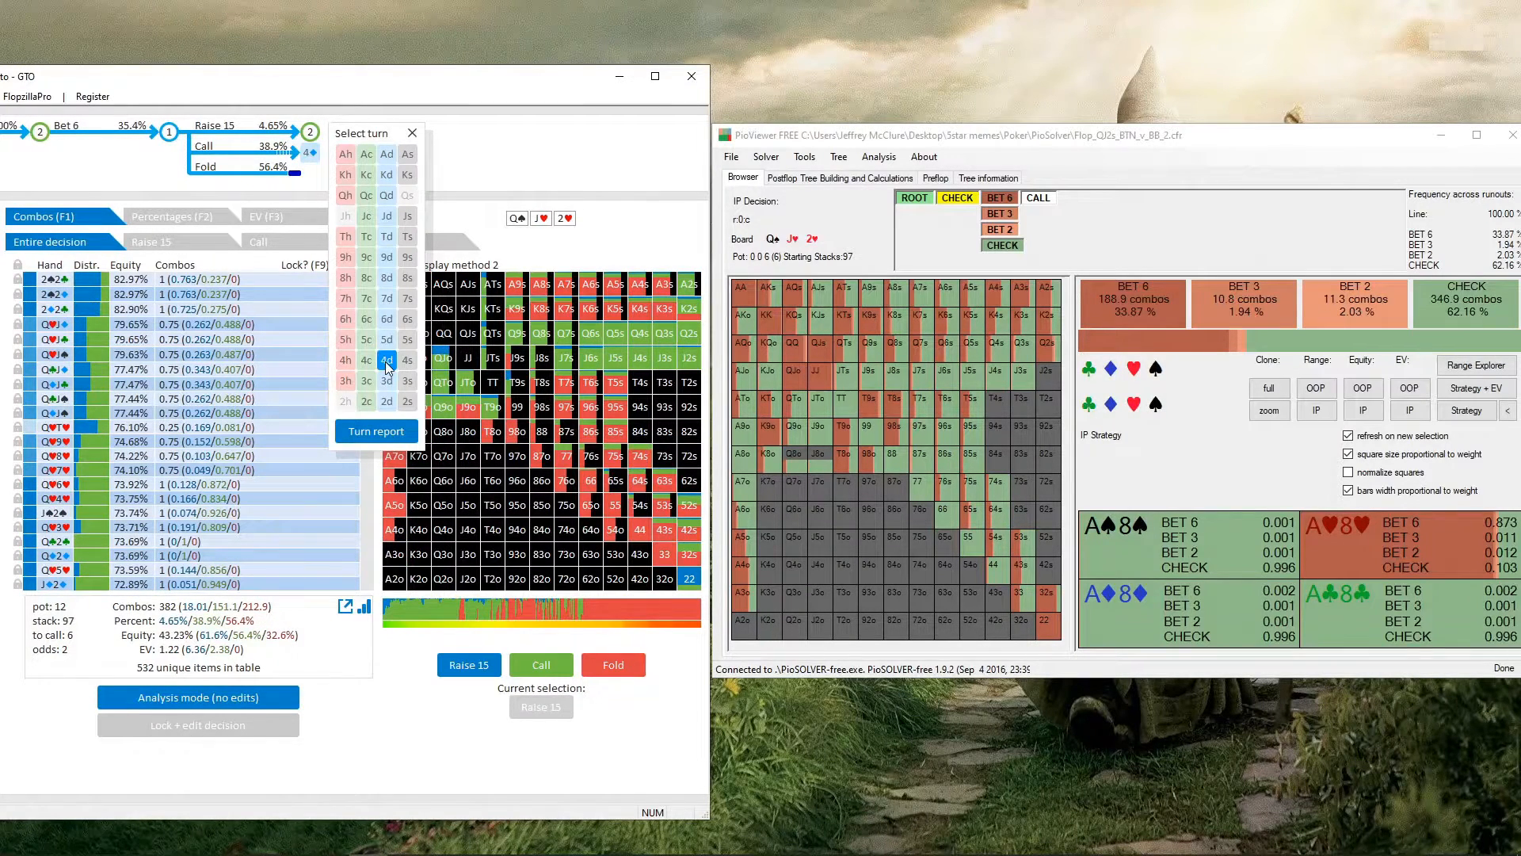
left_click(388, 364)
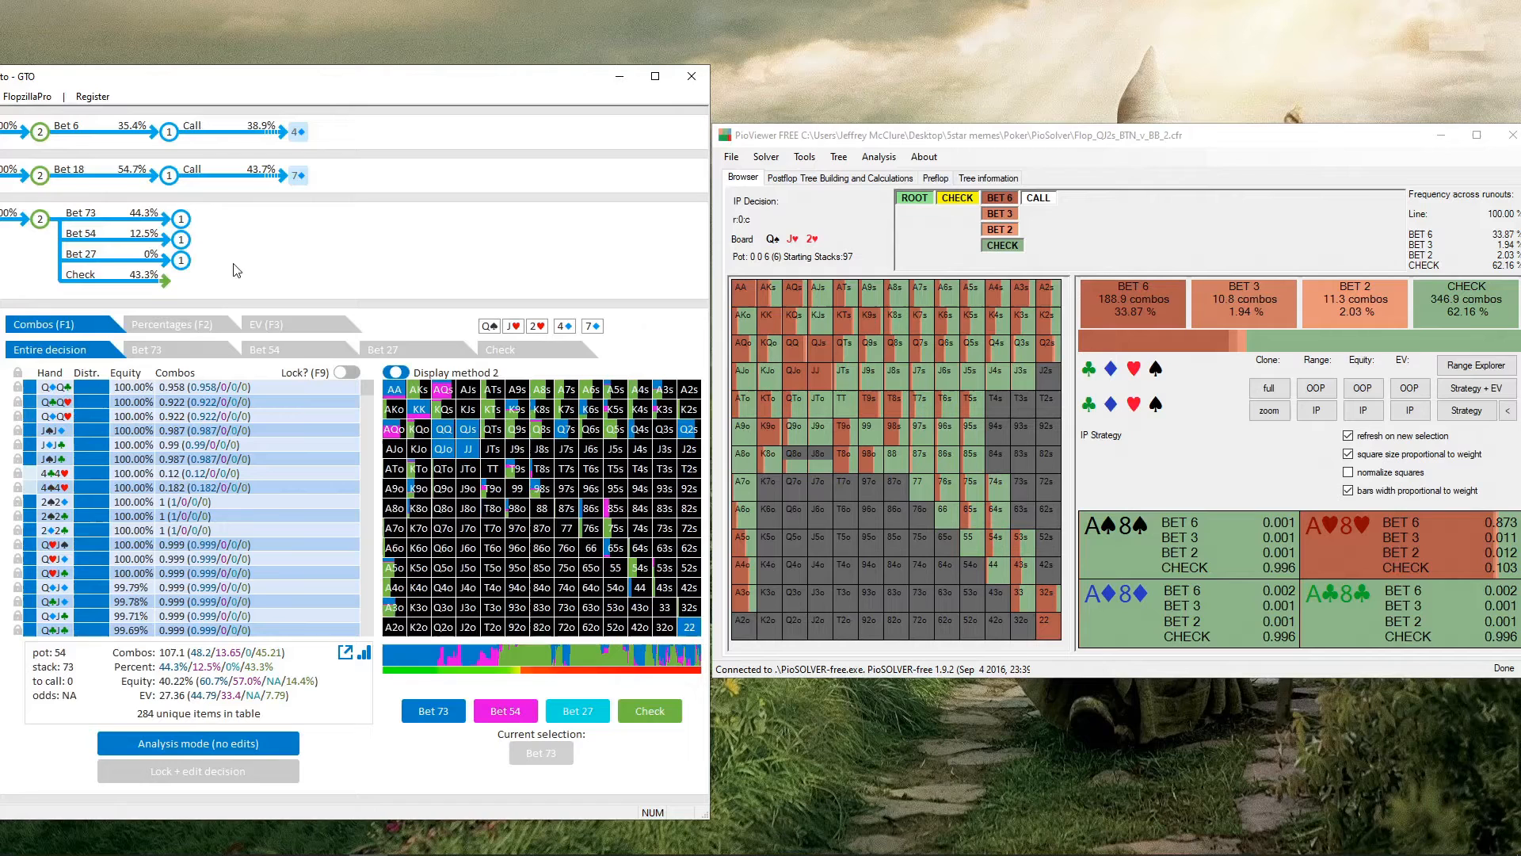
Return to the turn decision in GTO+ and follow the bet of 18 and the call to the 7♦ river.
left_click(41, 178)
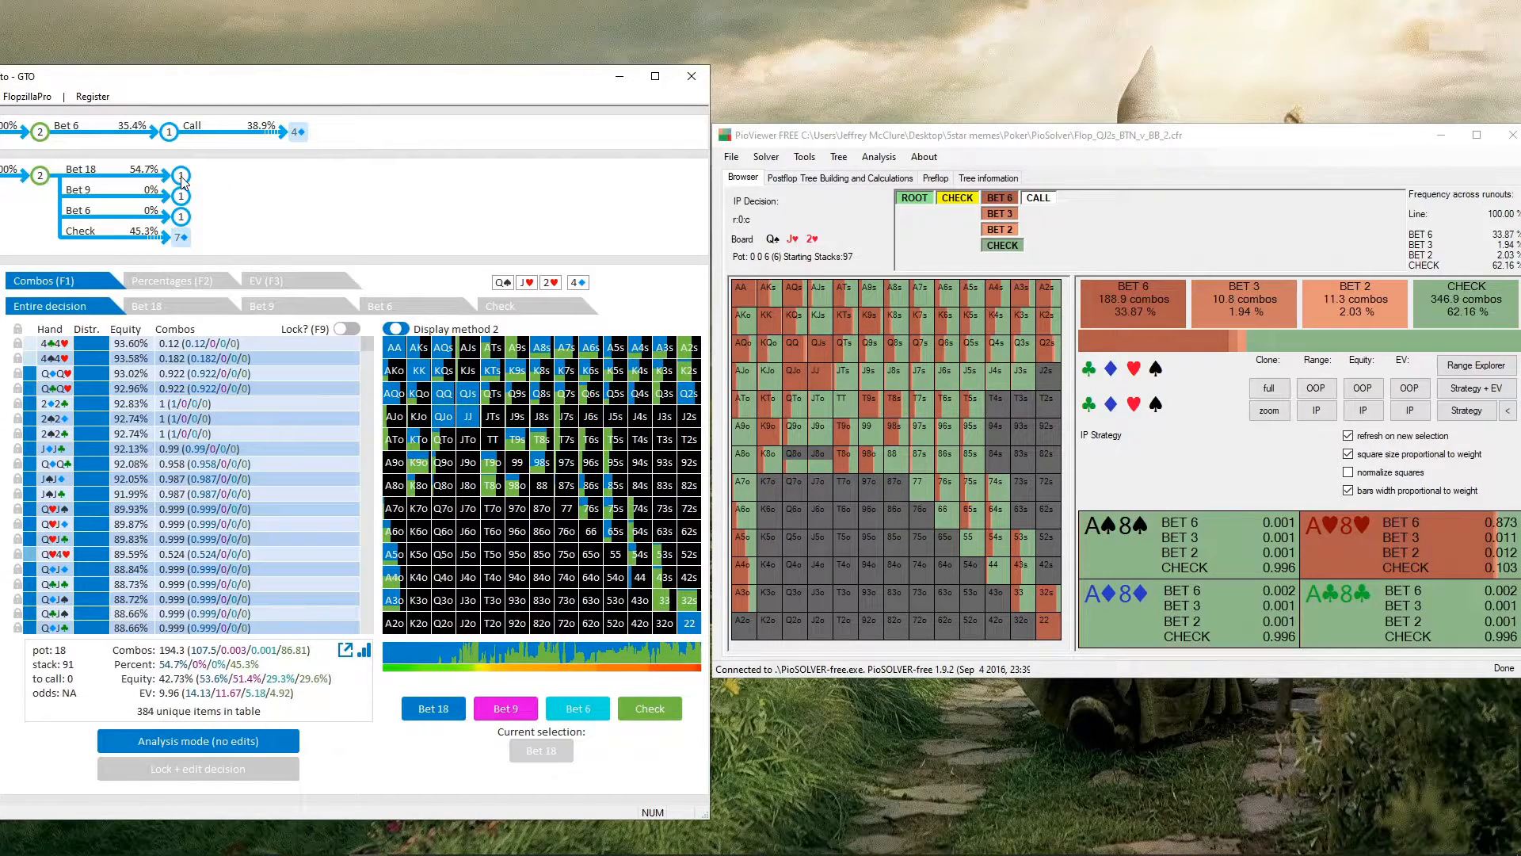
left_click(181, 177)
left_click(312, 221)
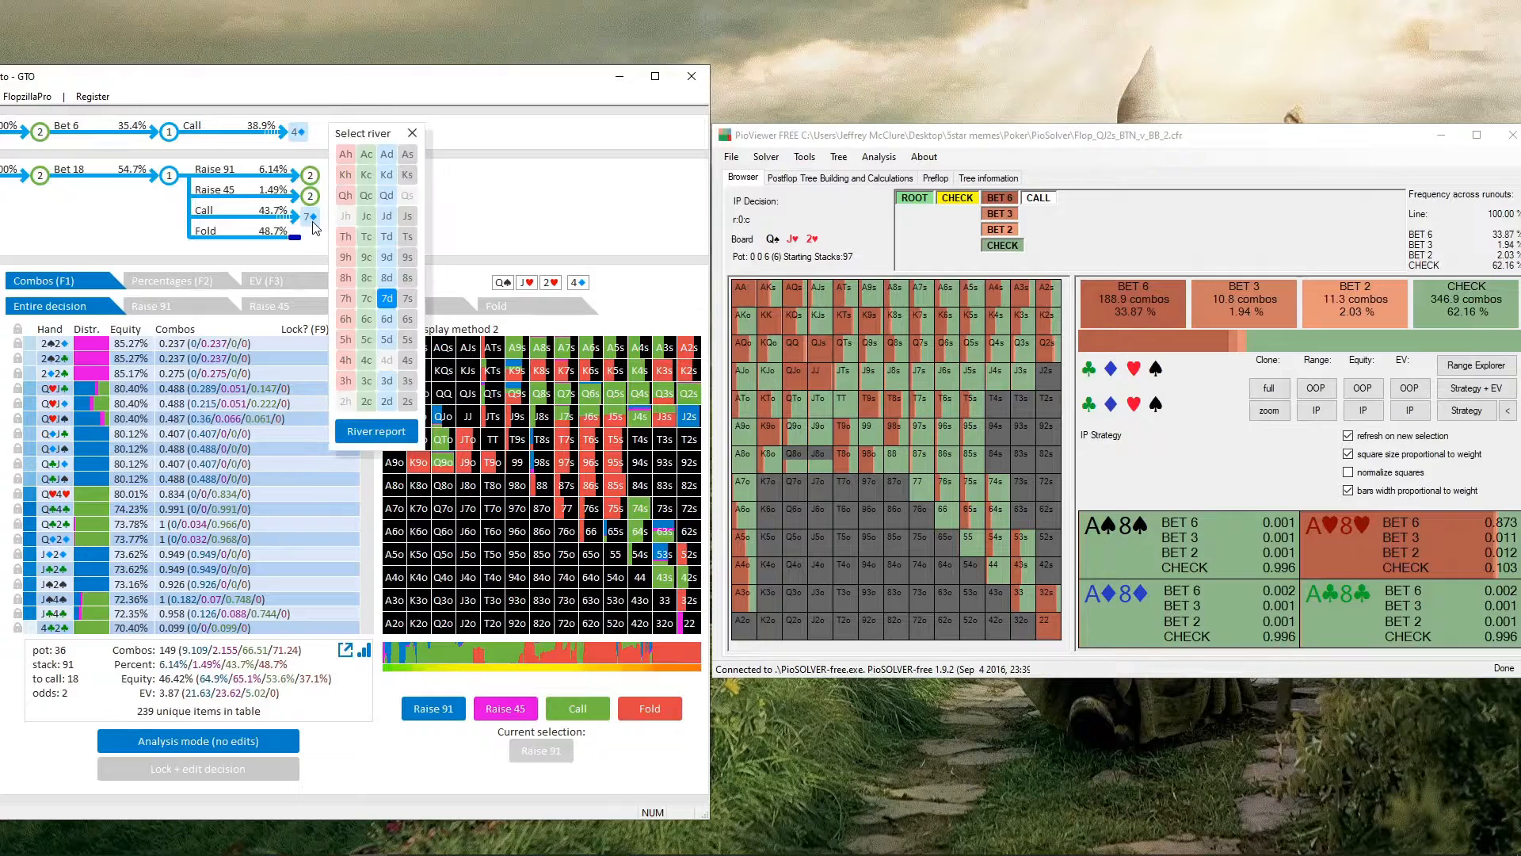
left_click(387, 300)
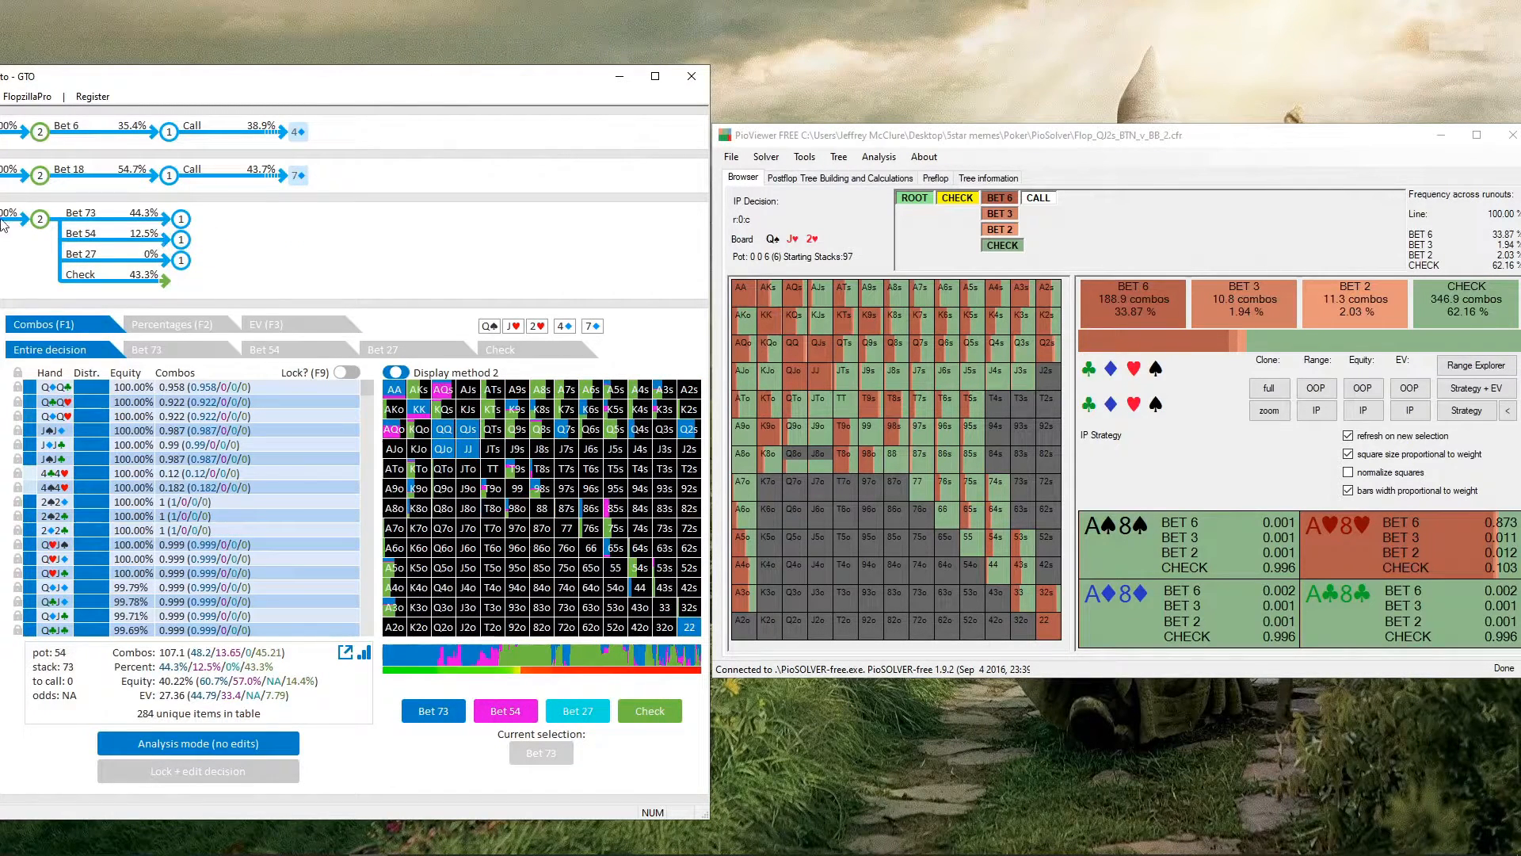
left_click(431, 434)
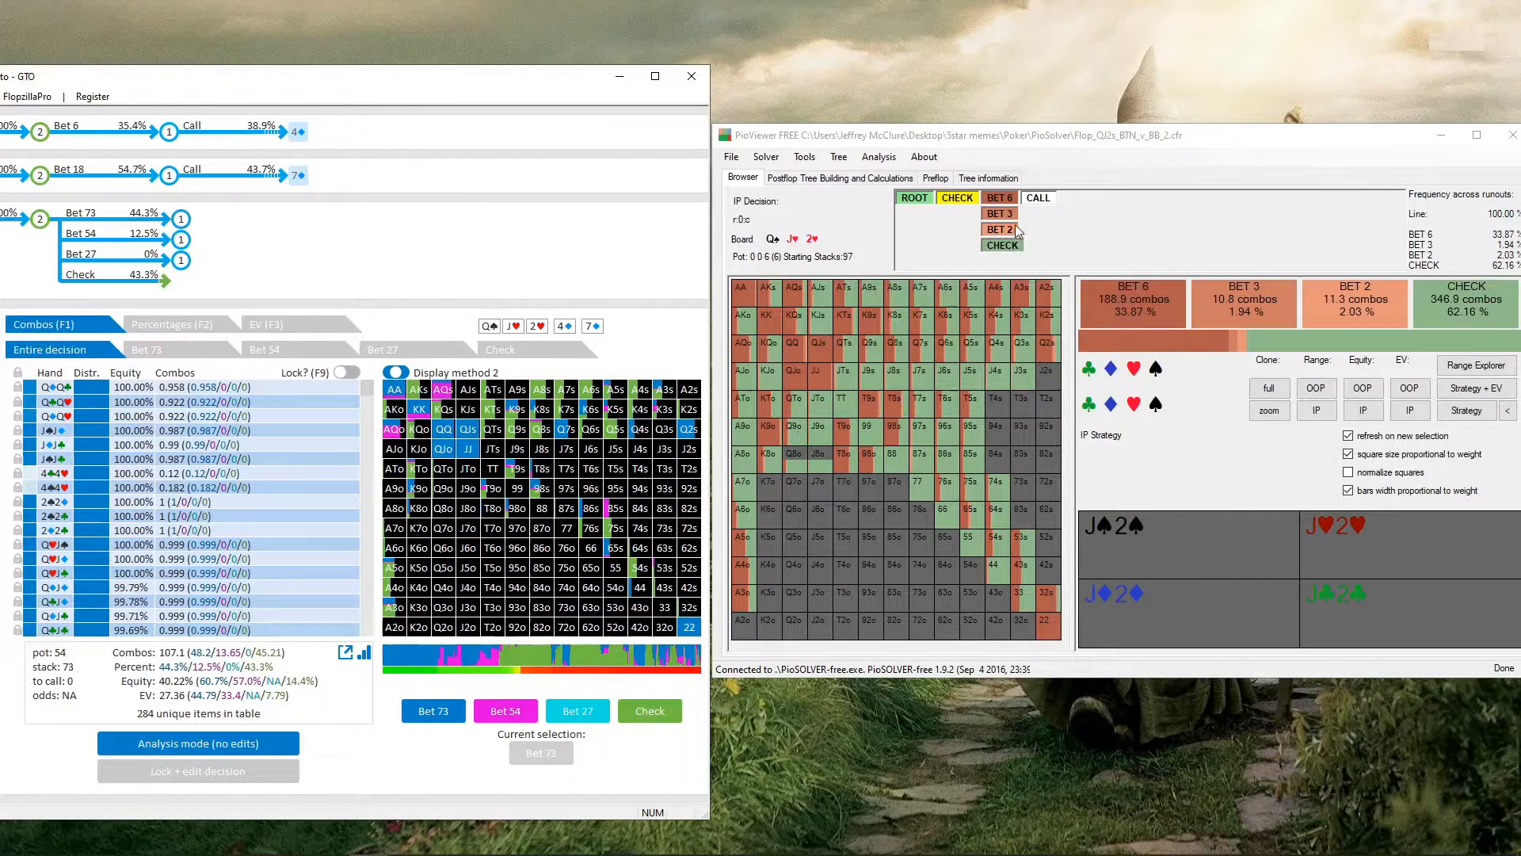
In PioViewer, follow the flop bet of 6 and the call to the 4♦ turn, with OOP checking.
left_click(1001, 198)
left_click(1049, 200)
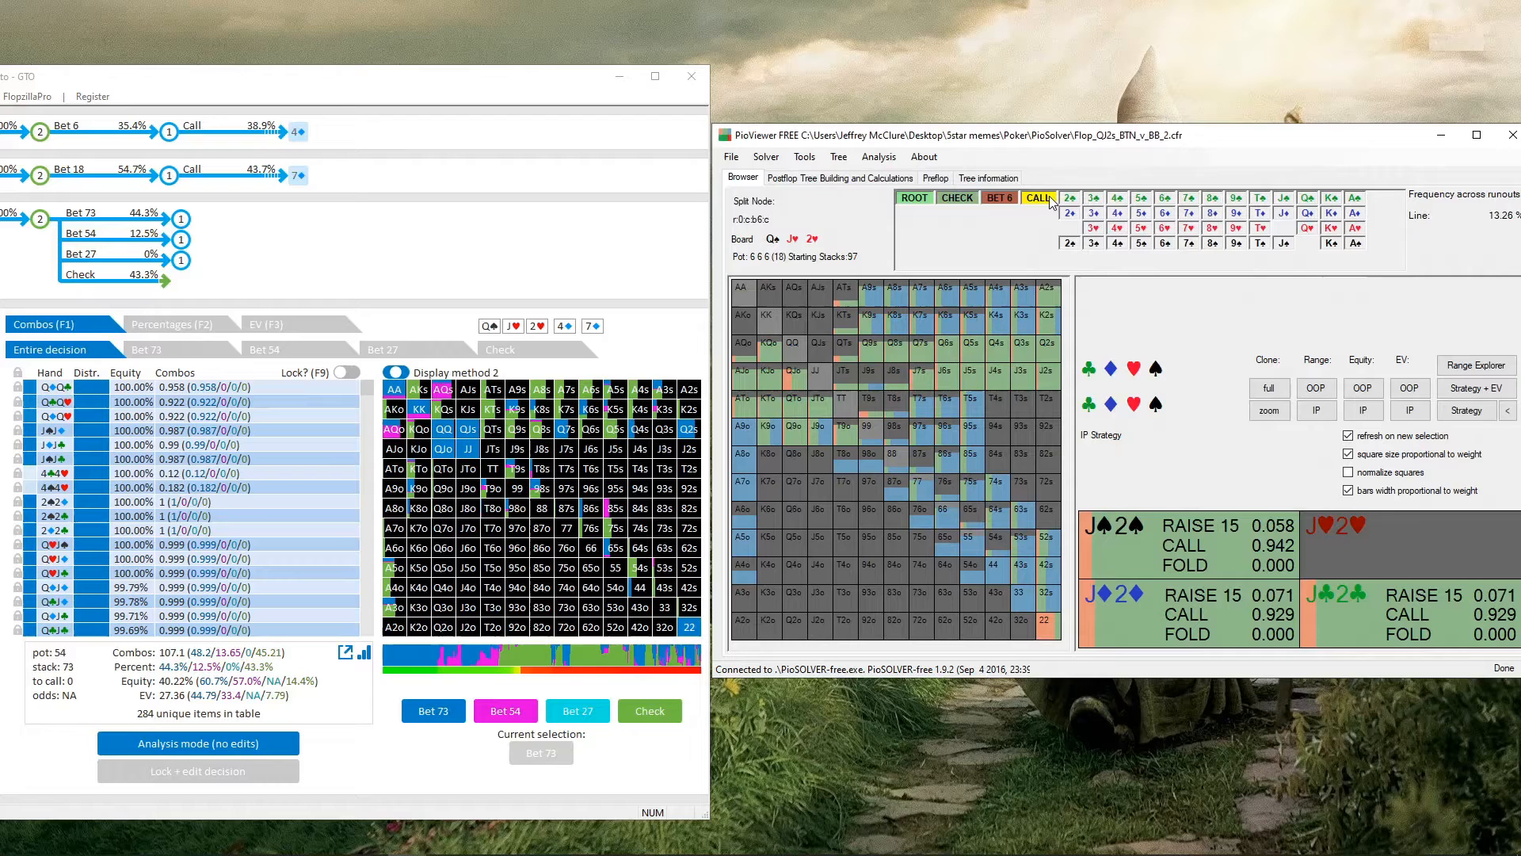
left_click(1117, 214)
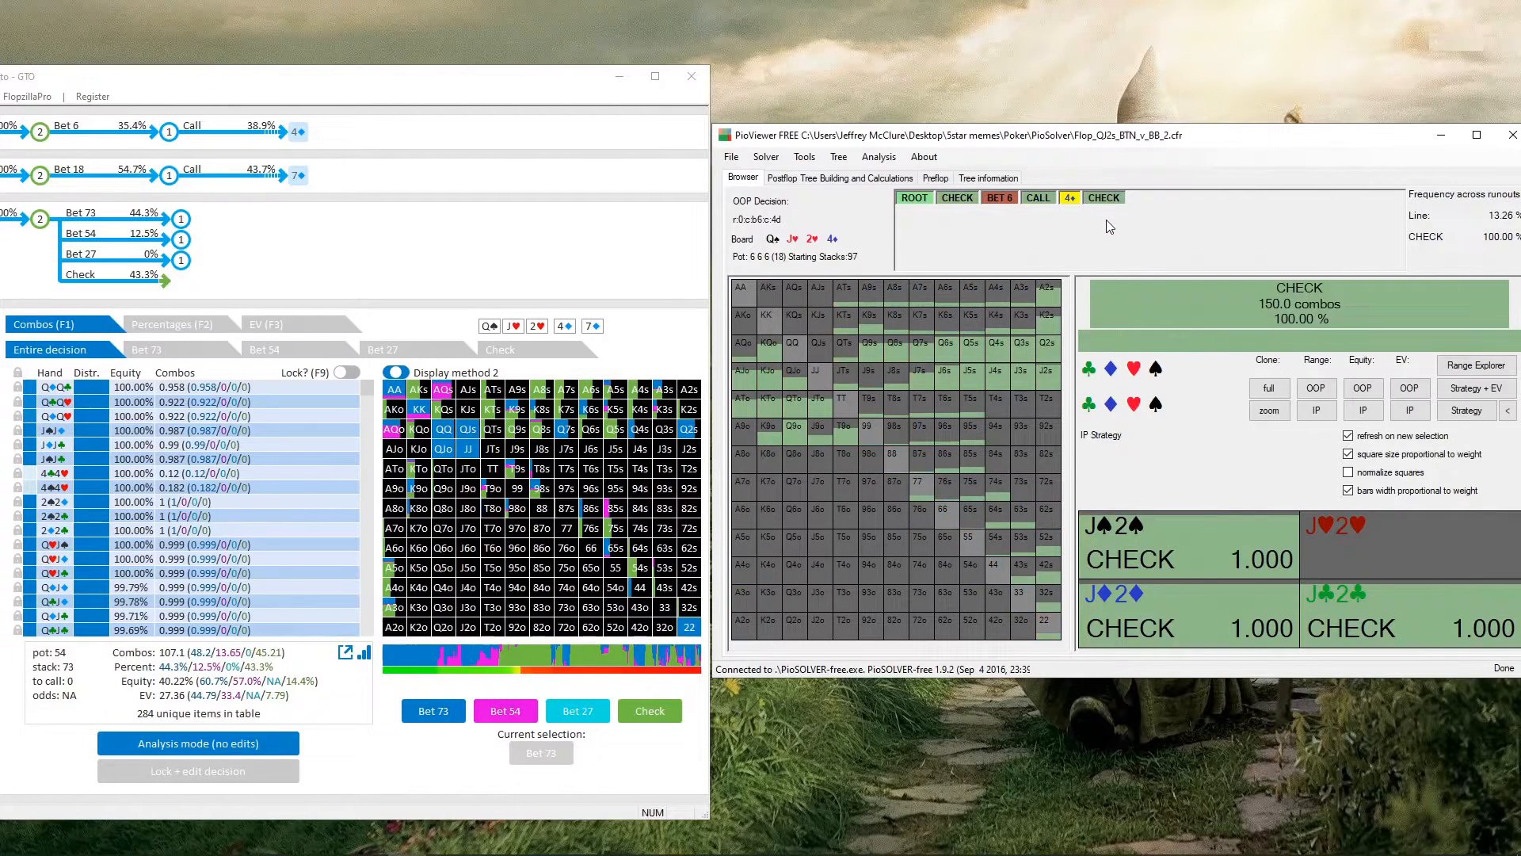
left_click(1111, 203)
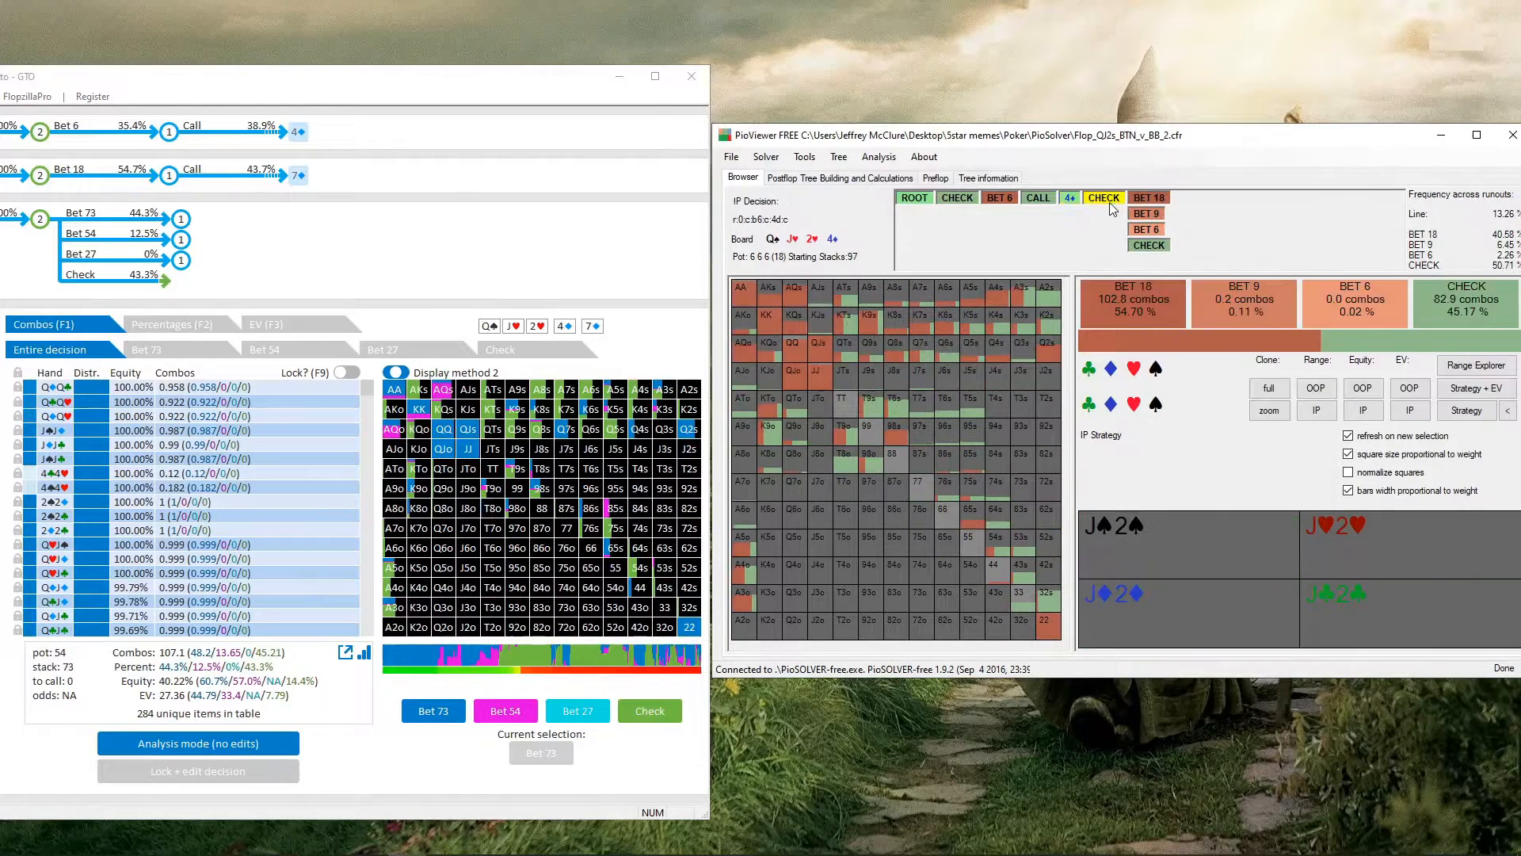
Continue the PioViewer line with the turn bet of 18, the call, the 7♦ river and the OOP check.
left_click(1159, 201)
left_click(1189, 231)
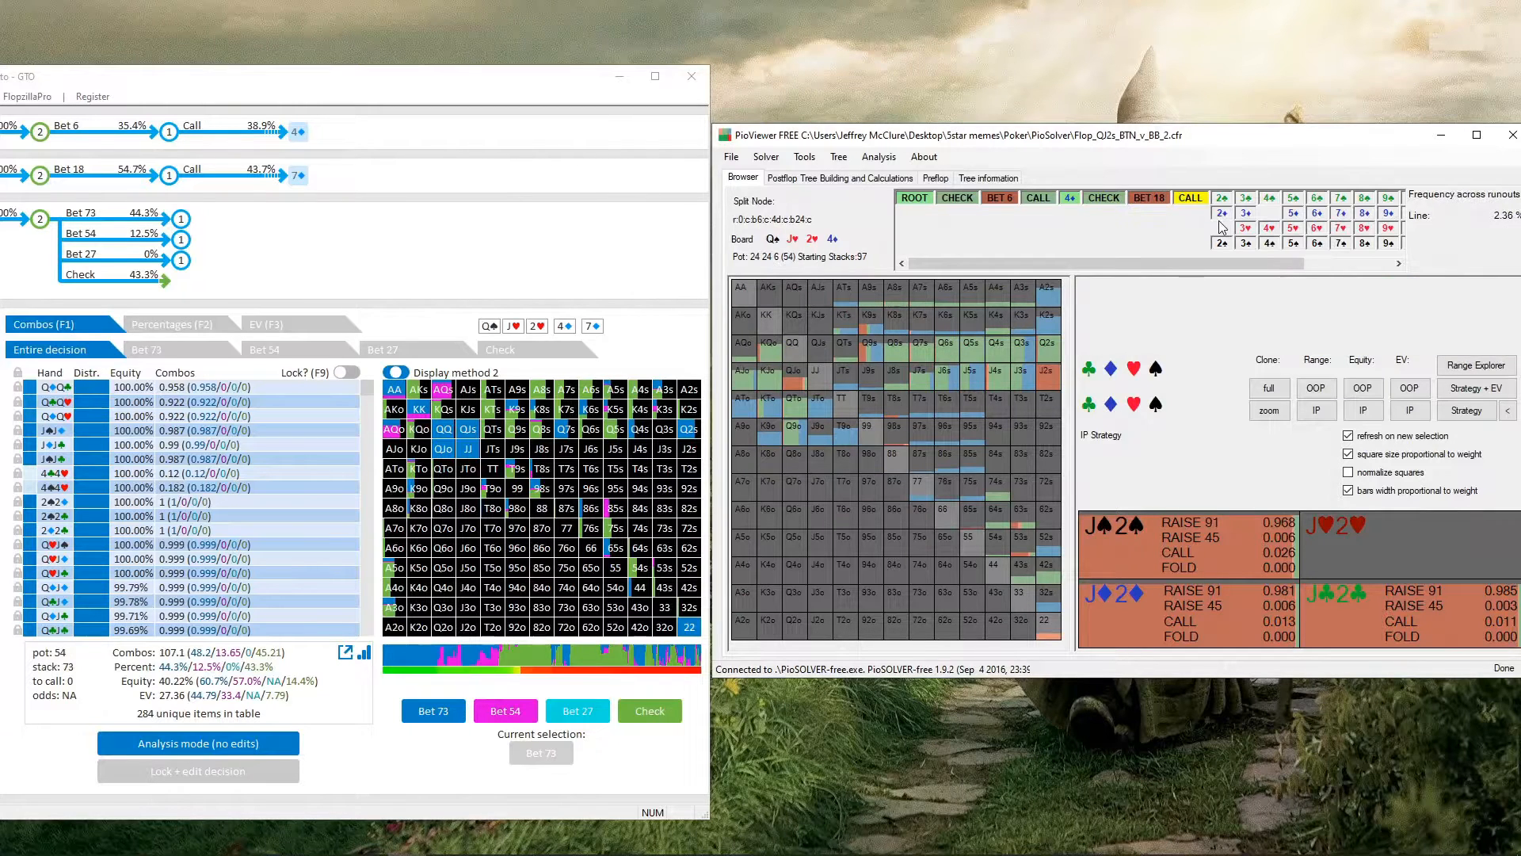
left_click(1342, 214)
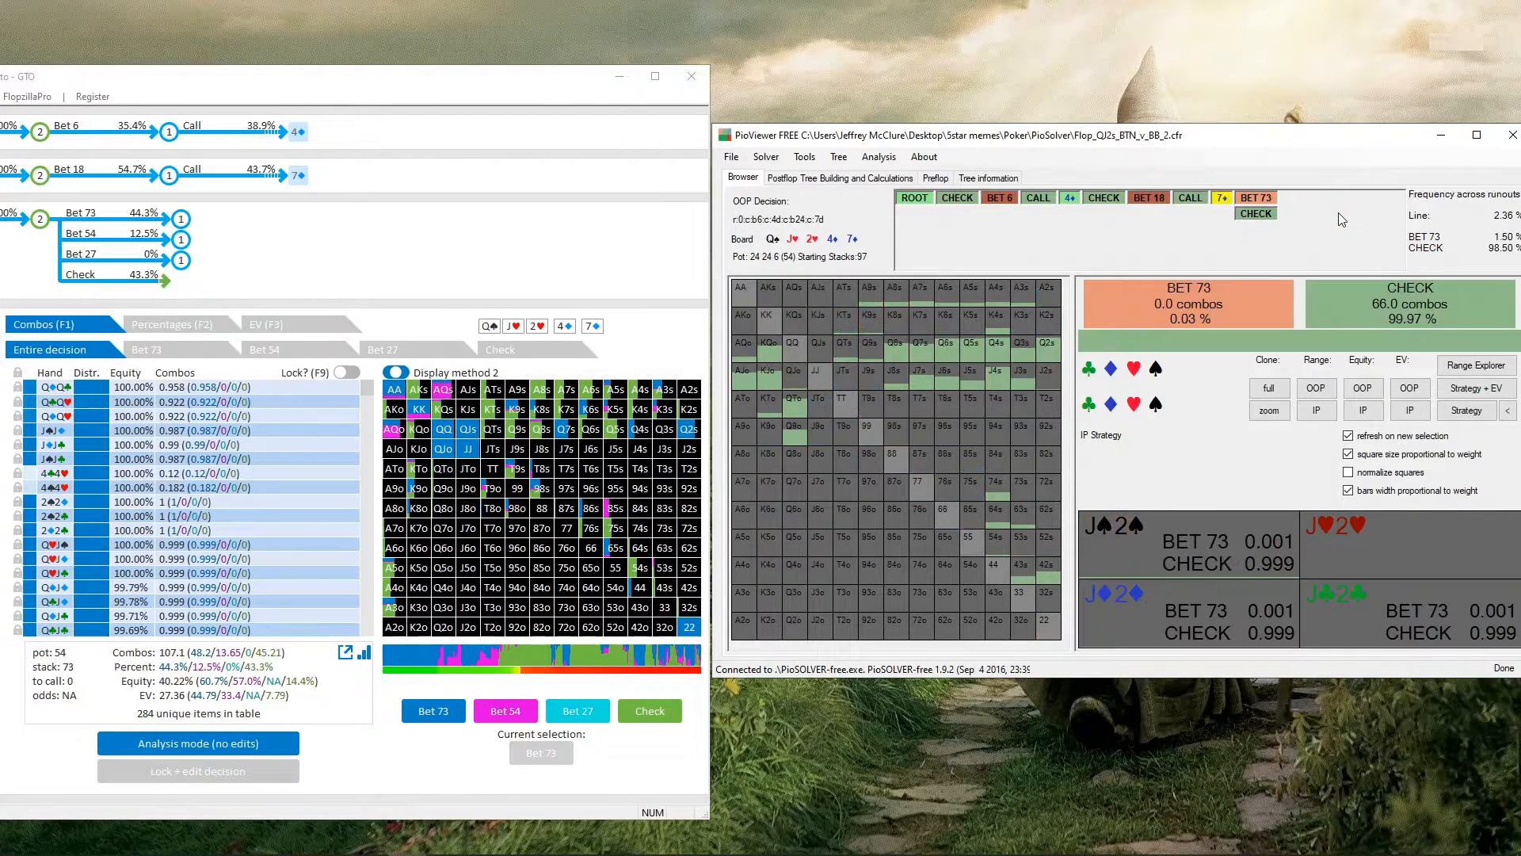
left_click(1258, 214)
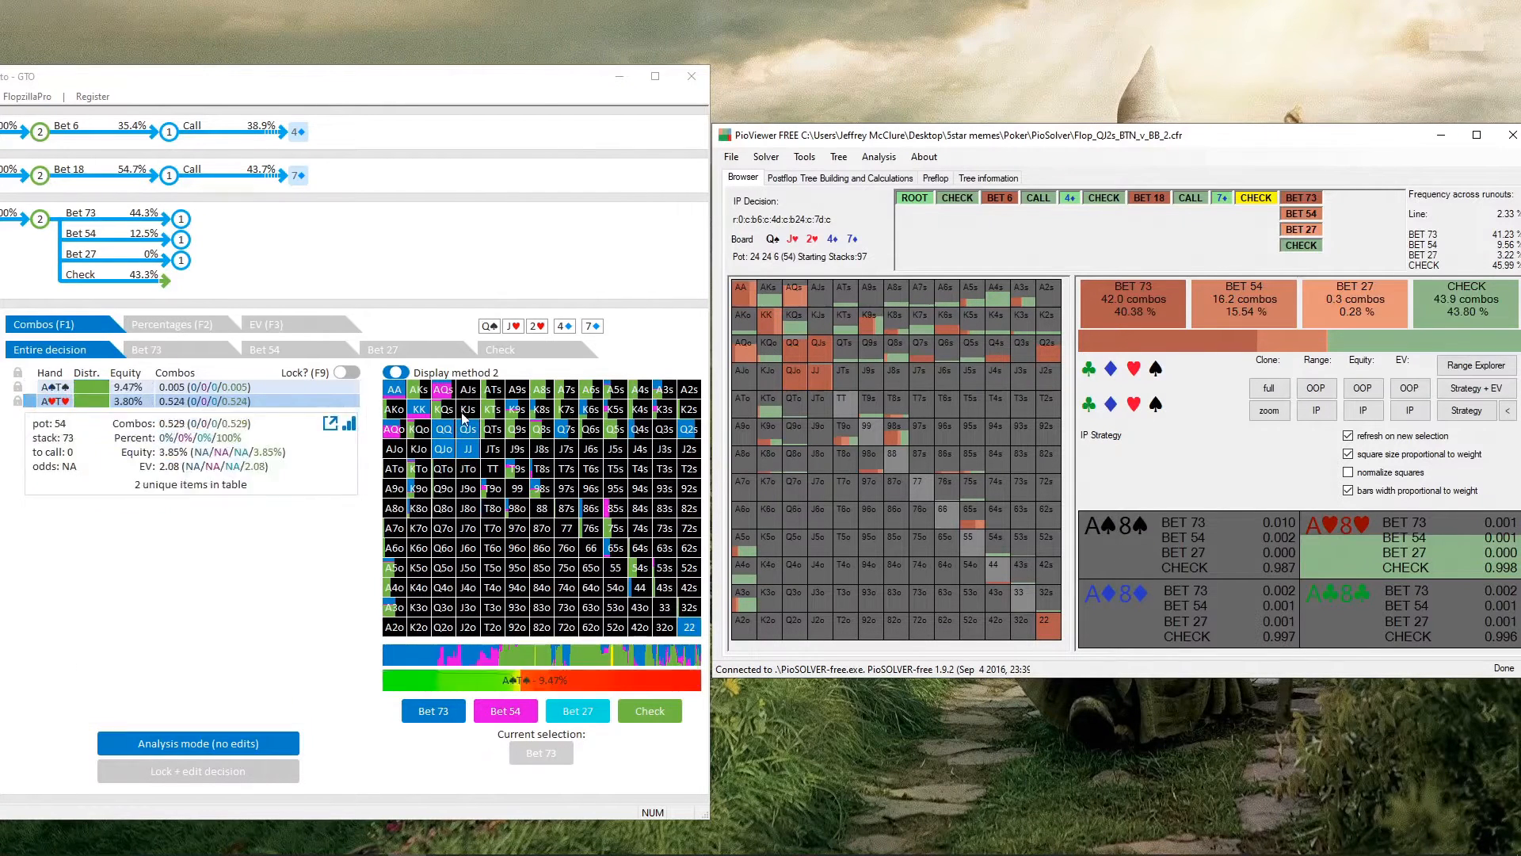
Compare the IP river strategies in both solvers for hands such as QJs, AA, KK, 98s, A3s and A5s.
mouse_move(923, 354)
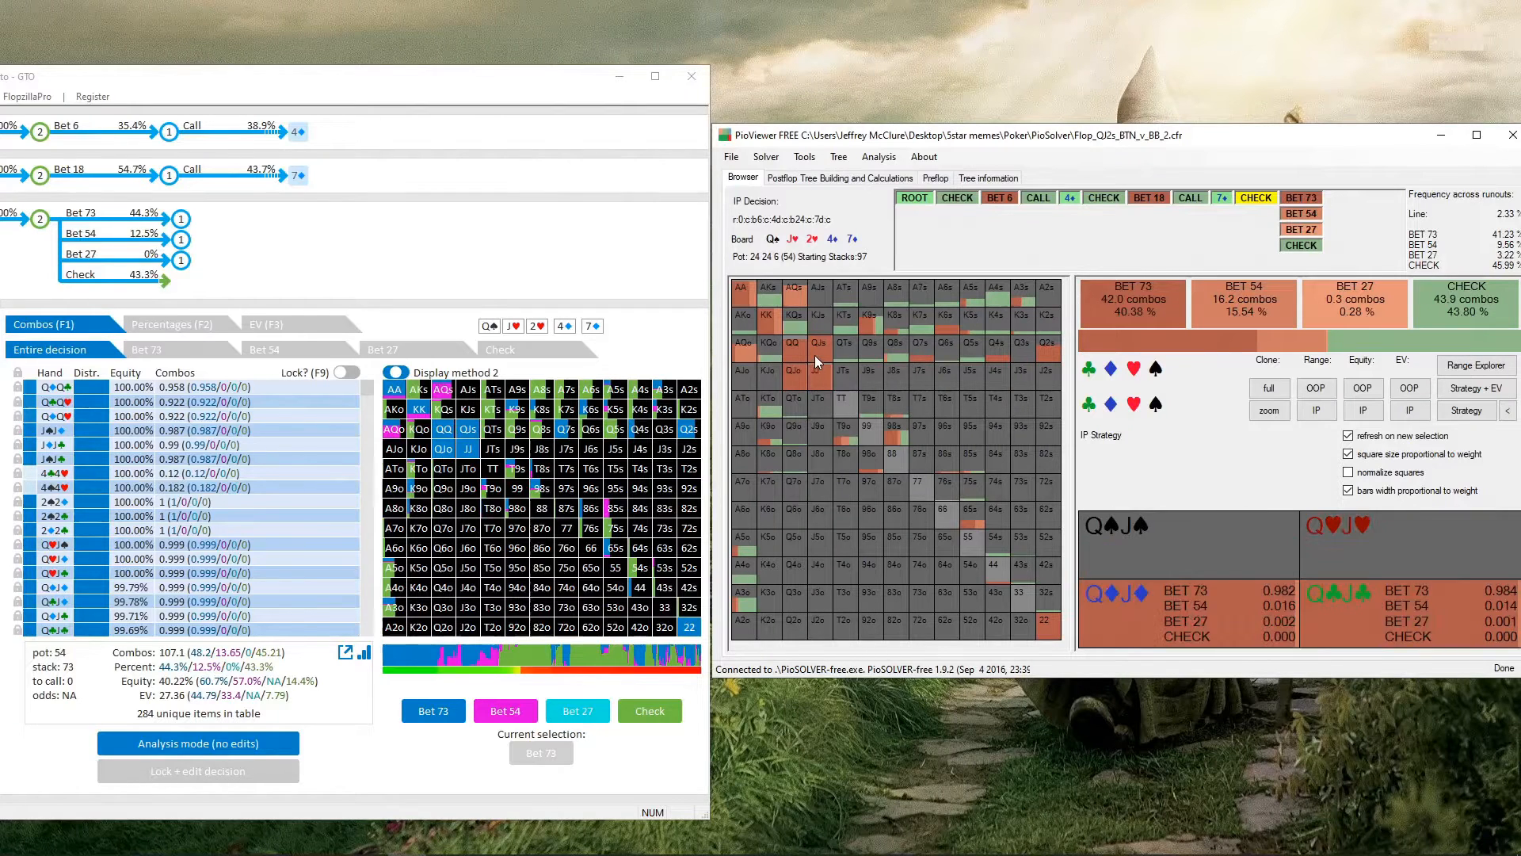
mouse_move(818, 378)
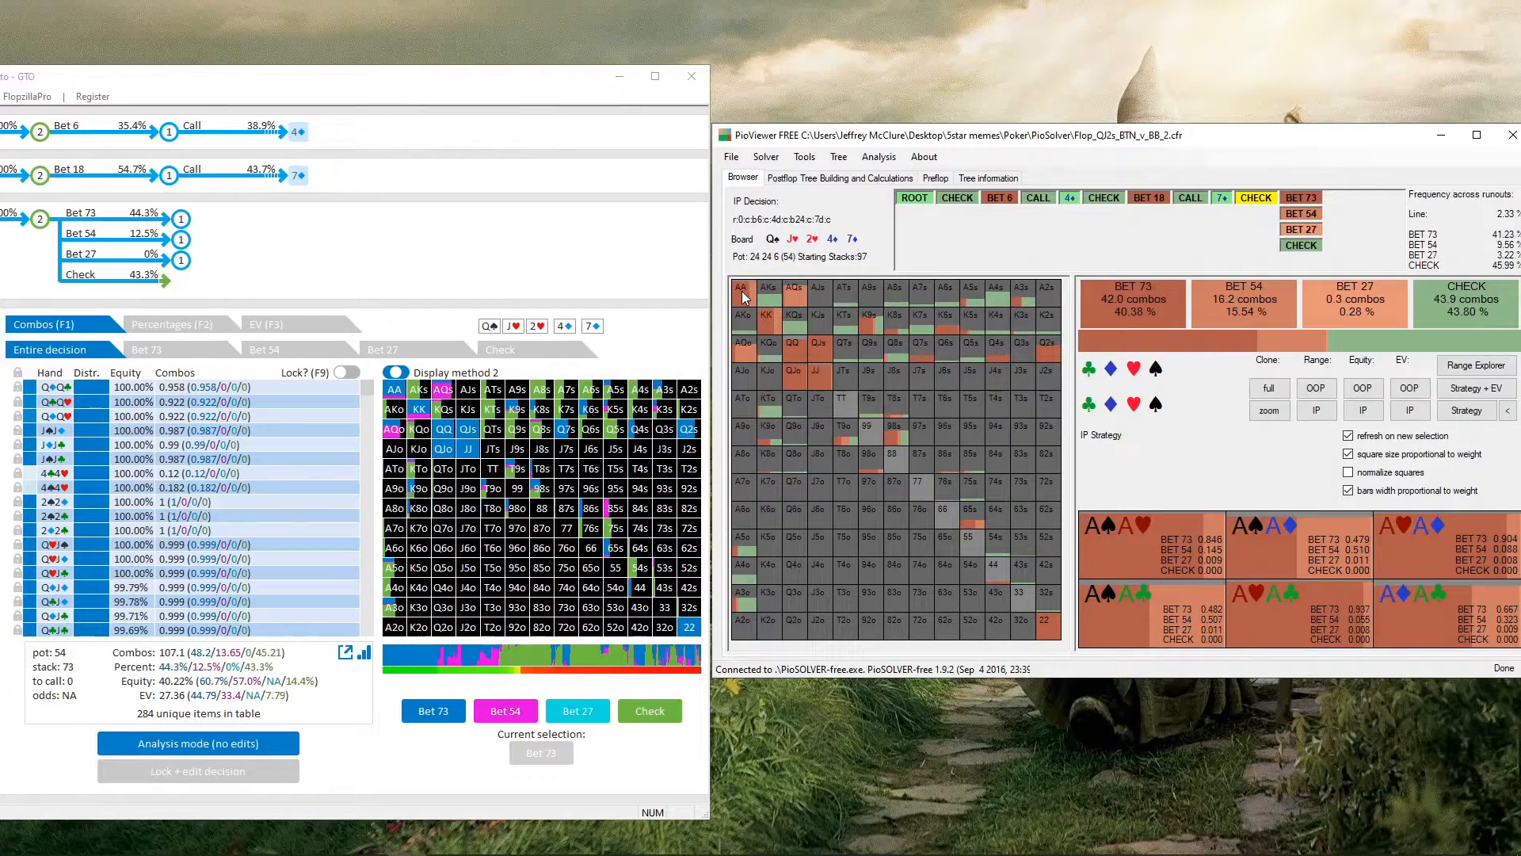
mouse_move(767, 319)
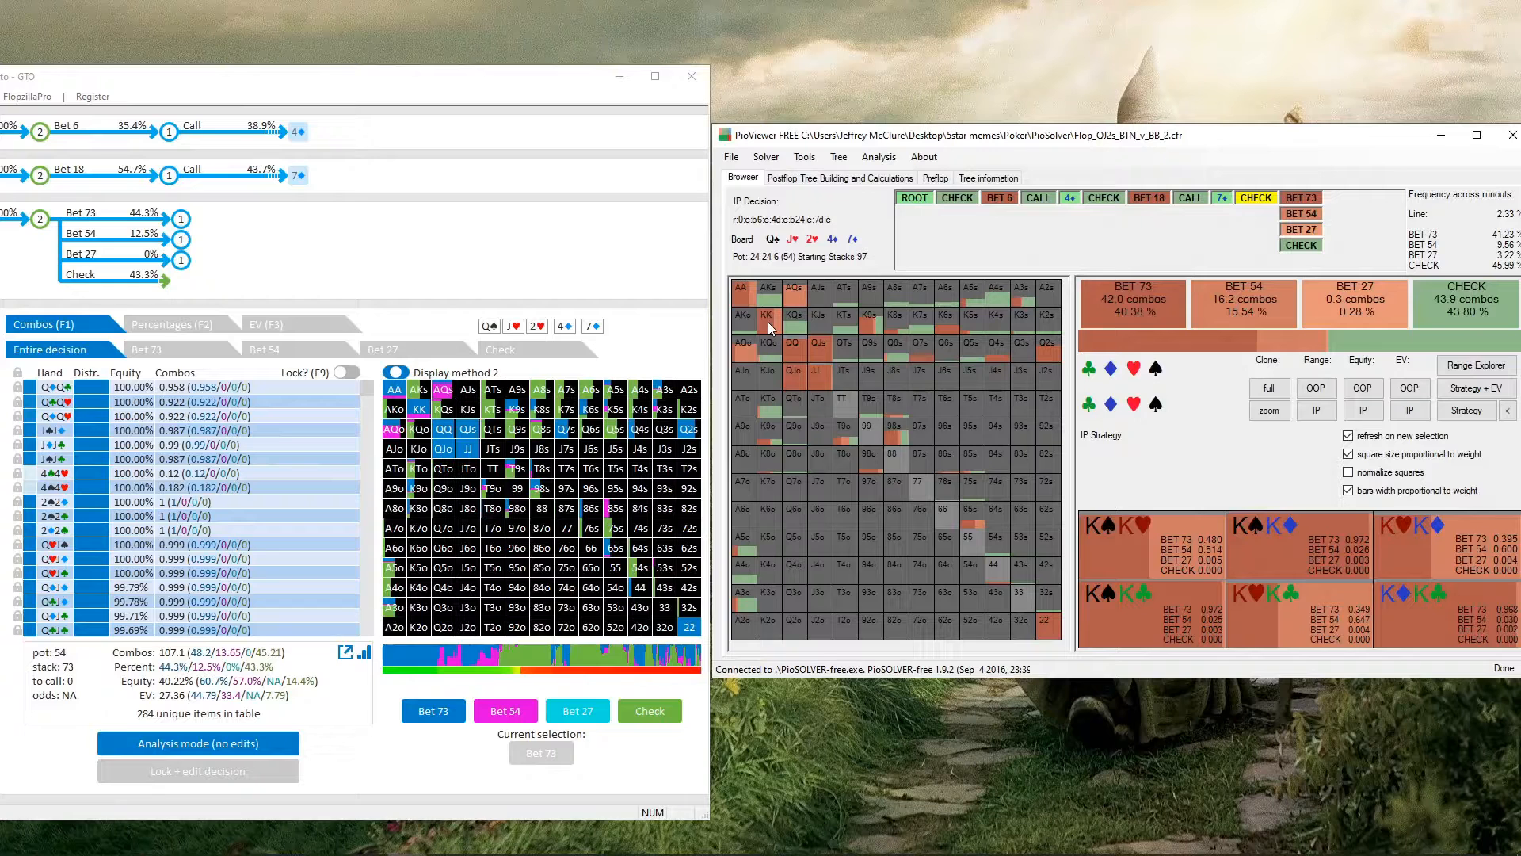
mouse_move(797, 297)
mouse_move(1053, 358)
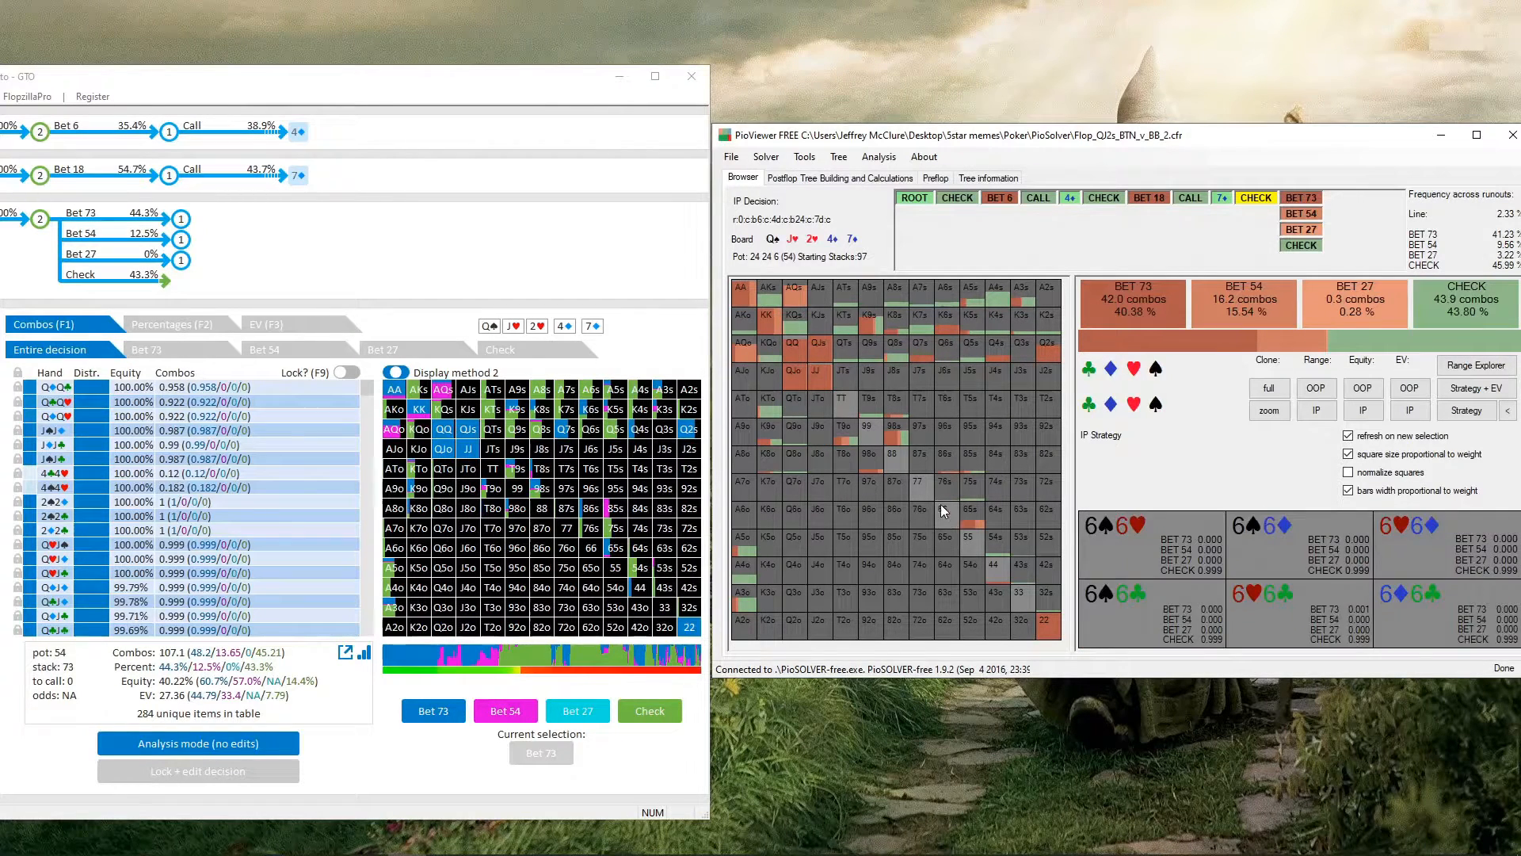
mouse_move(869, 513)
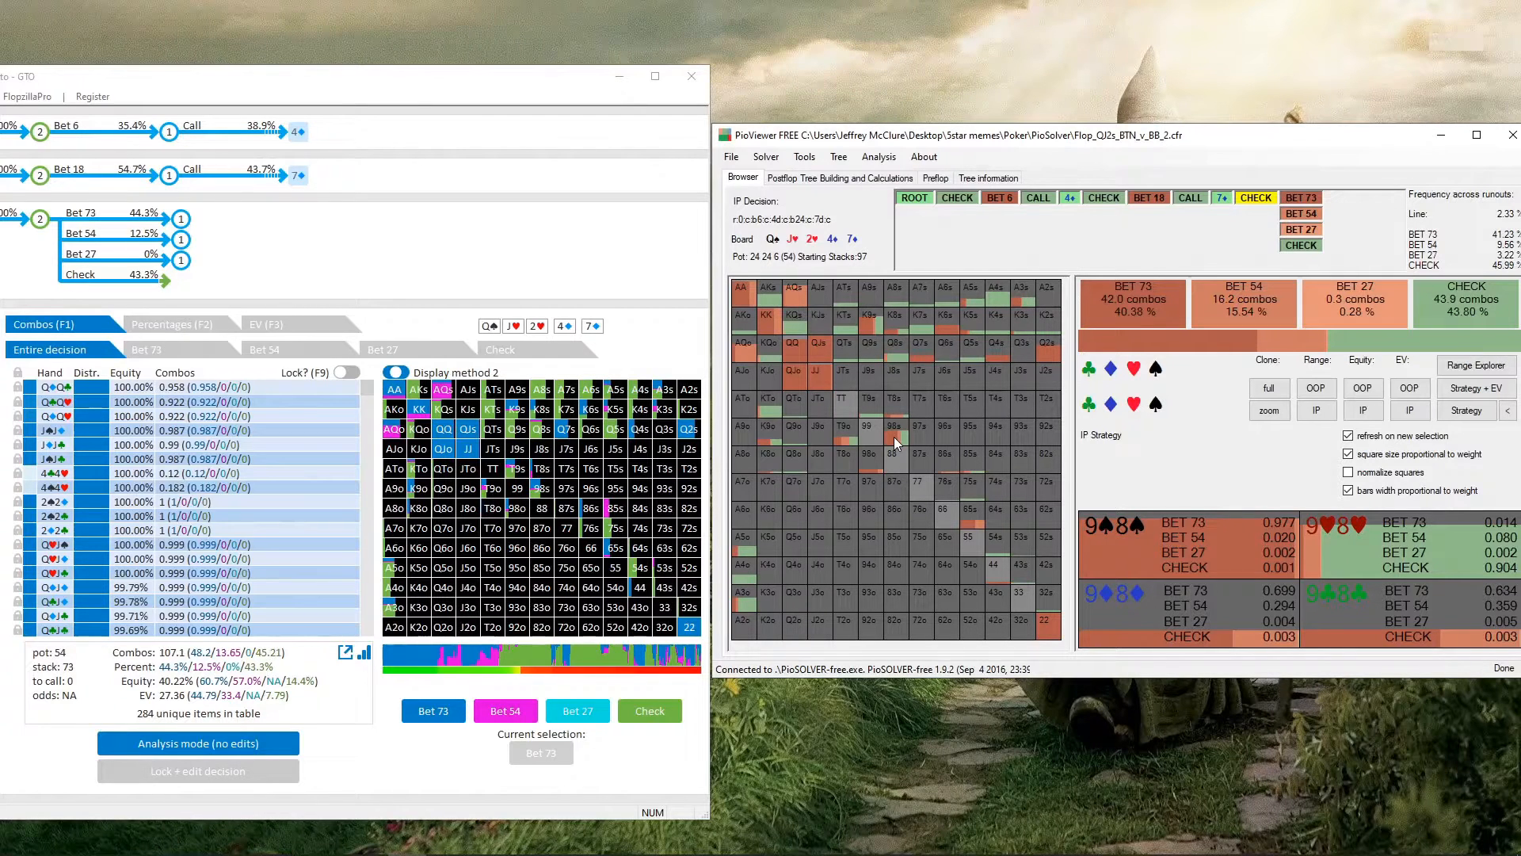
mouse_move(539, 482)
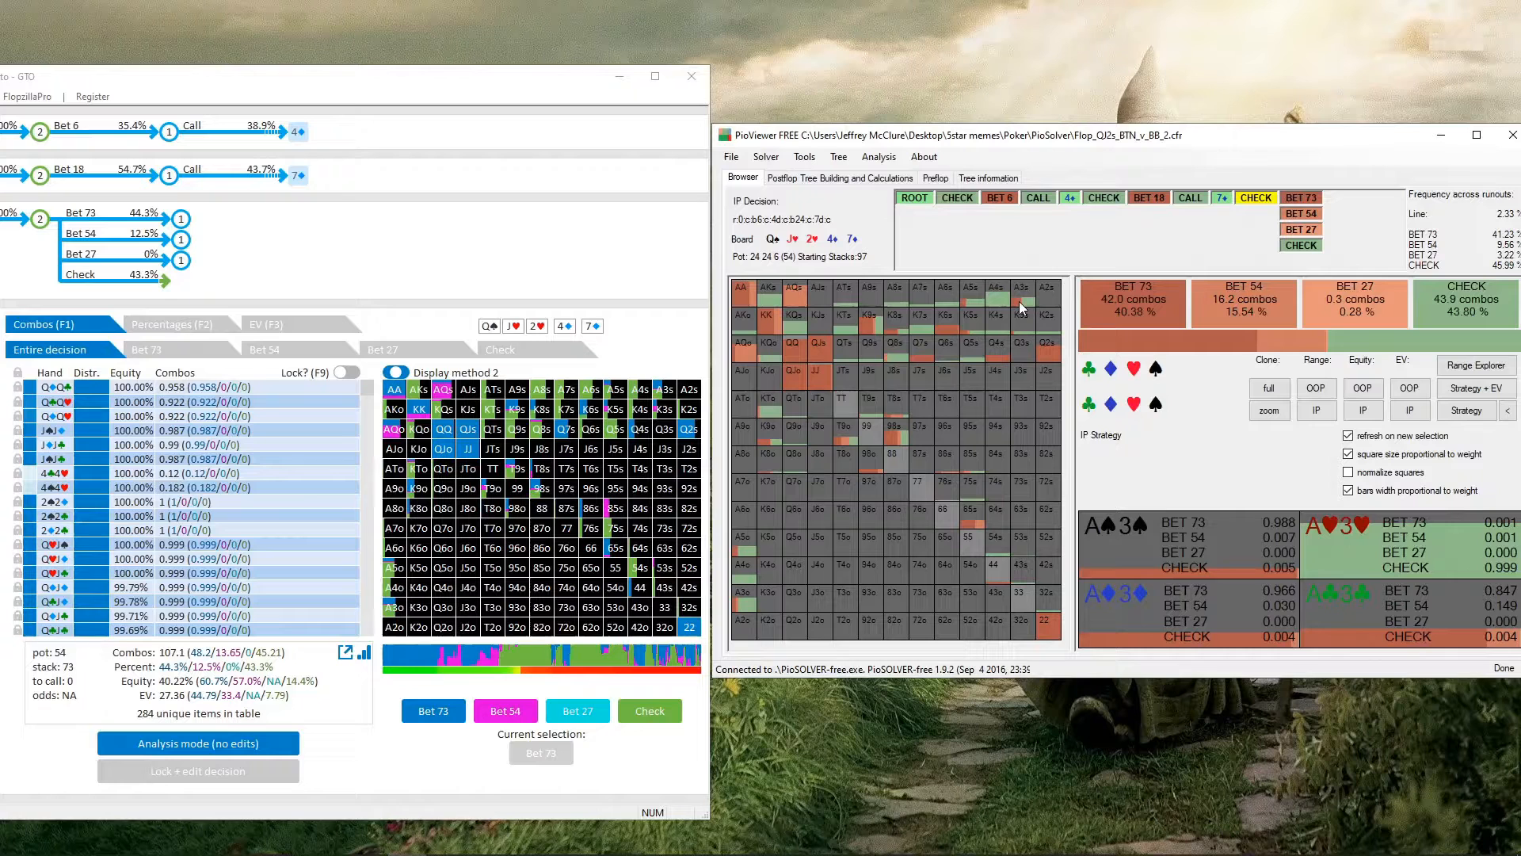
mouse_move(662, 396)
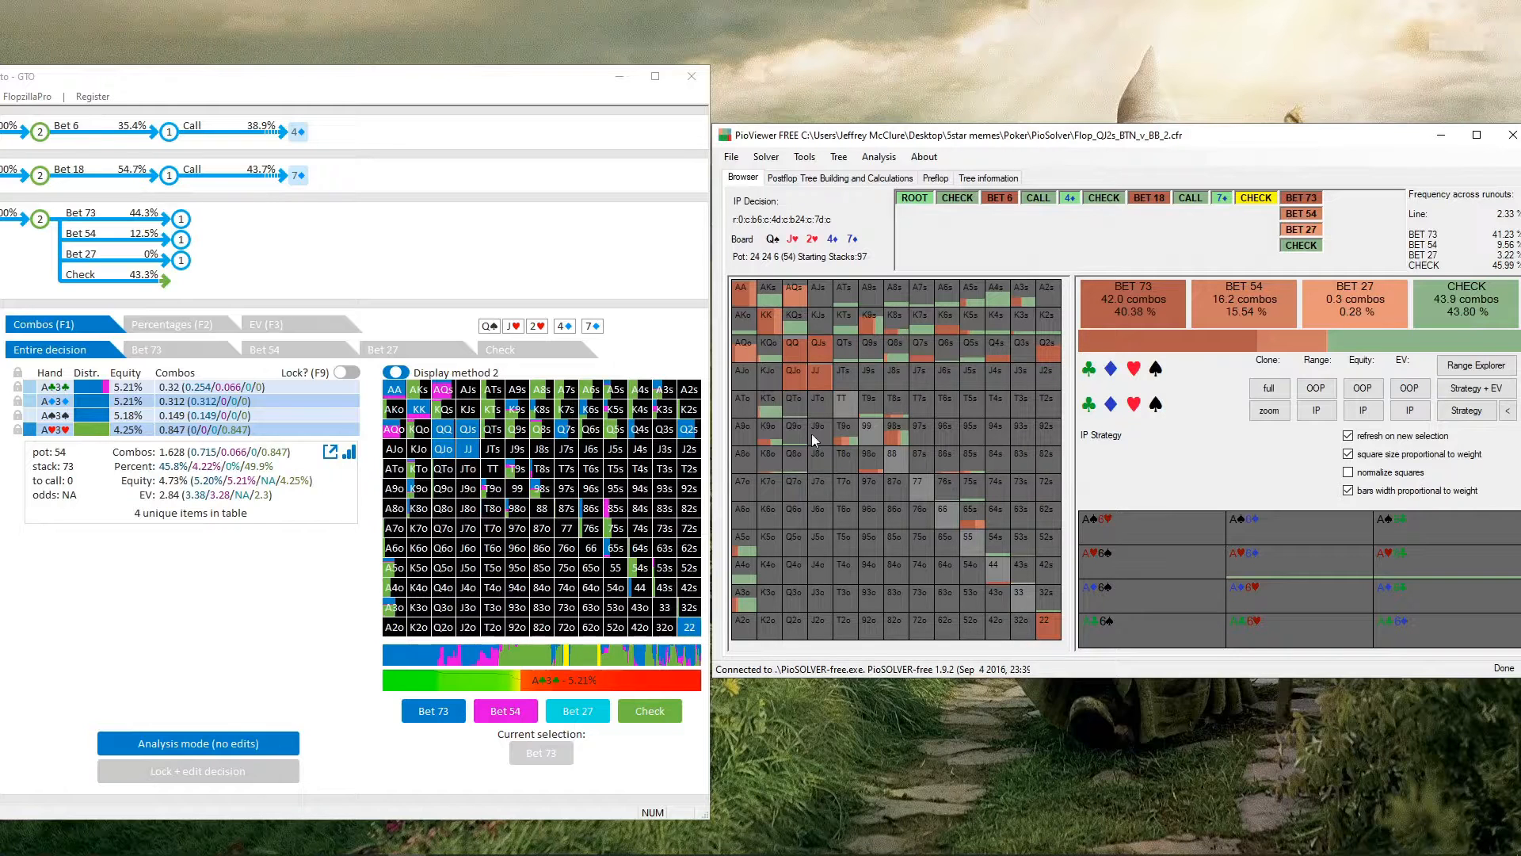
mouse_move(971, 298)
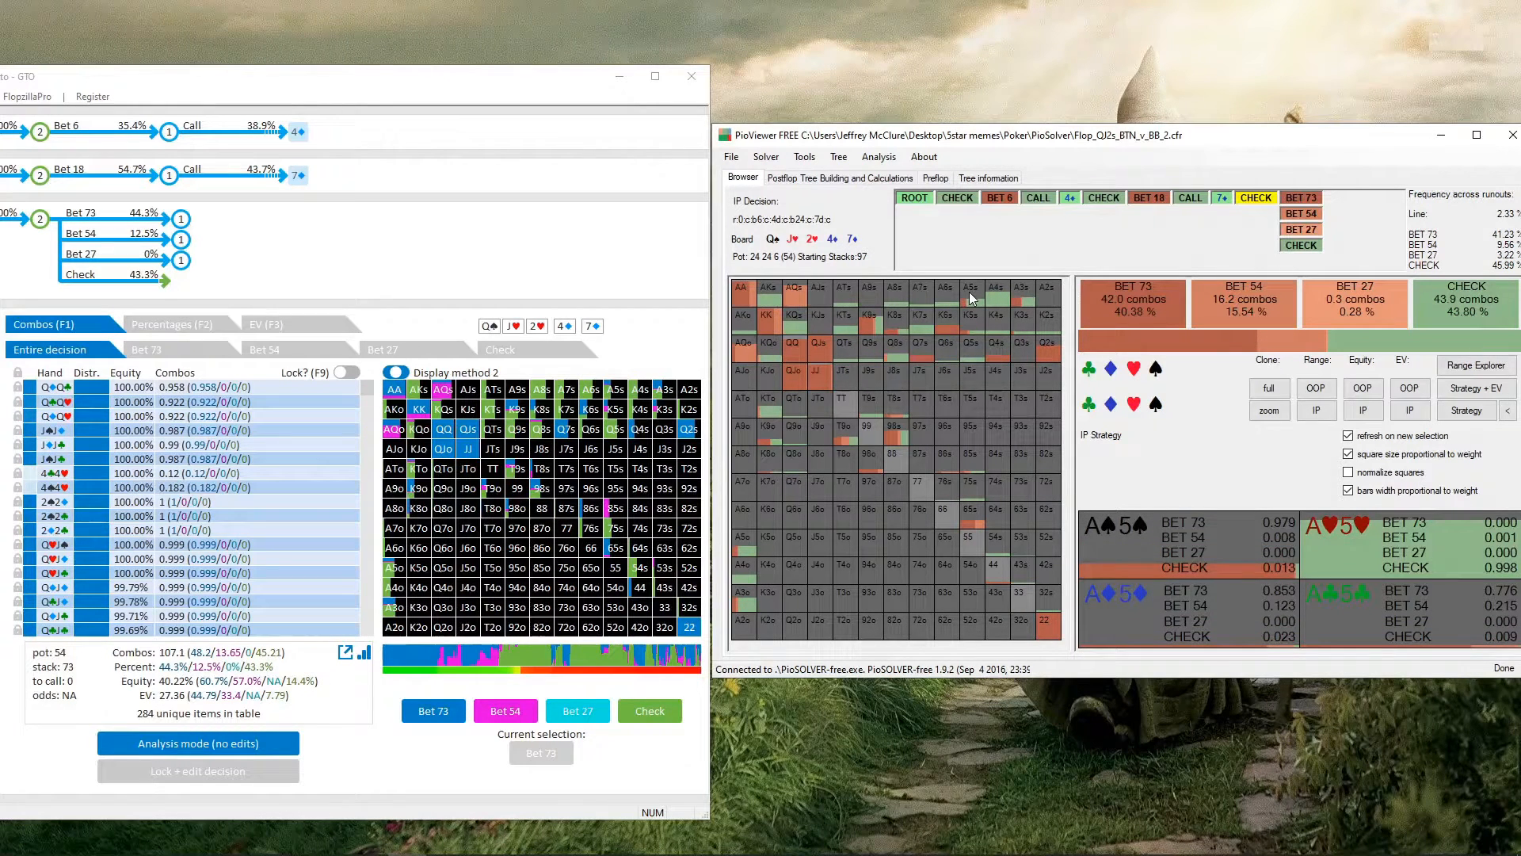
Compare the IP river strategy for K9s in both solvers and inspect K9o in PioViewer.
mouse_move(612, 389)
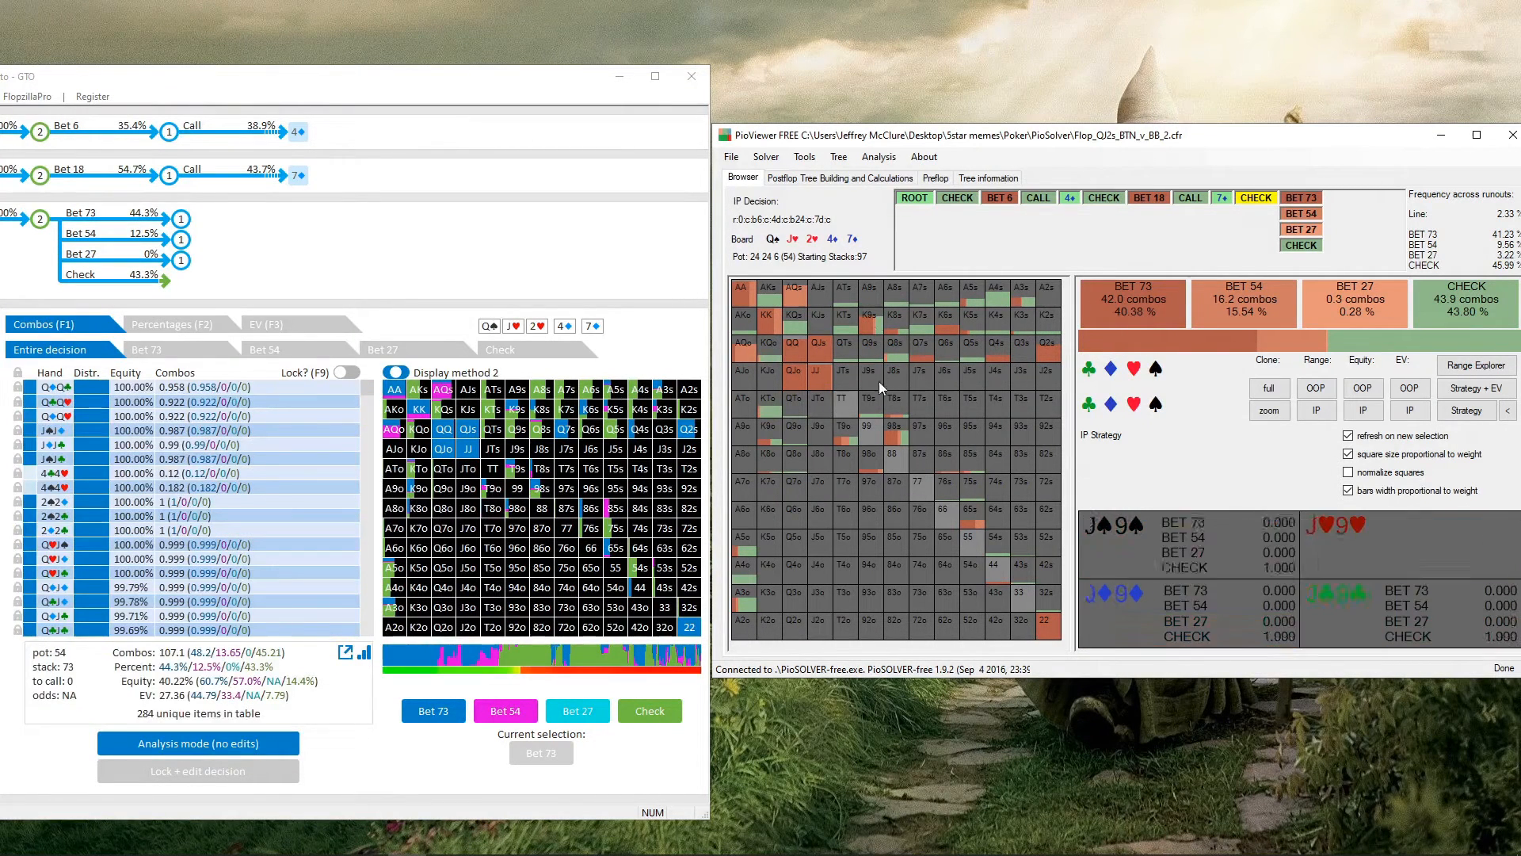
mouse_move(875, 321)
mouse_move(515, 410)
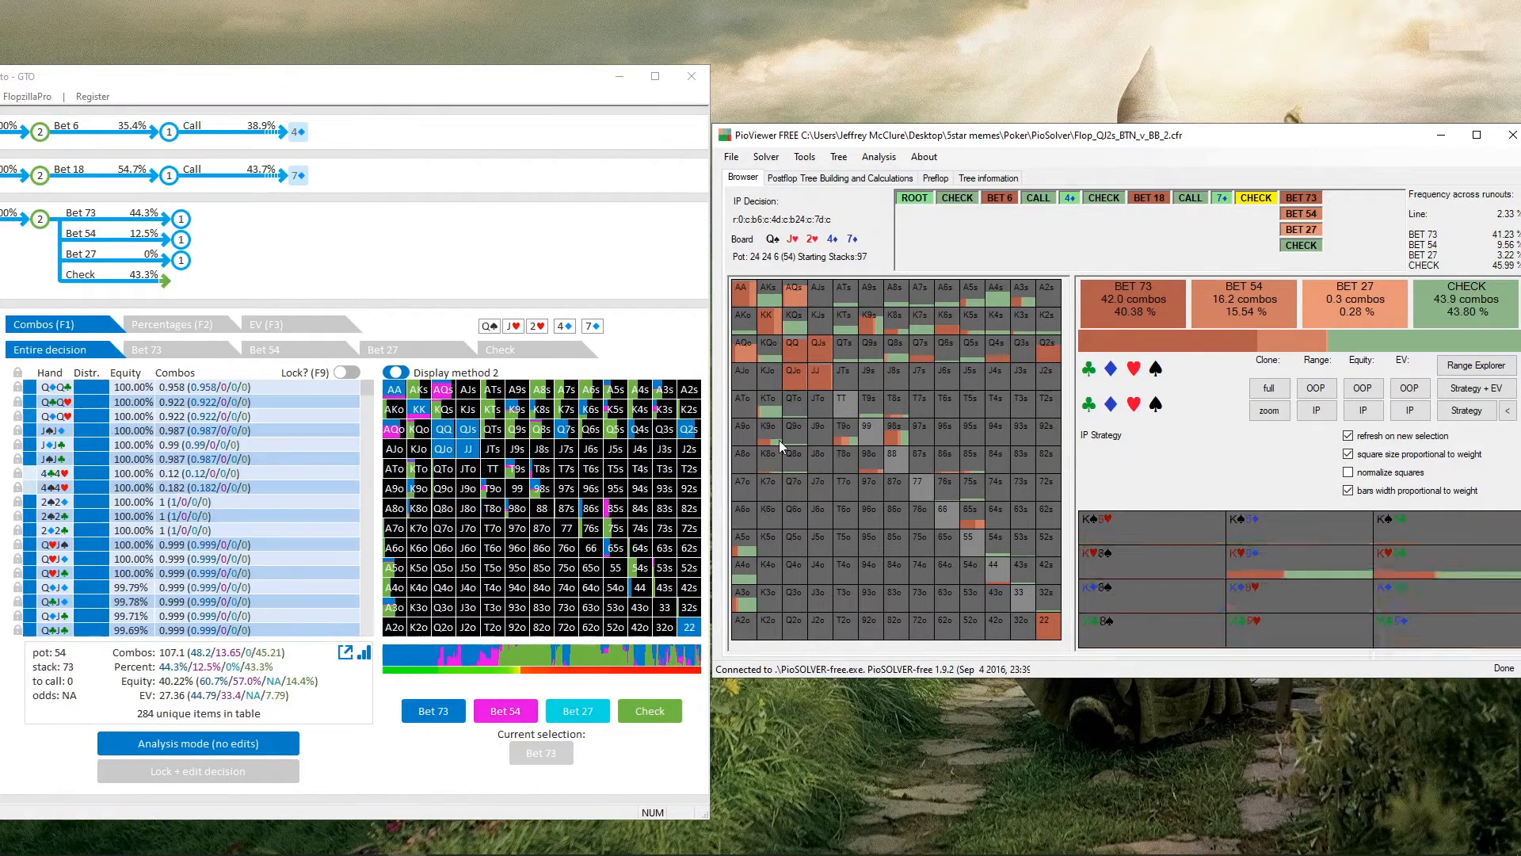
mouse_move(773, 461)
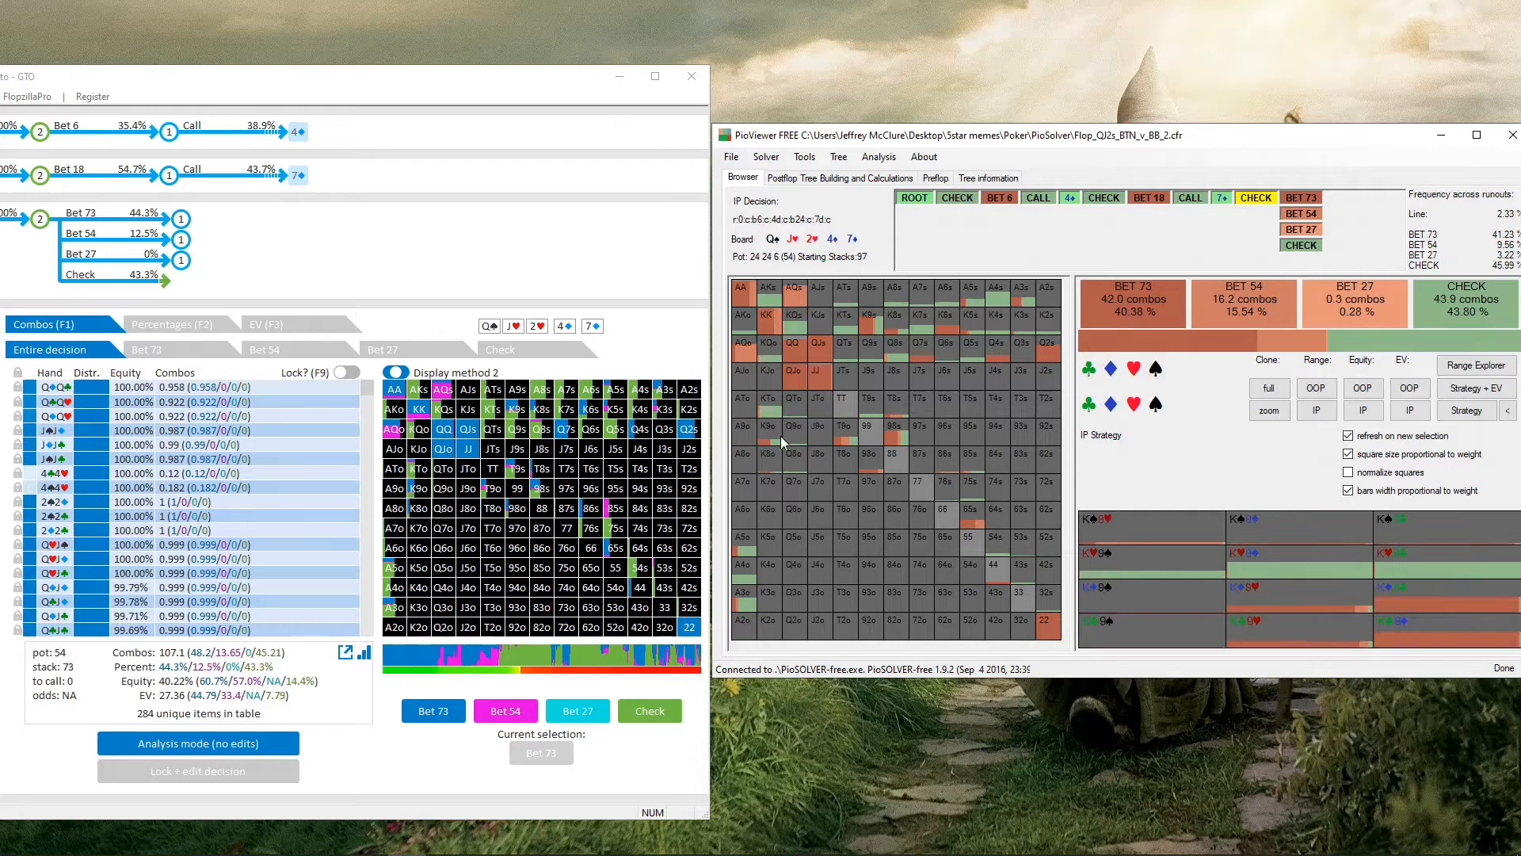
mouse_move(779, 423)
Enlarge and reposition the PioViewer window, and compare the K9o combos' river strategy in both solvers.
left_click_drag(1064, 679, 1059, 805)
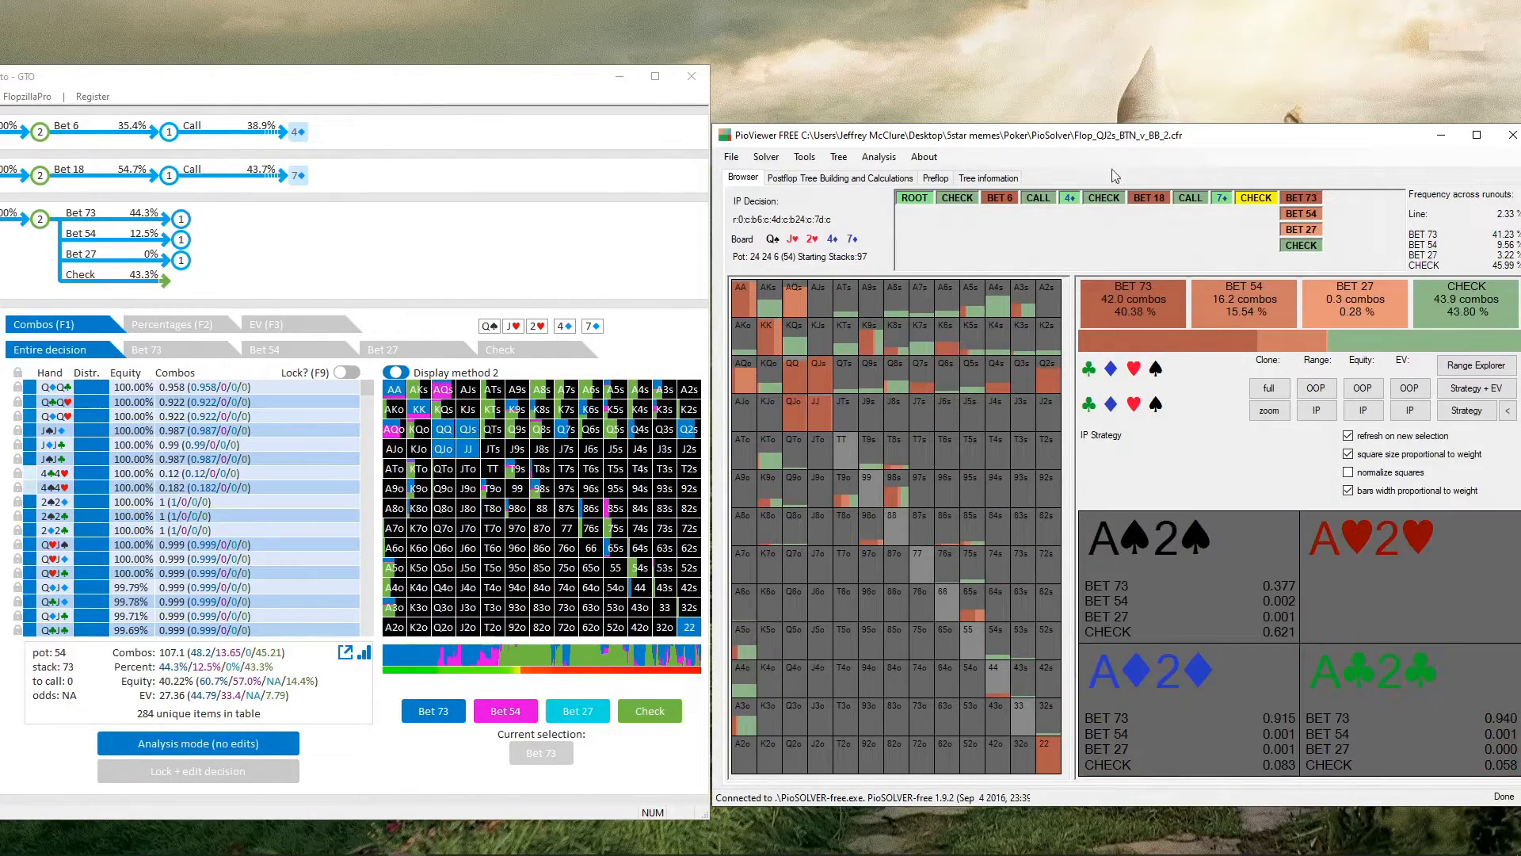
left_click_drag(1132, 125, 1123, 47)
mouse_move(766, 453)
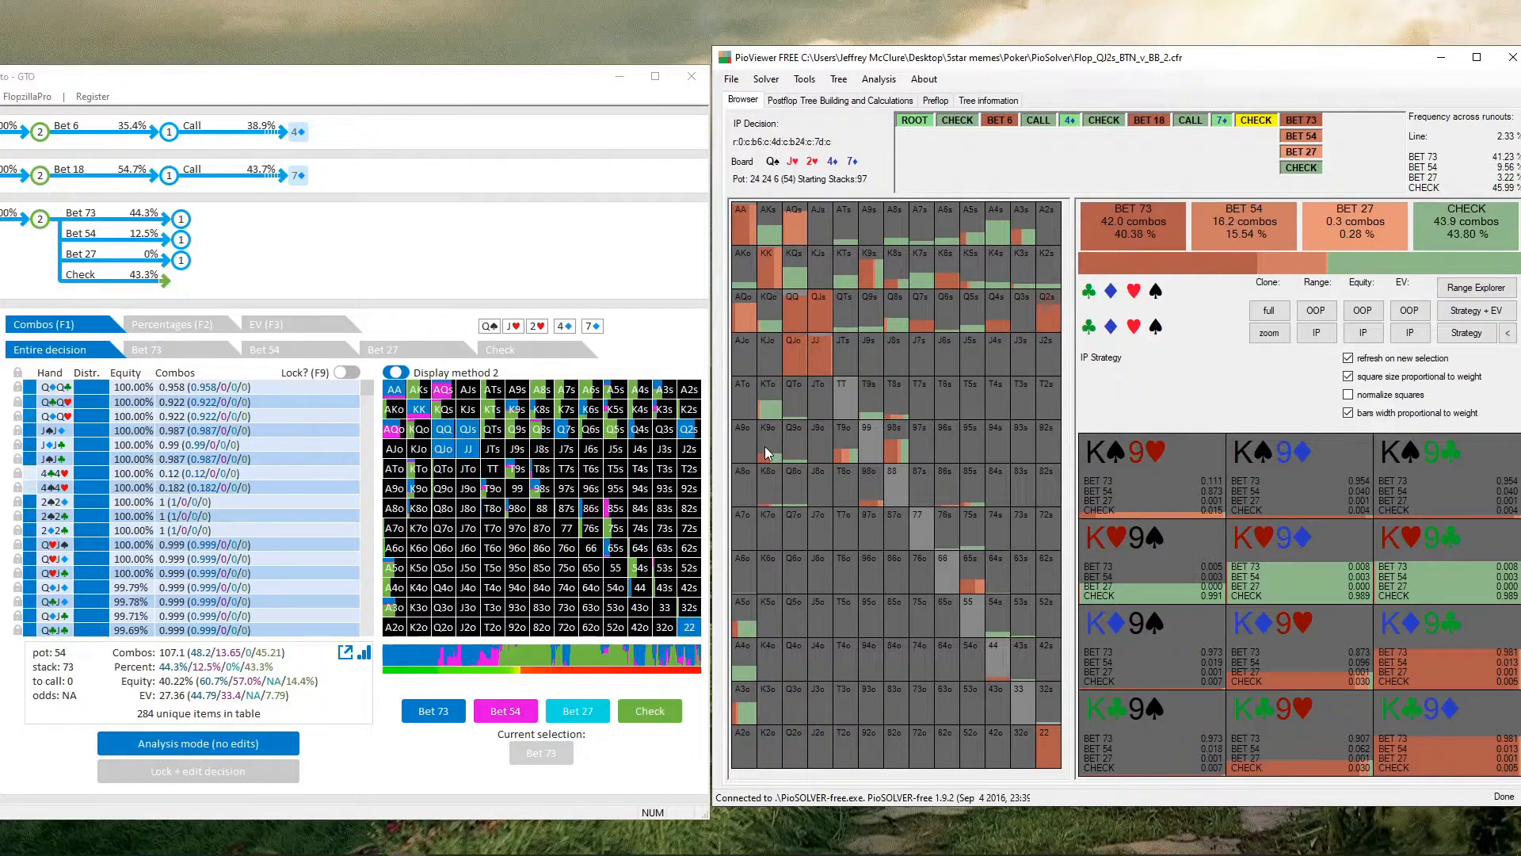
left_click(337, 281)
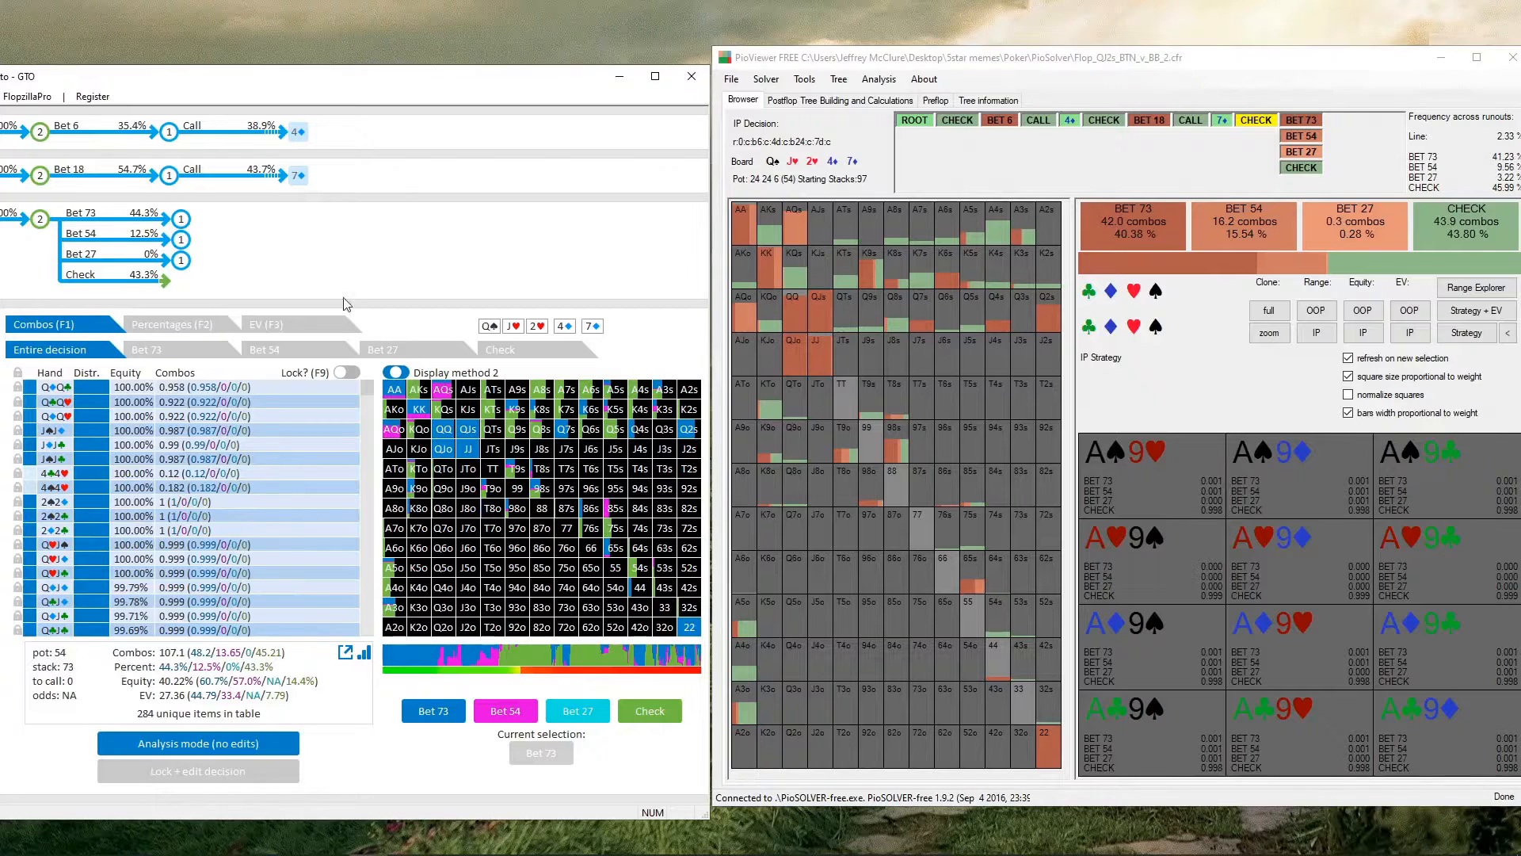
mouse_move(407, 488)
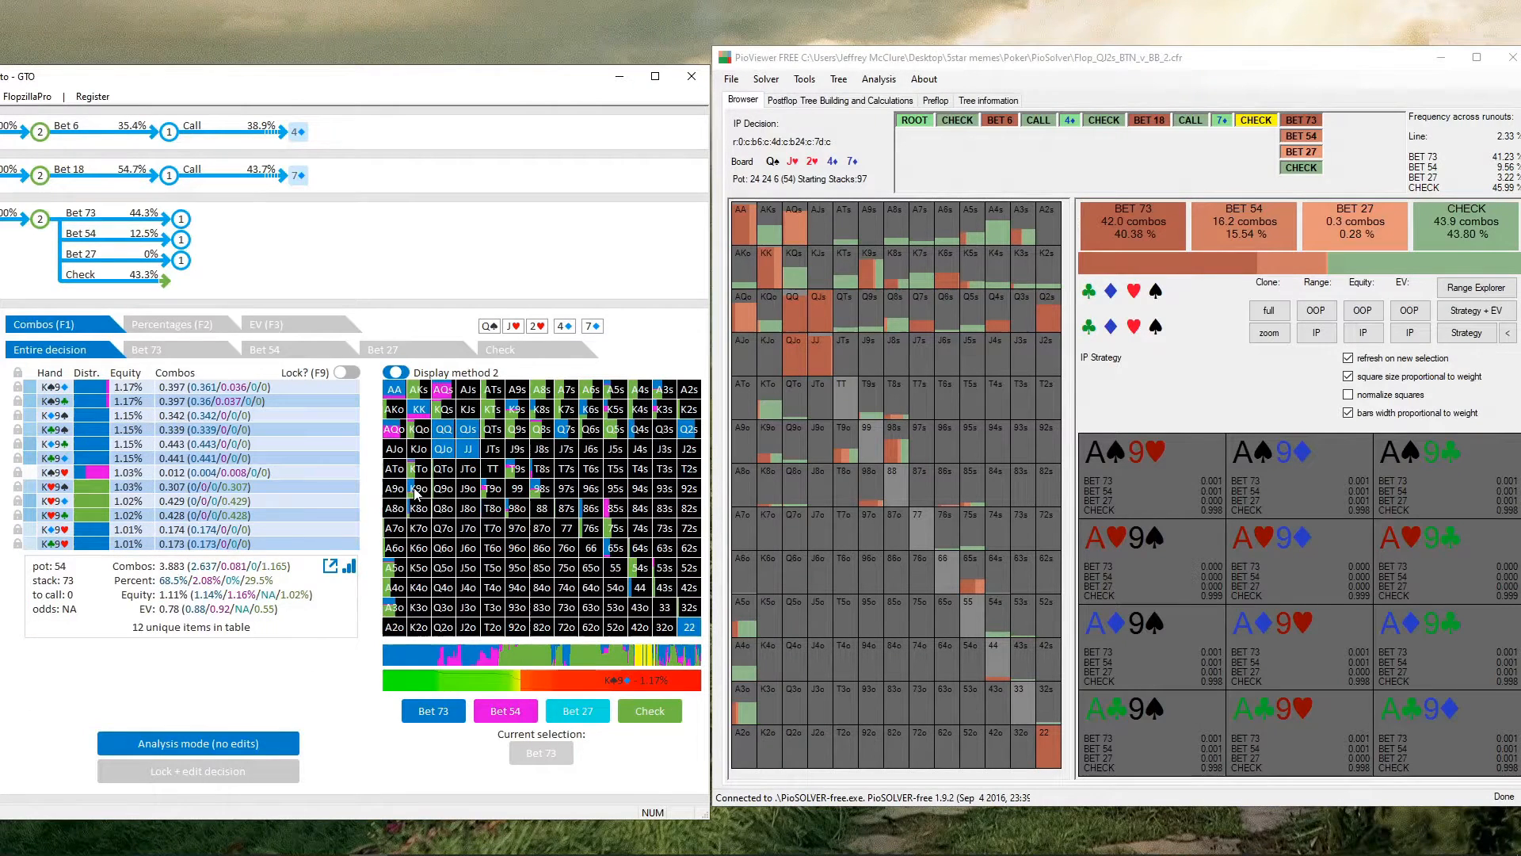
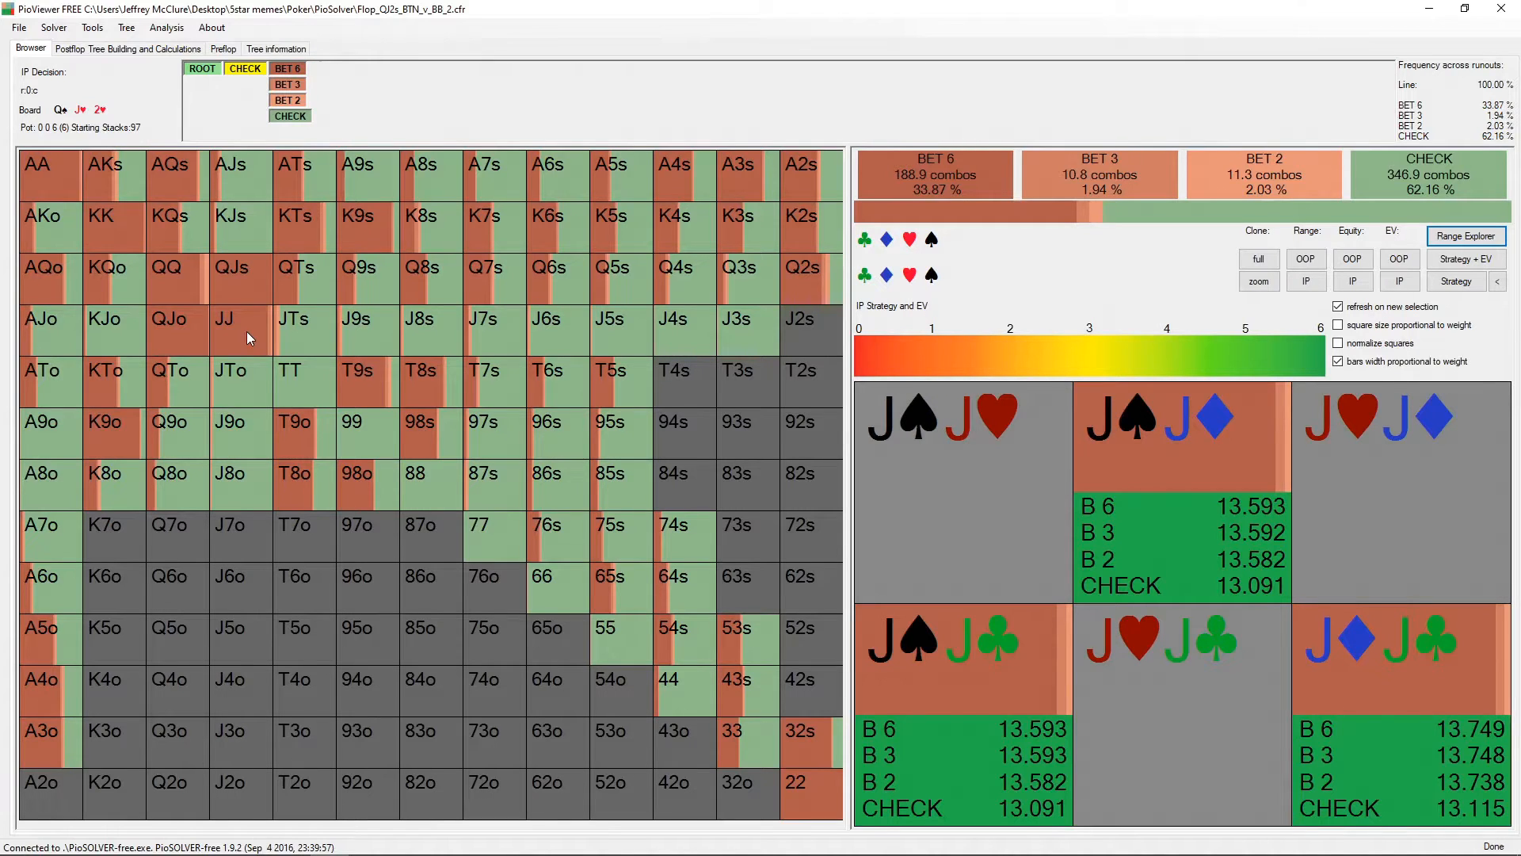
Switch to GTO+ and release the open-ended straight draw filter on the flop range.
left_click(1428, 9)
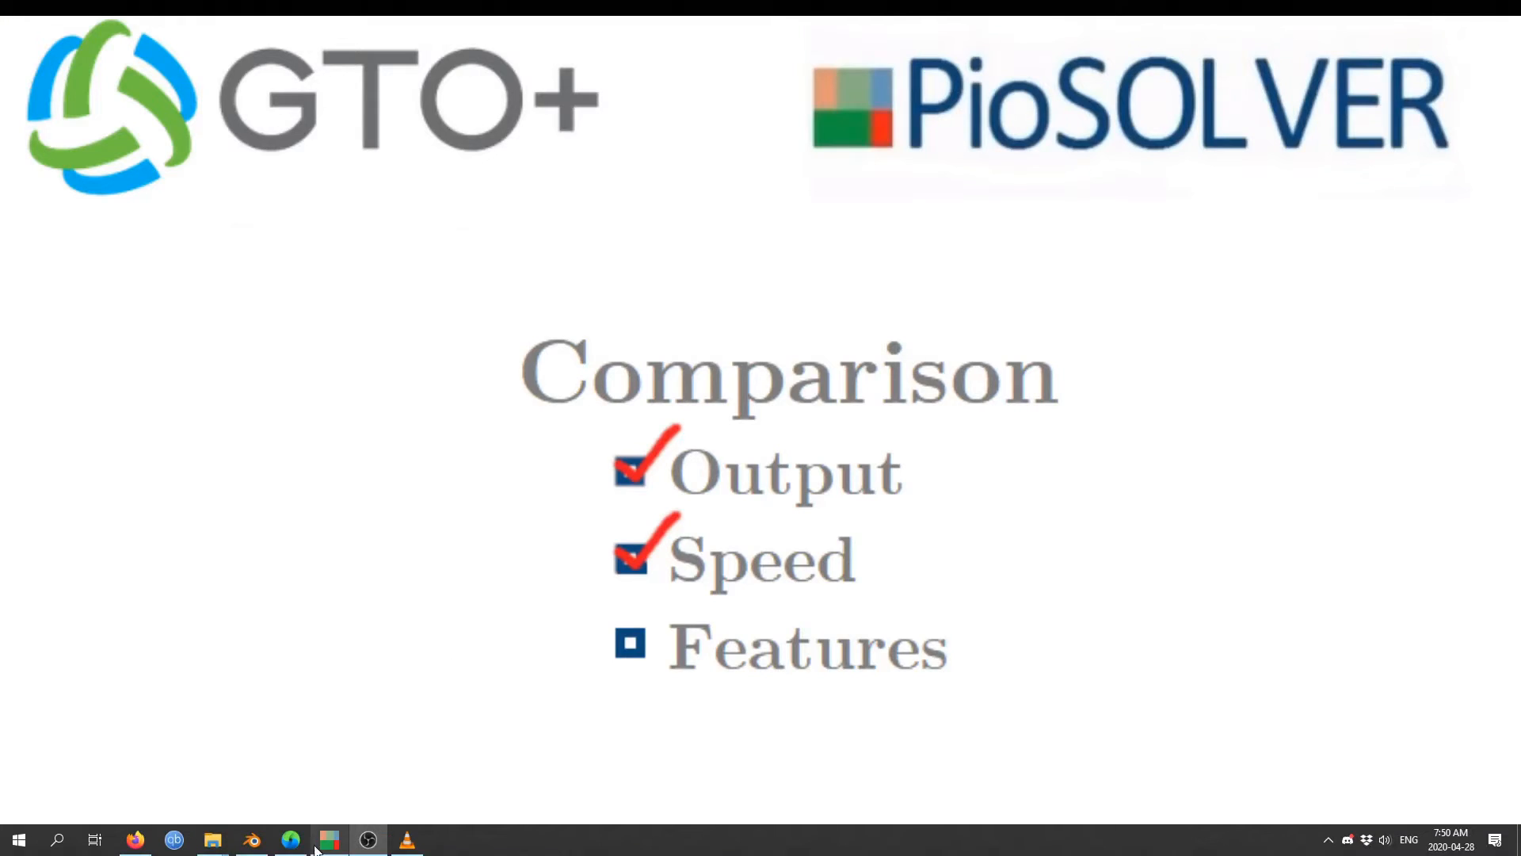
left_click(328, 839)
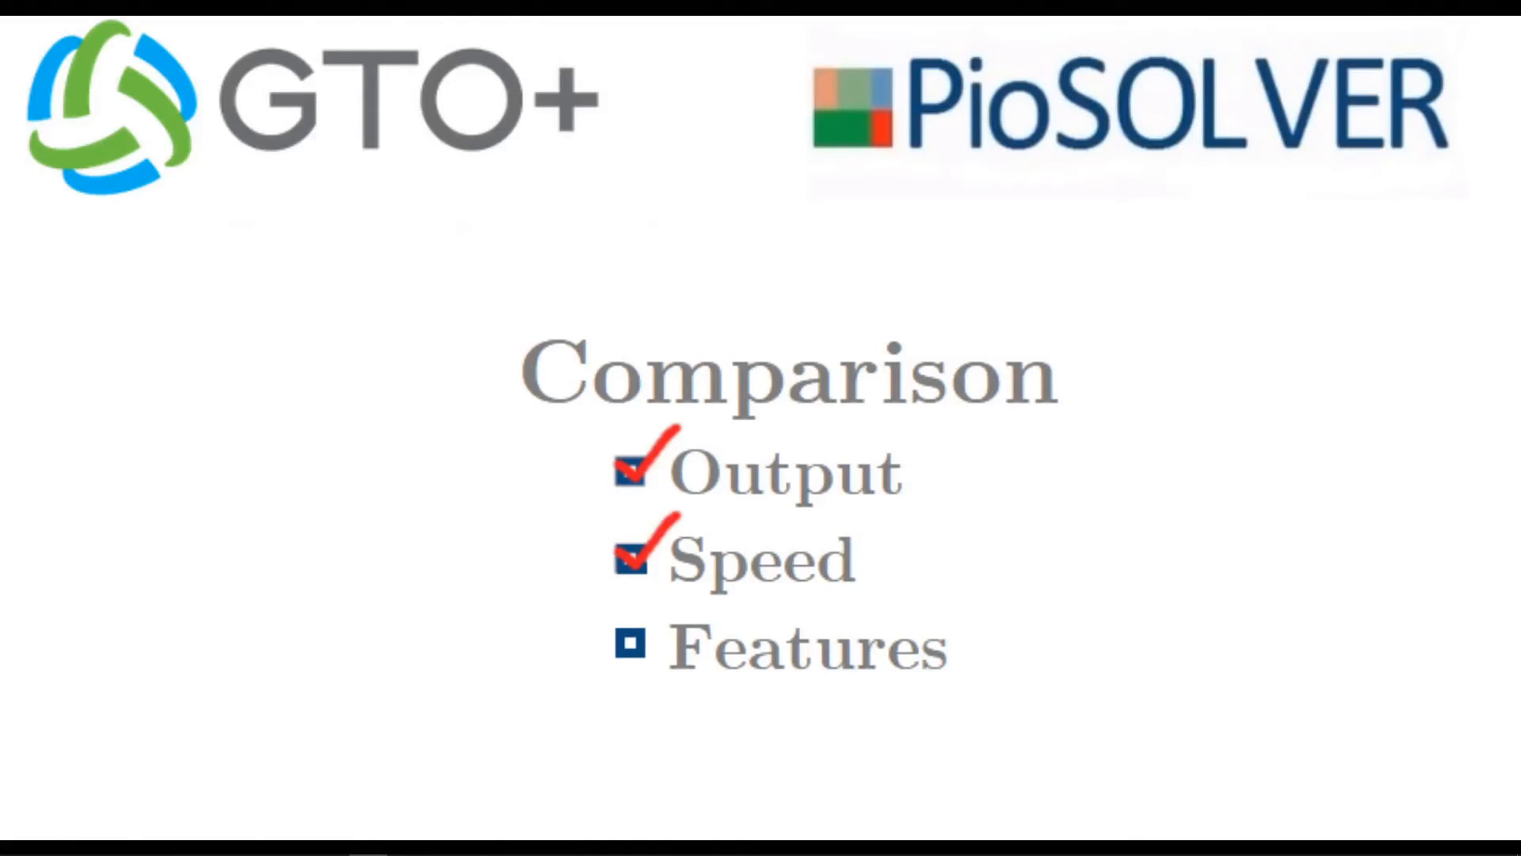
left_click(290, 840)
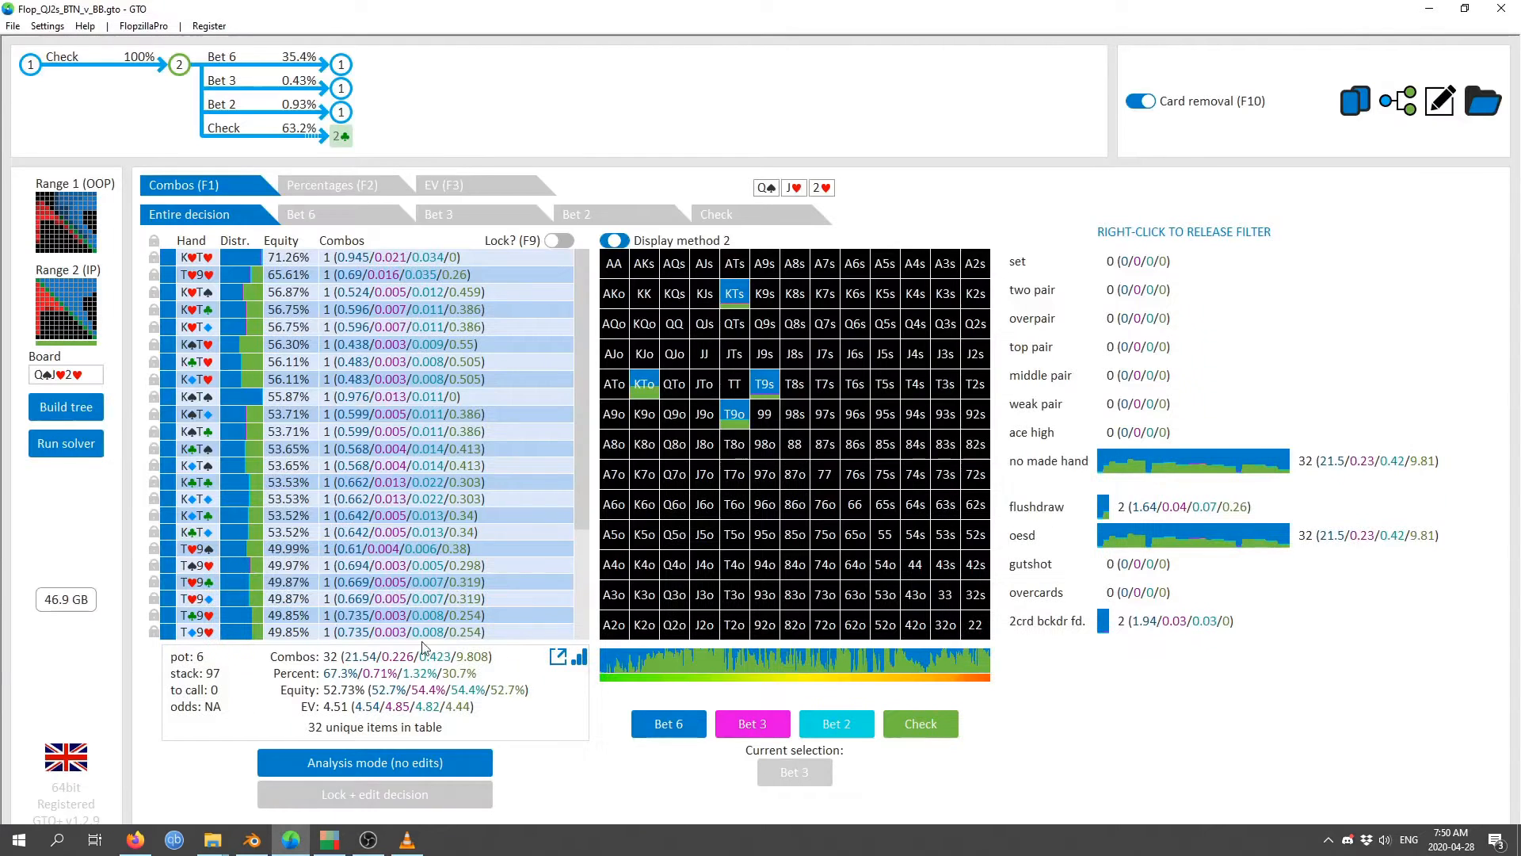
right_click(644, 385)
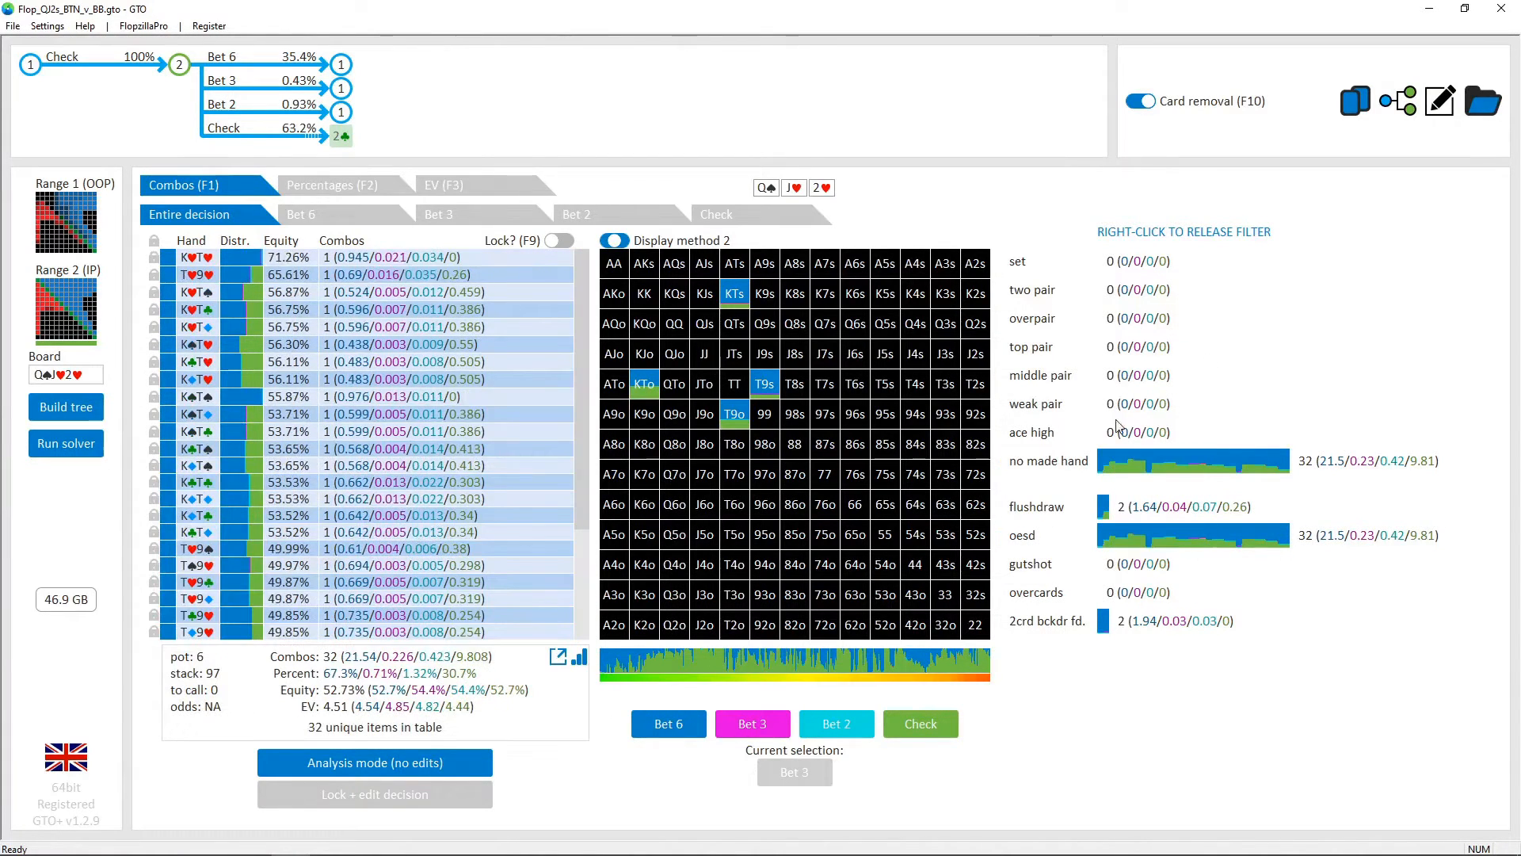
right_click(1052, 460)
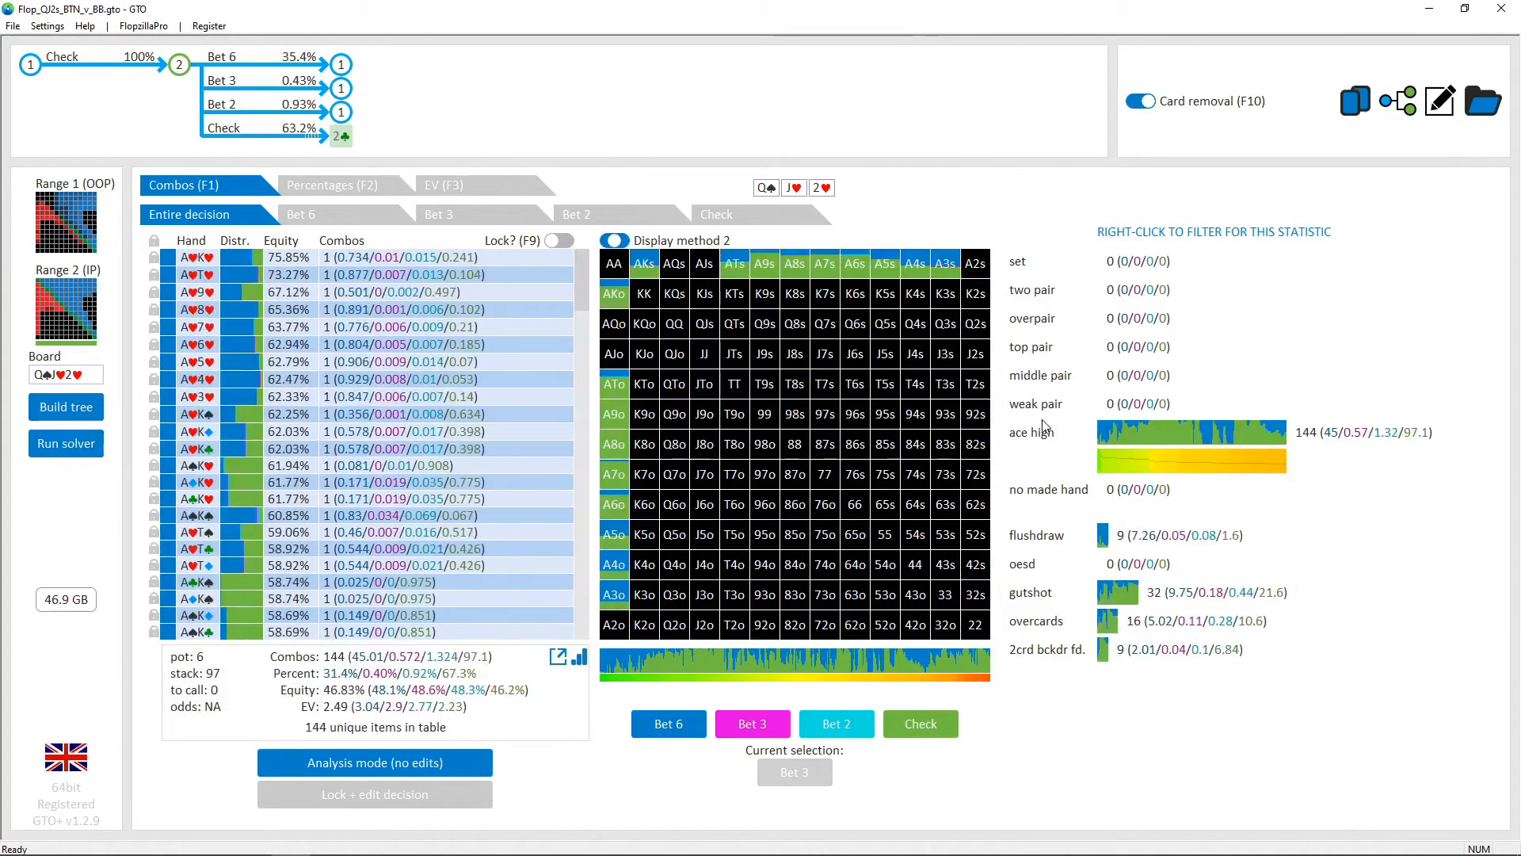
Filter the IP flop range by middle pair and by flush draw in turn, releasing each filter after inspection.
right_click(1033, 379)
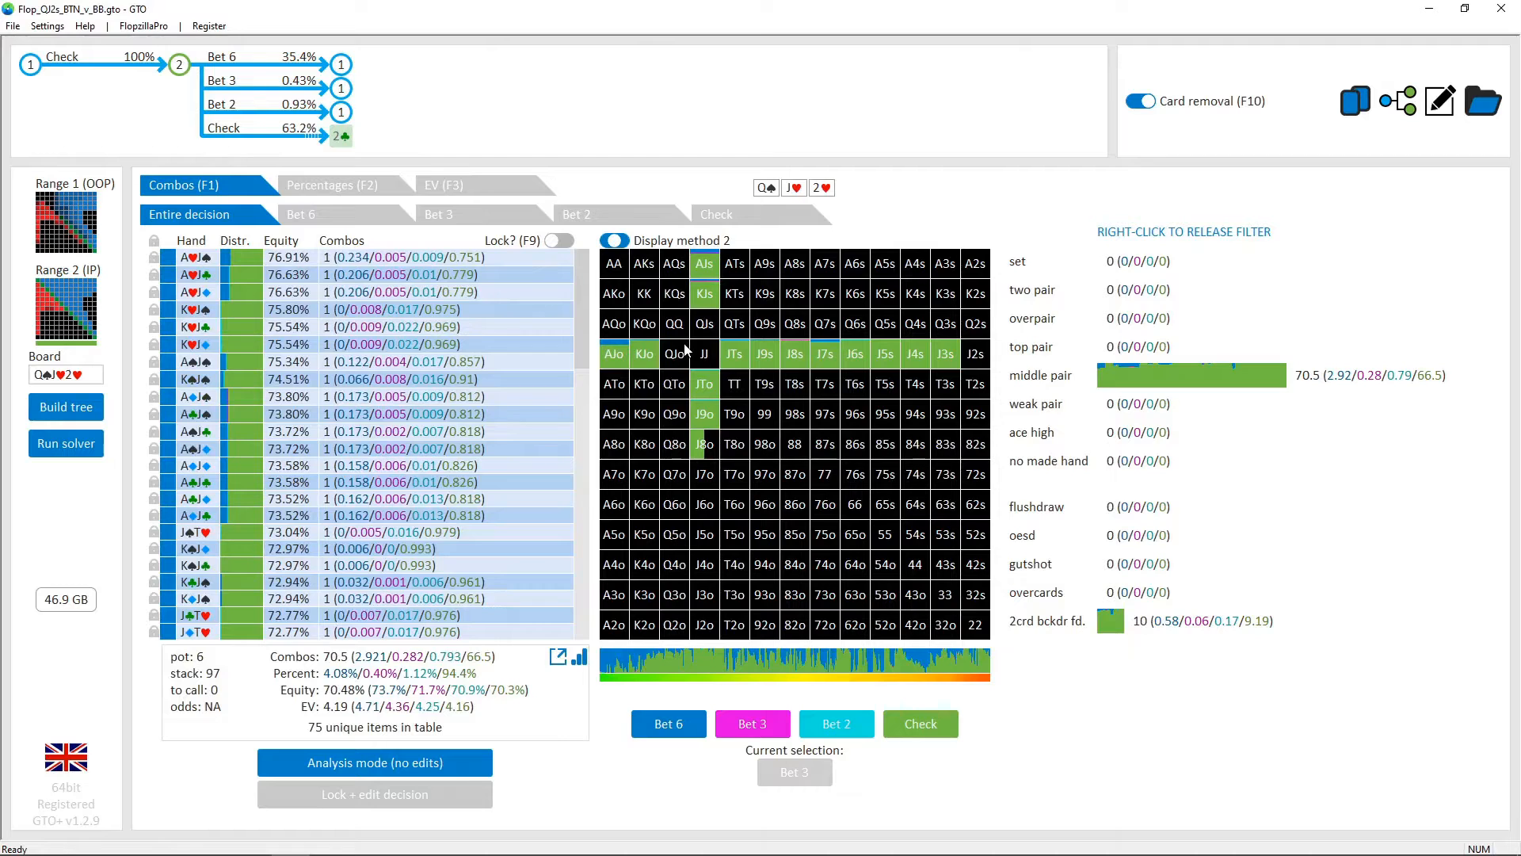
right_click(1046, 377)
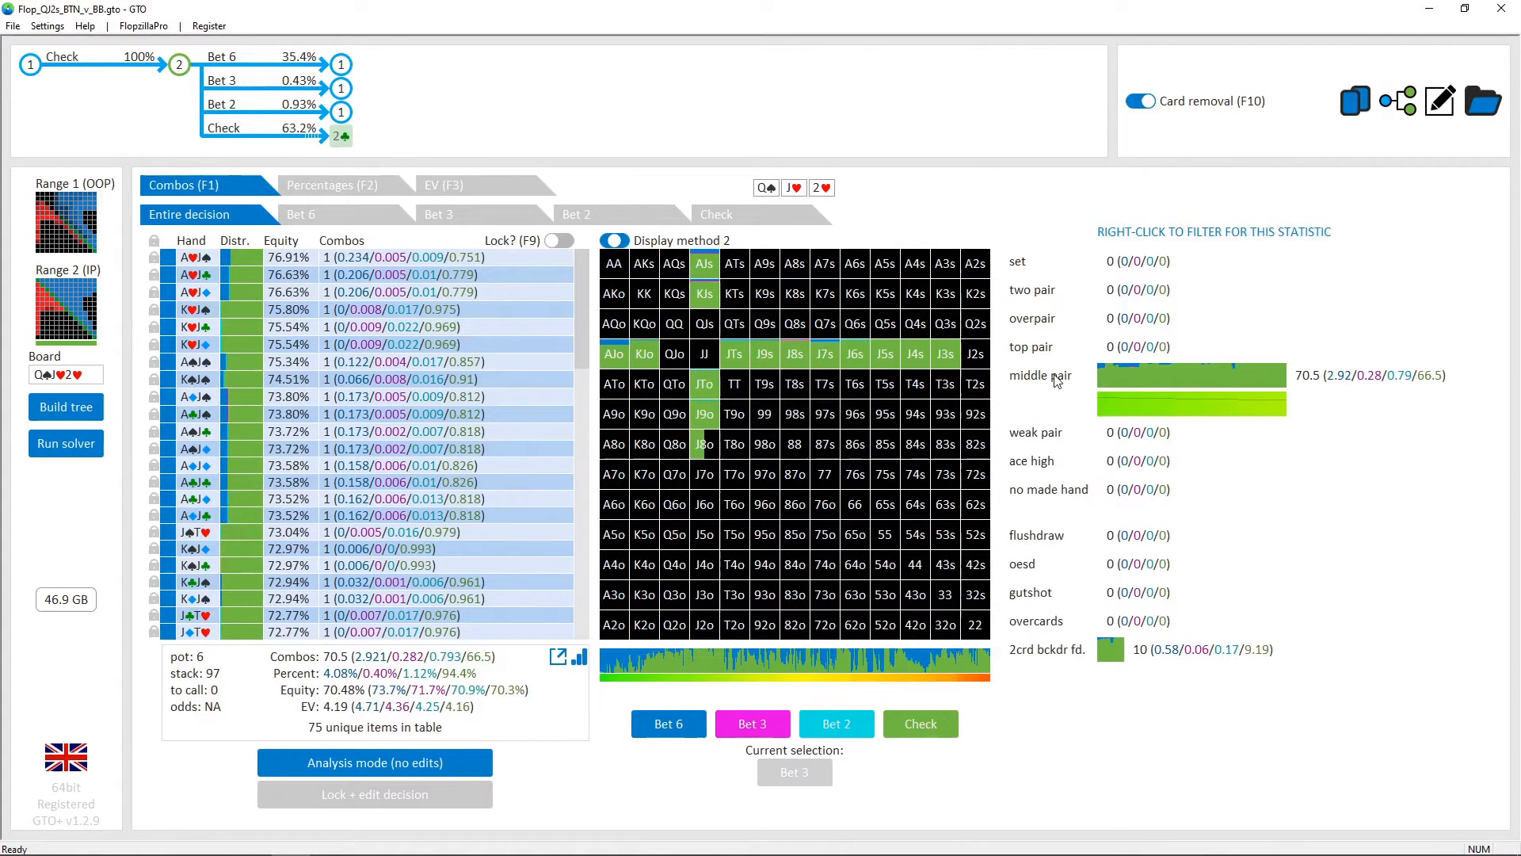
right_click(1038, 535)
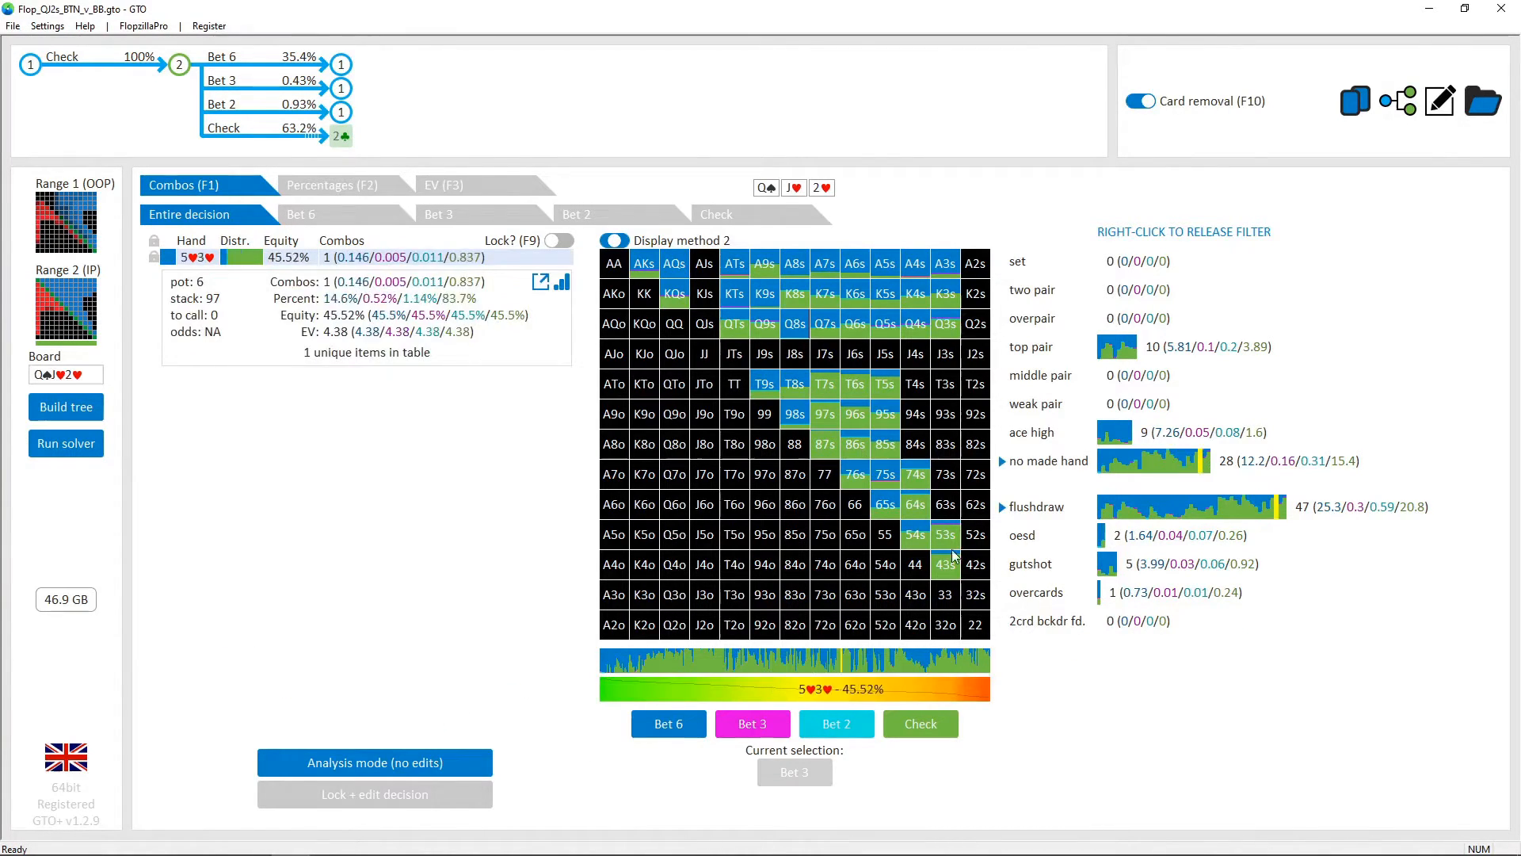
right_click(1023, 536)
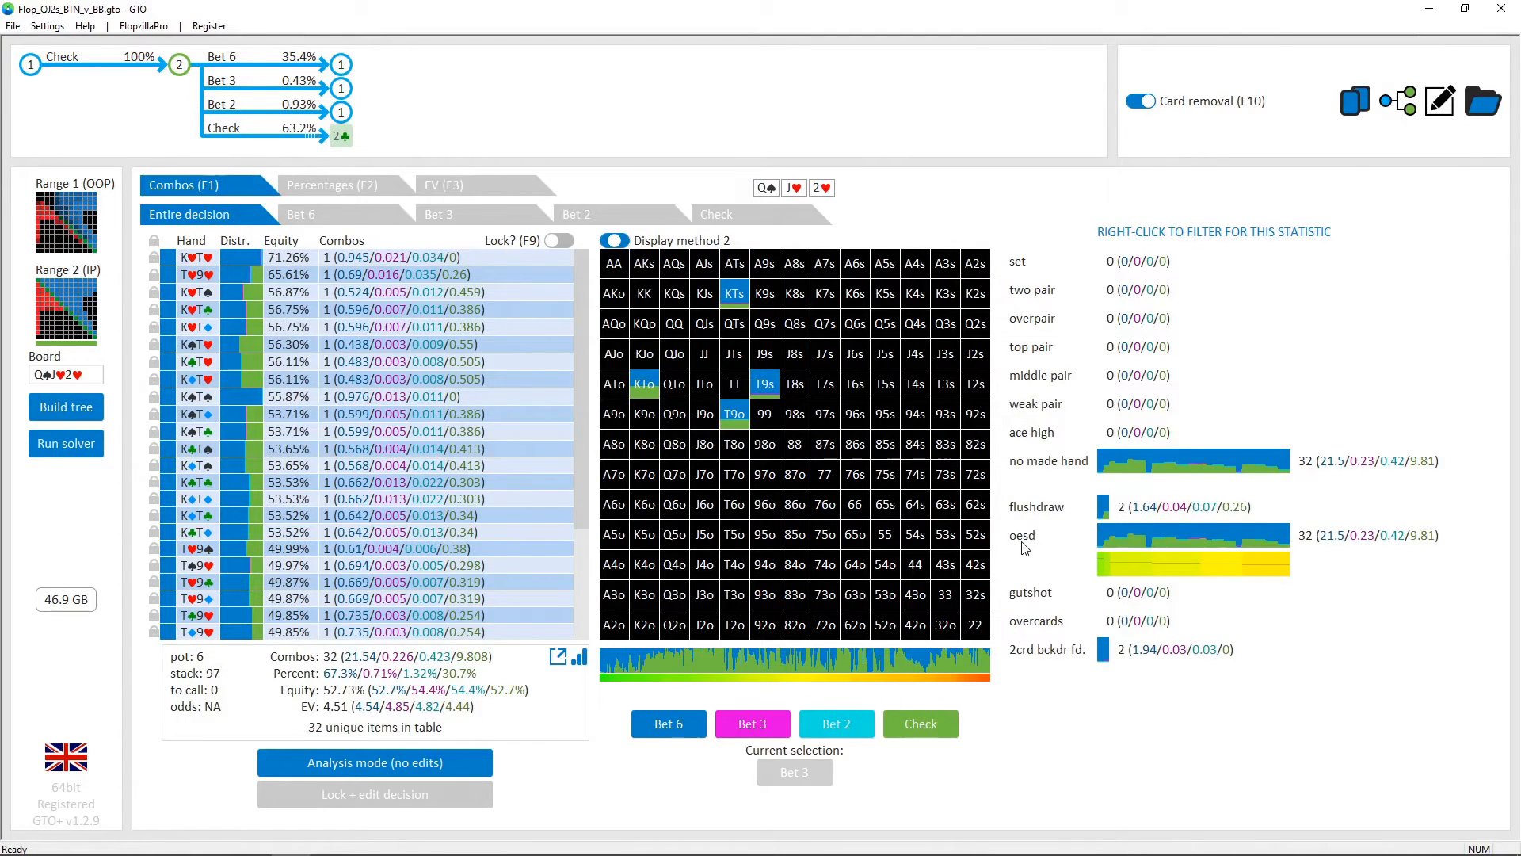
Switch to PioViewer, view the flop strategy for hands whose first card is a heart, and clear the suit filter.
left_click(1425, 9)
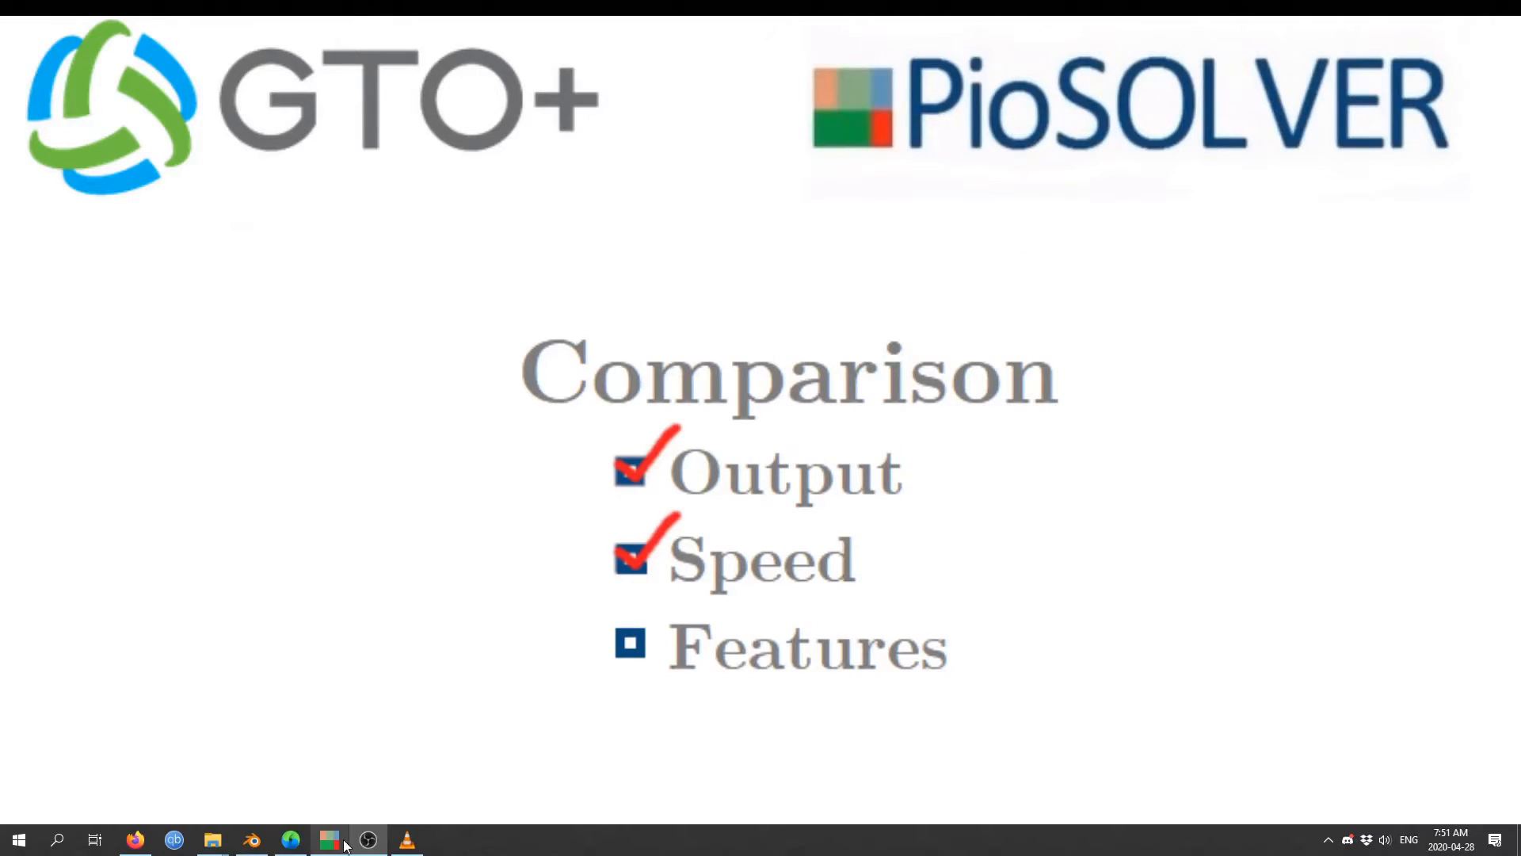
left_click(334, 841)
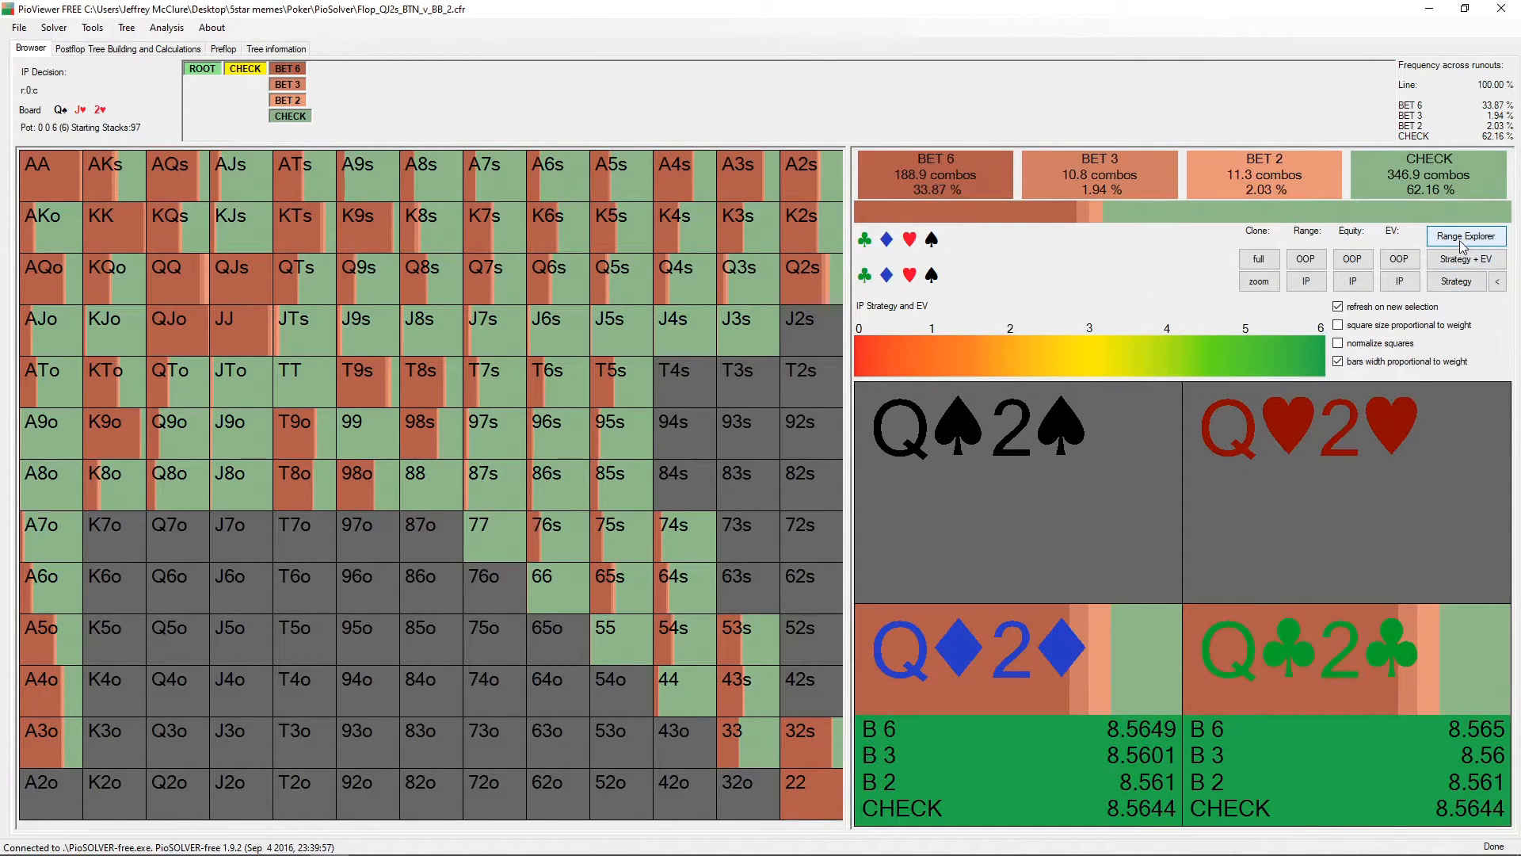
left_click(909, 238)
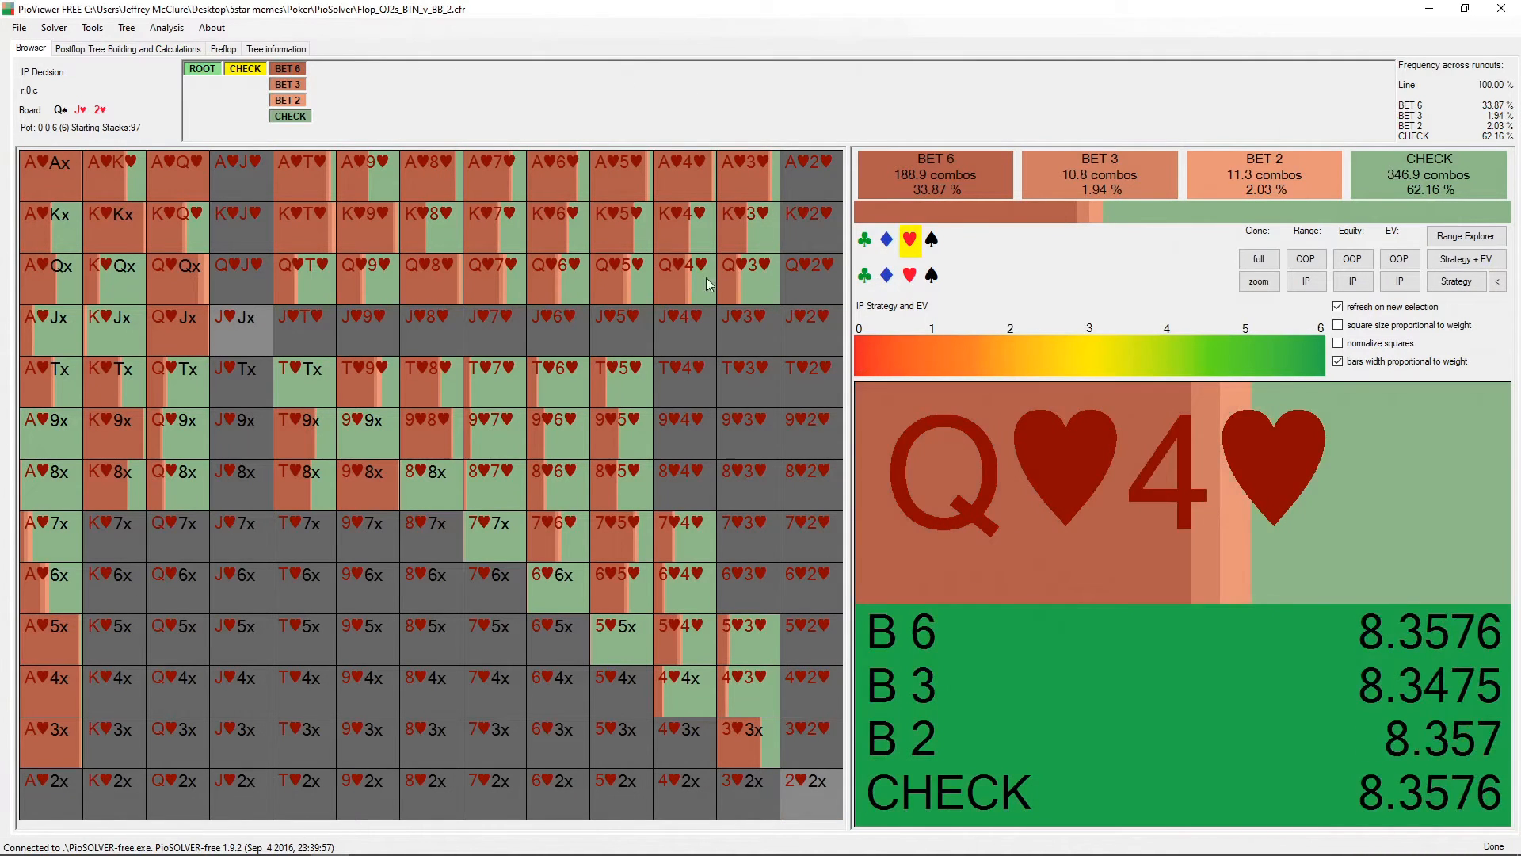
left_click(908, 240)
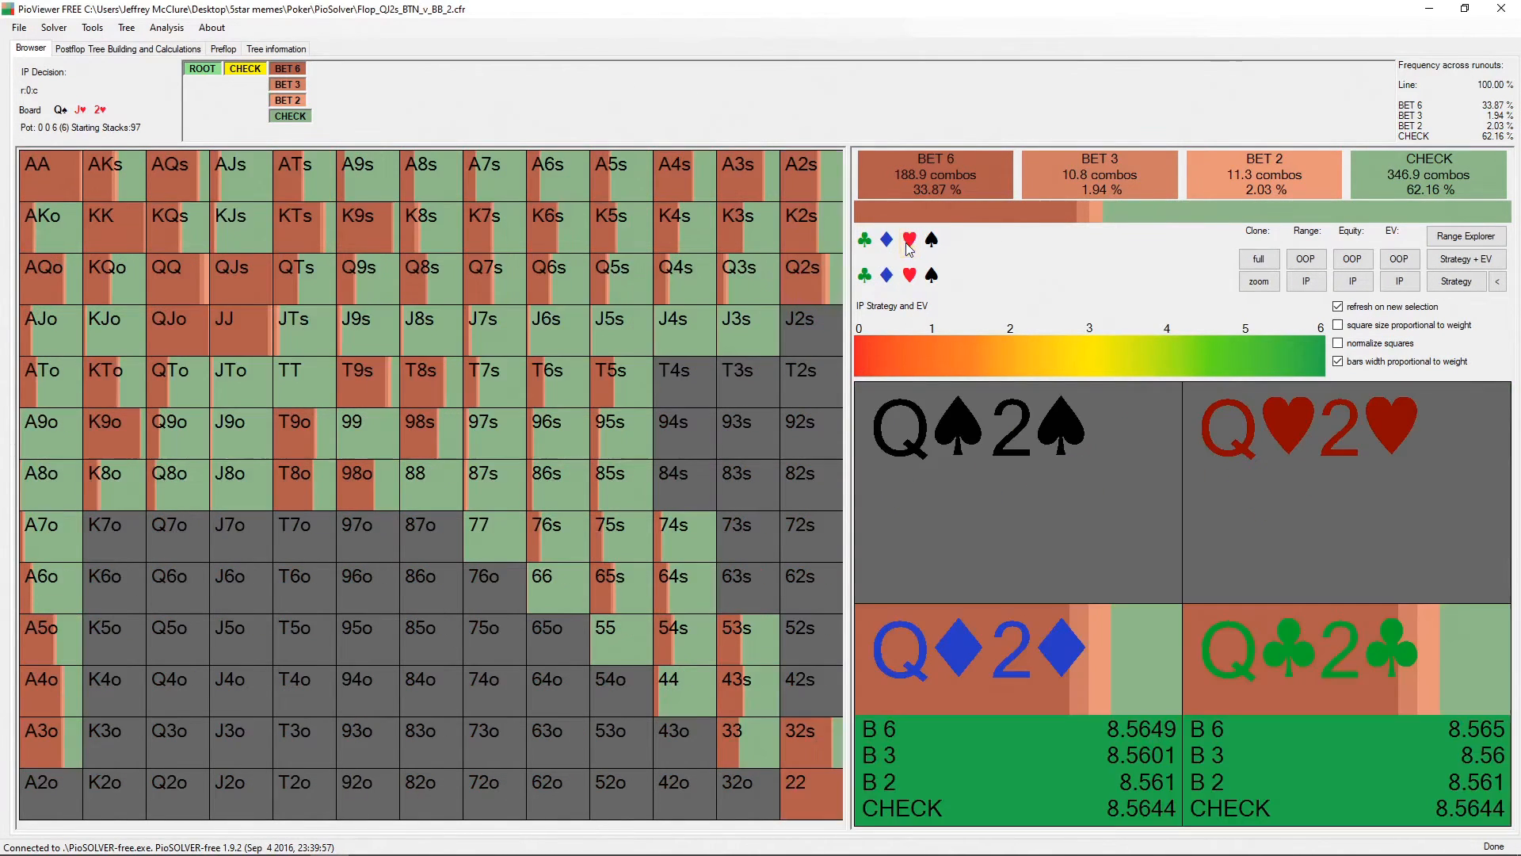
Open the Range Explorer for the flop decision, examine the IP hand categories and equities, and close it.
left_click(1455, 239)
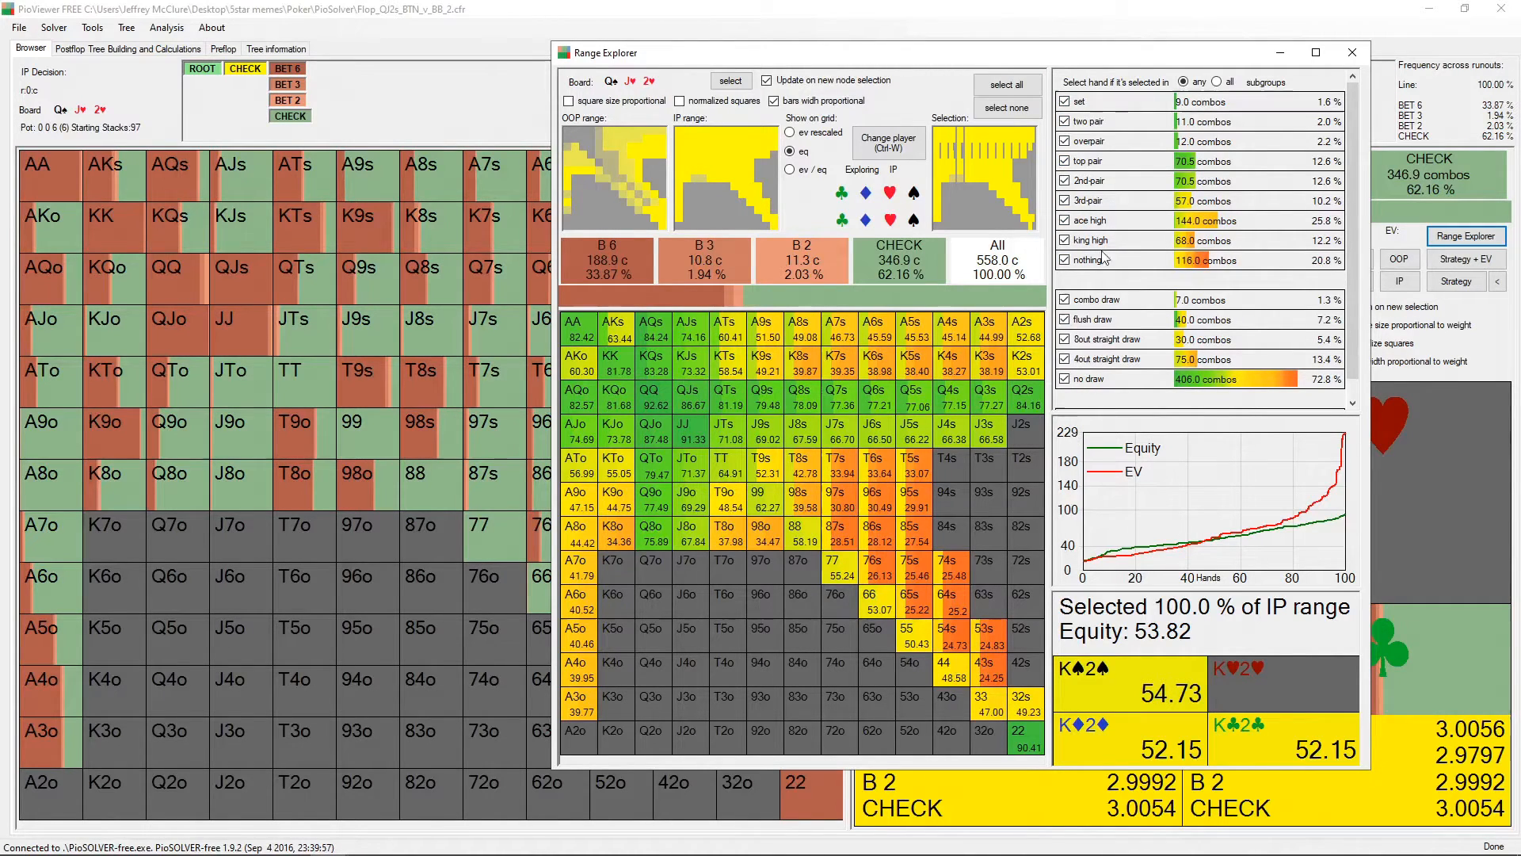
left_click_drag(1224, 54, 1086, 55)
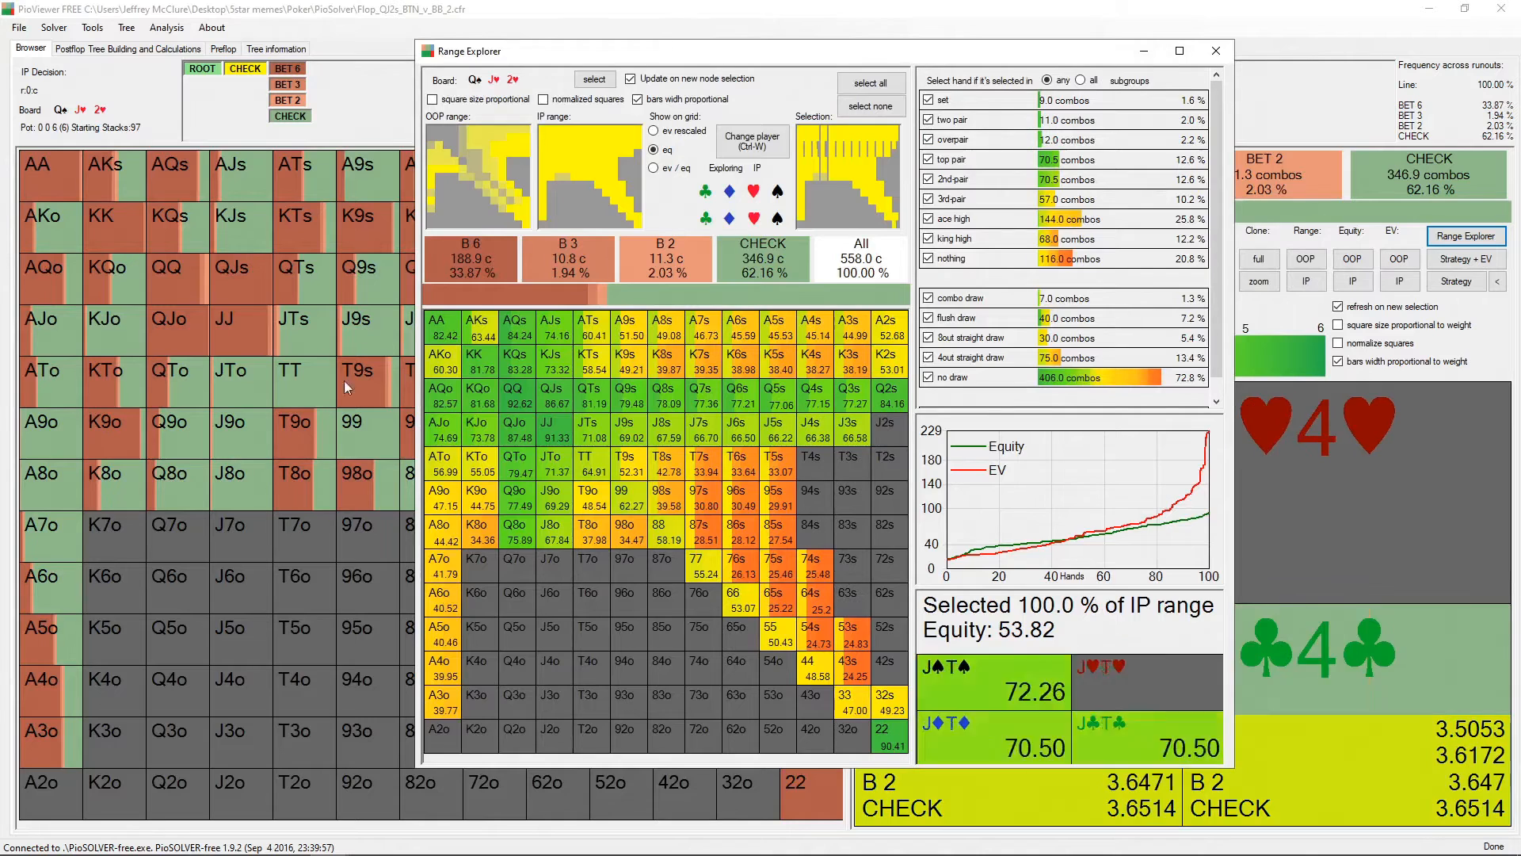
left_click(1219, 56)
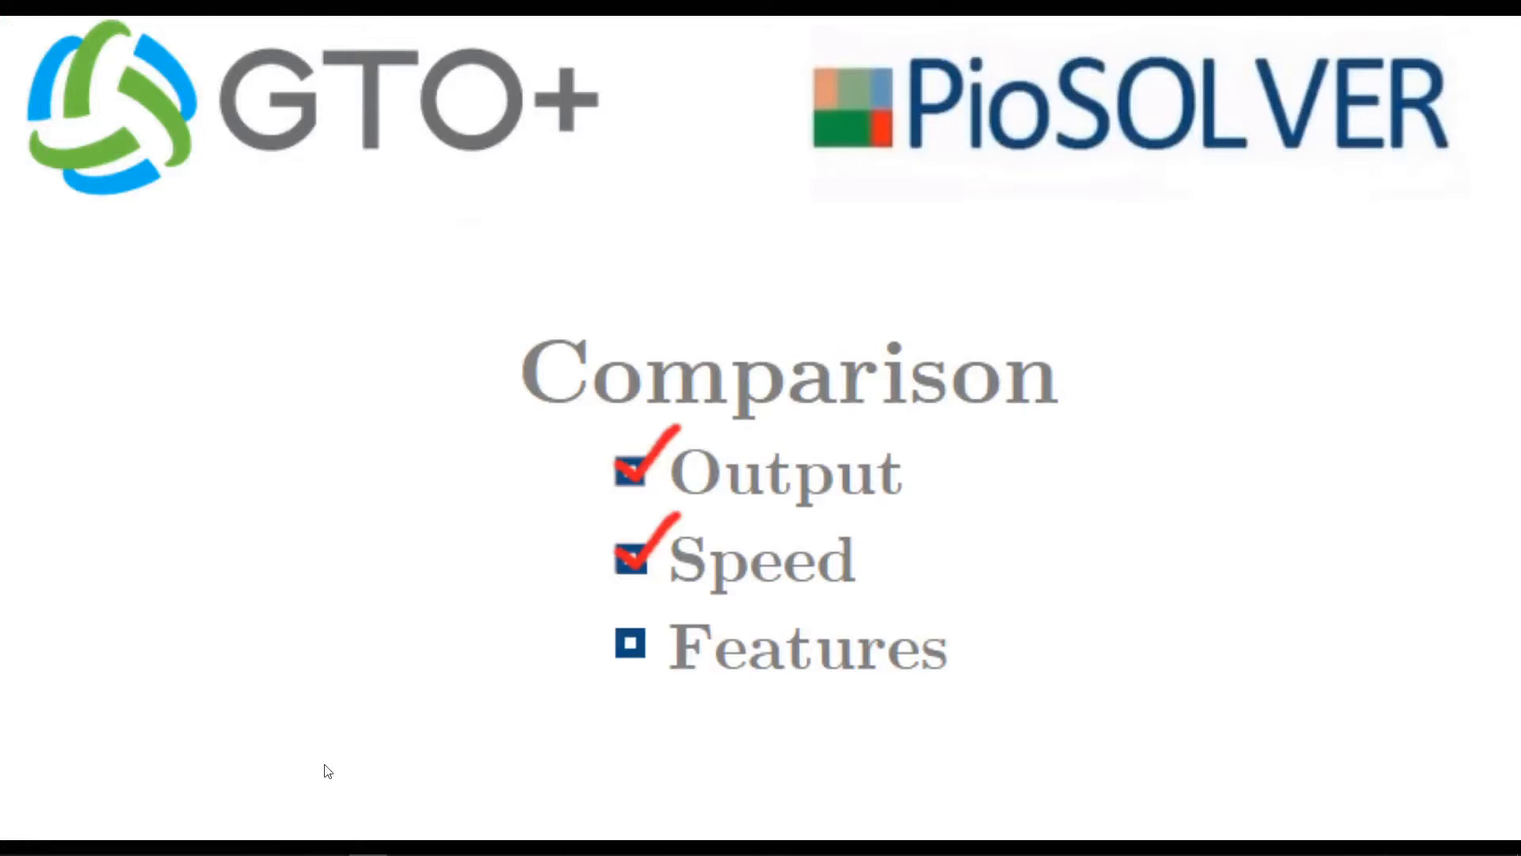
Switch to GTO+ and follow the flop bet of 6, the call, the 2♣ turn and the OOP check.
mouse_move(300, 849)
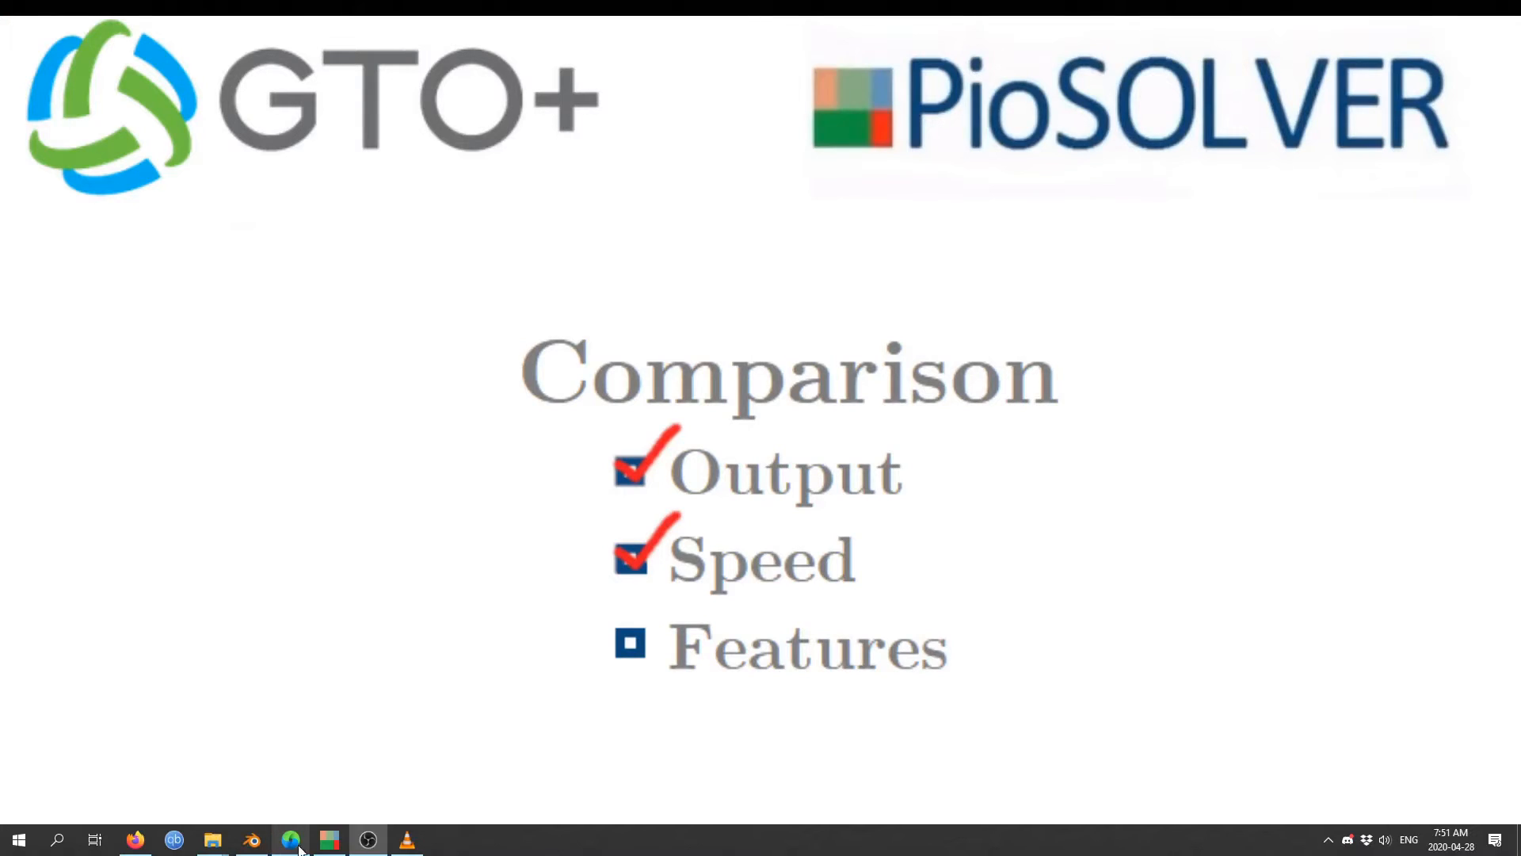
left_click(294, 841)
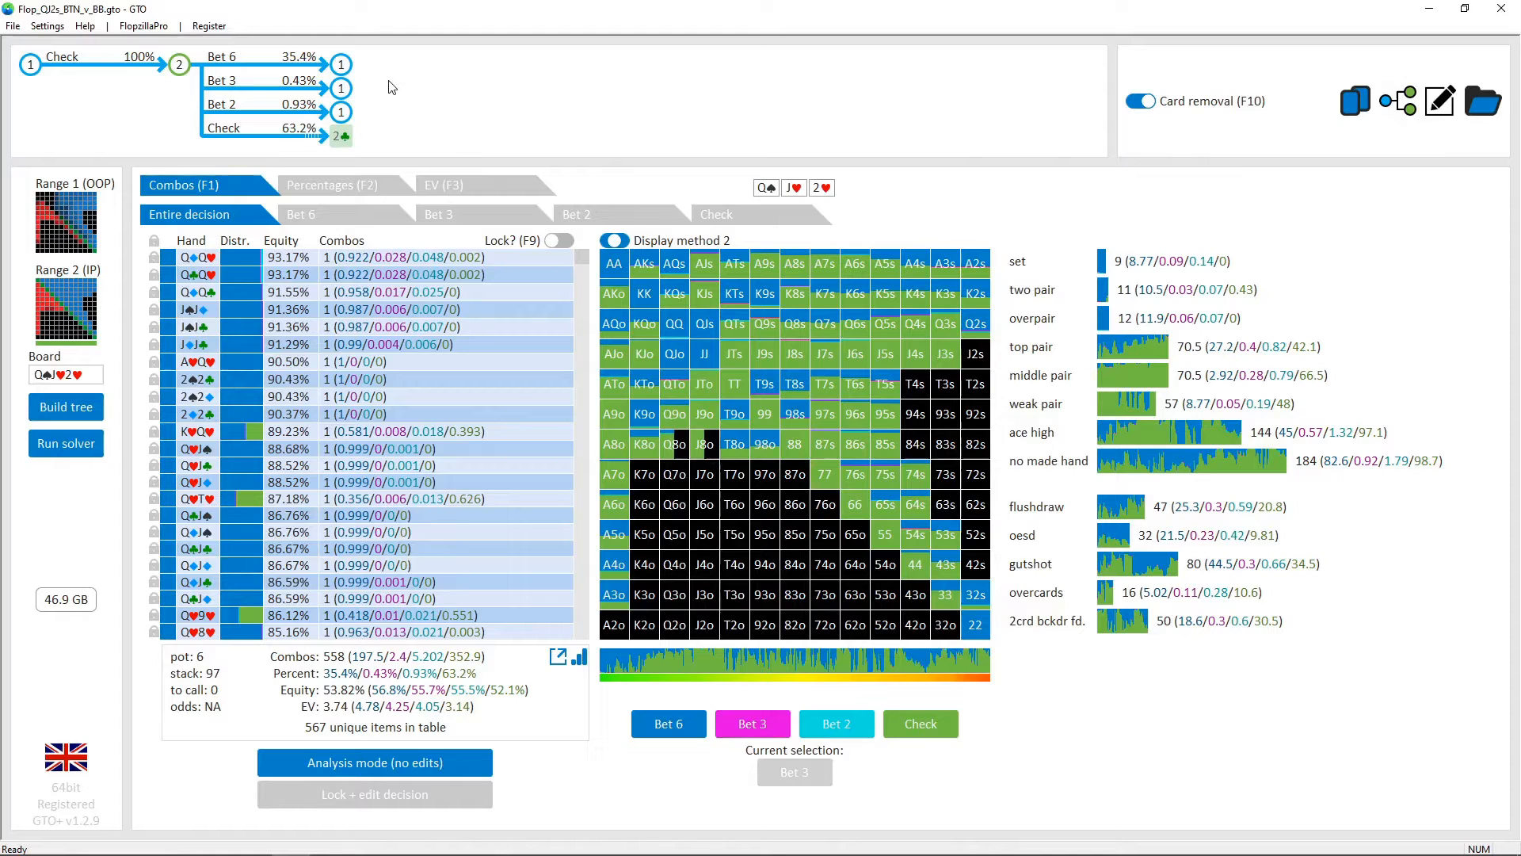
left_click(343, 67)
left_click(488, 88)
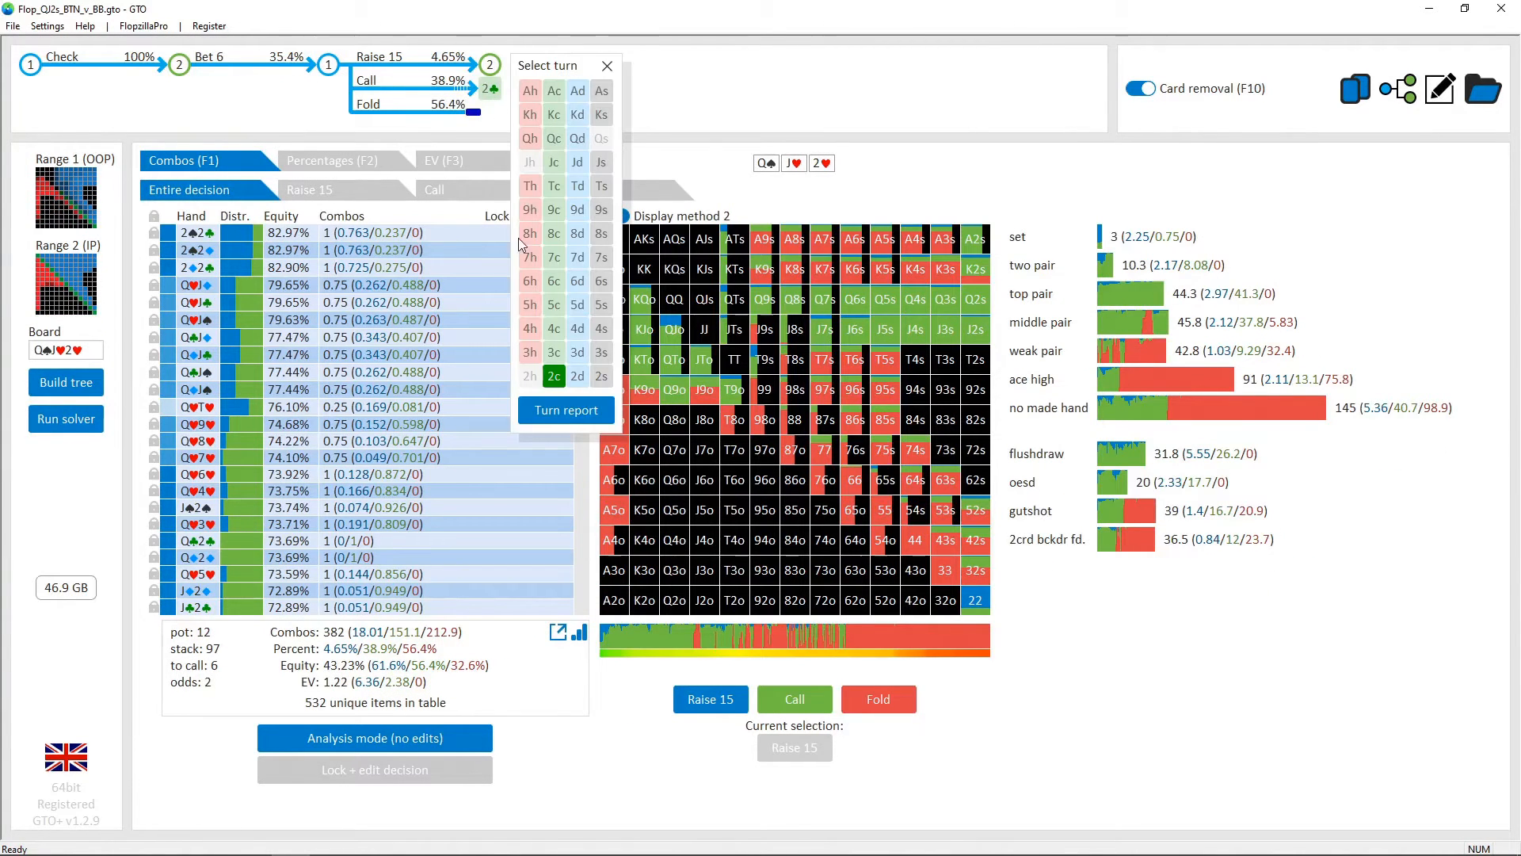
left_click(557, 376)
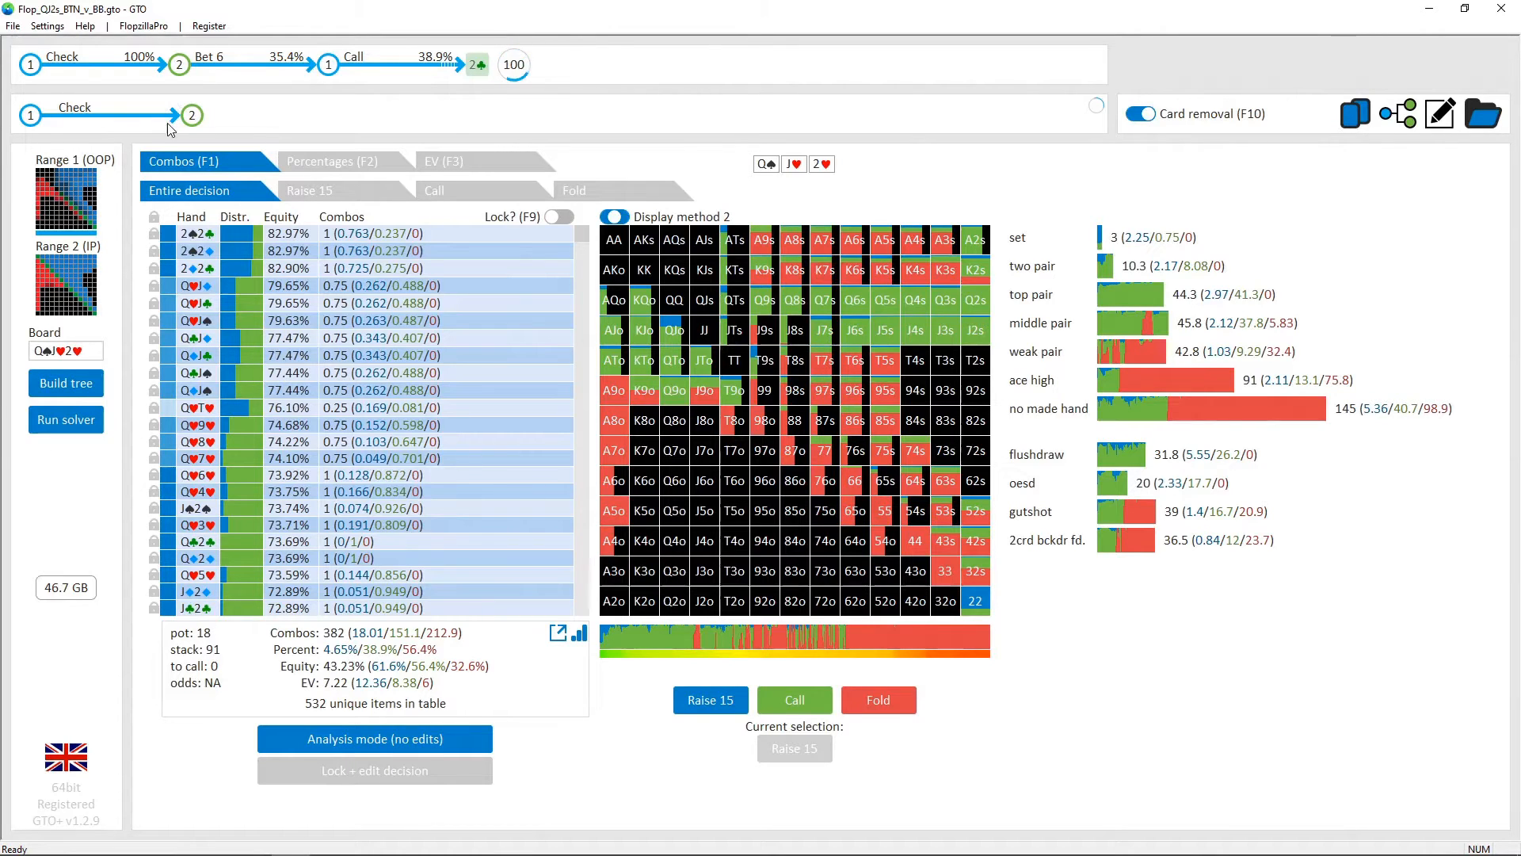
left_click(193, 121)
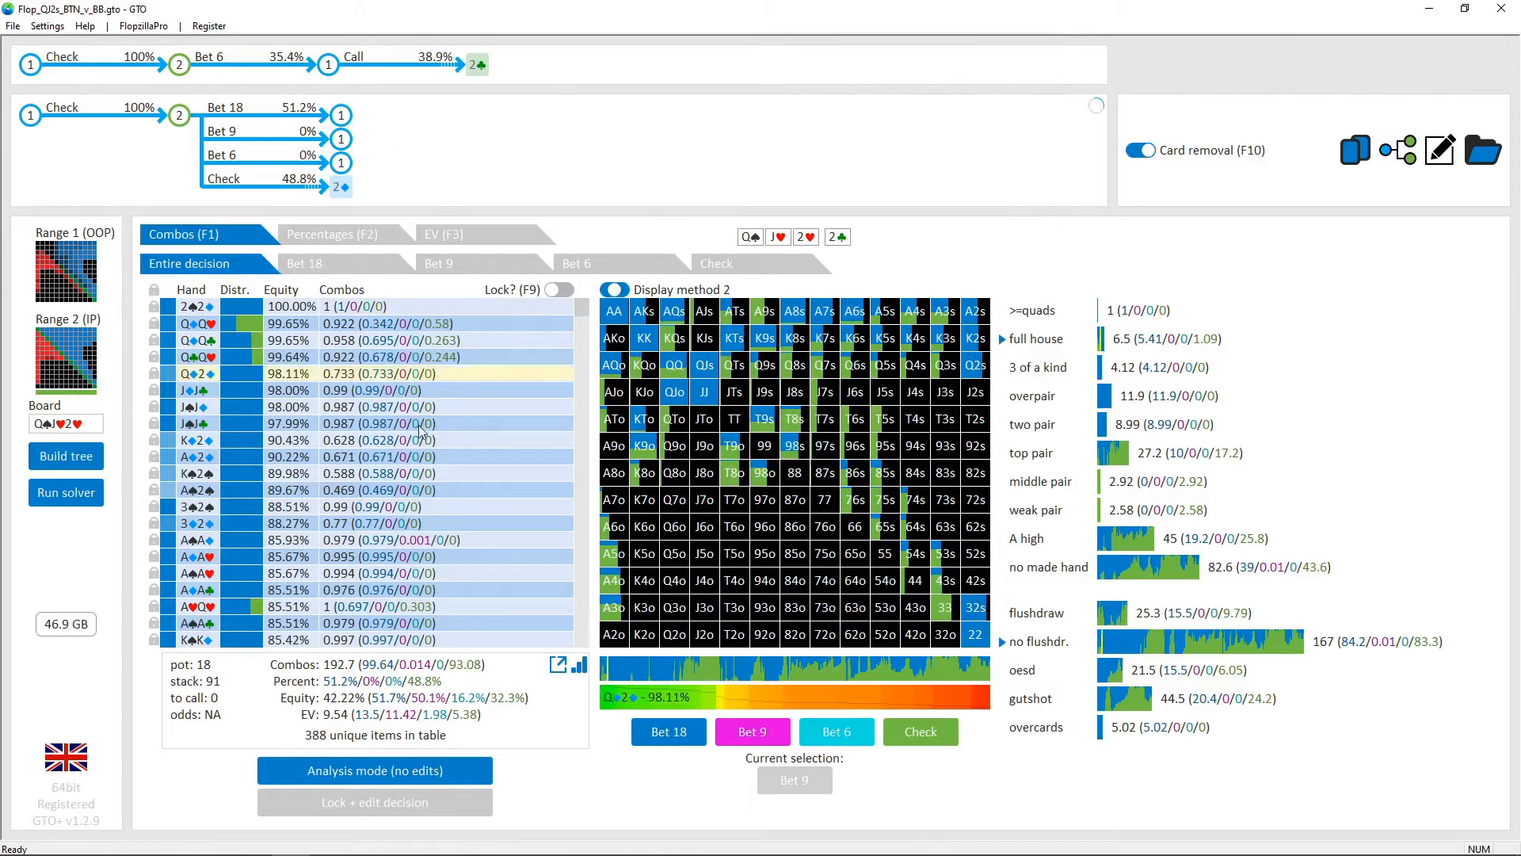
Lock the IP turn decision for editing and assign Bet 18 to A3s through AJs and to AQo.
left_click(359, 802)
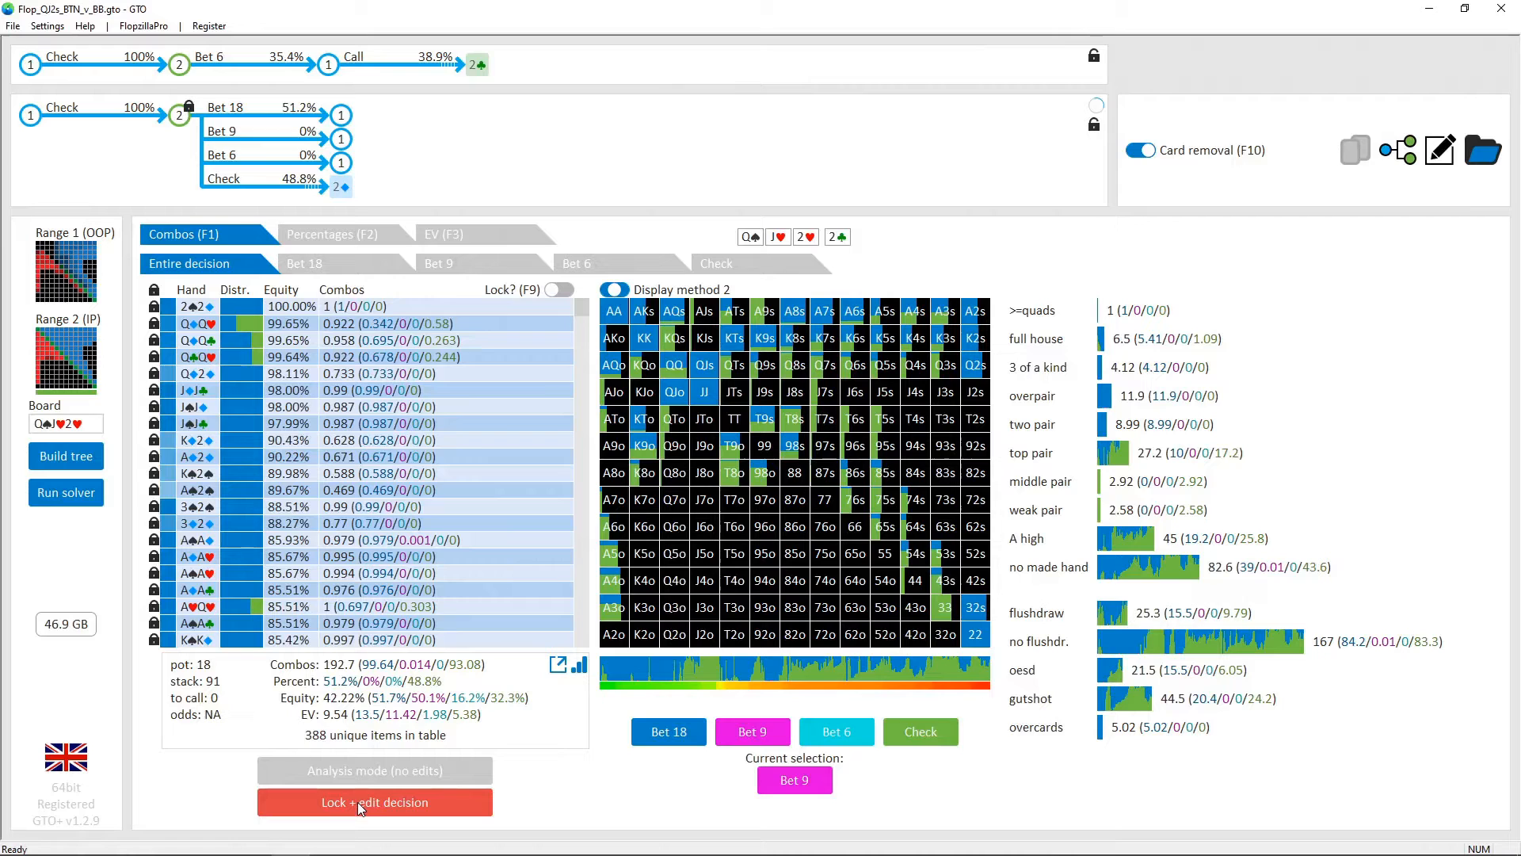
left_click(667, 728)
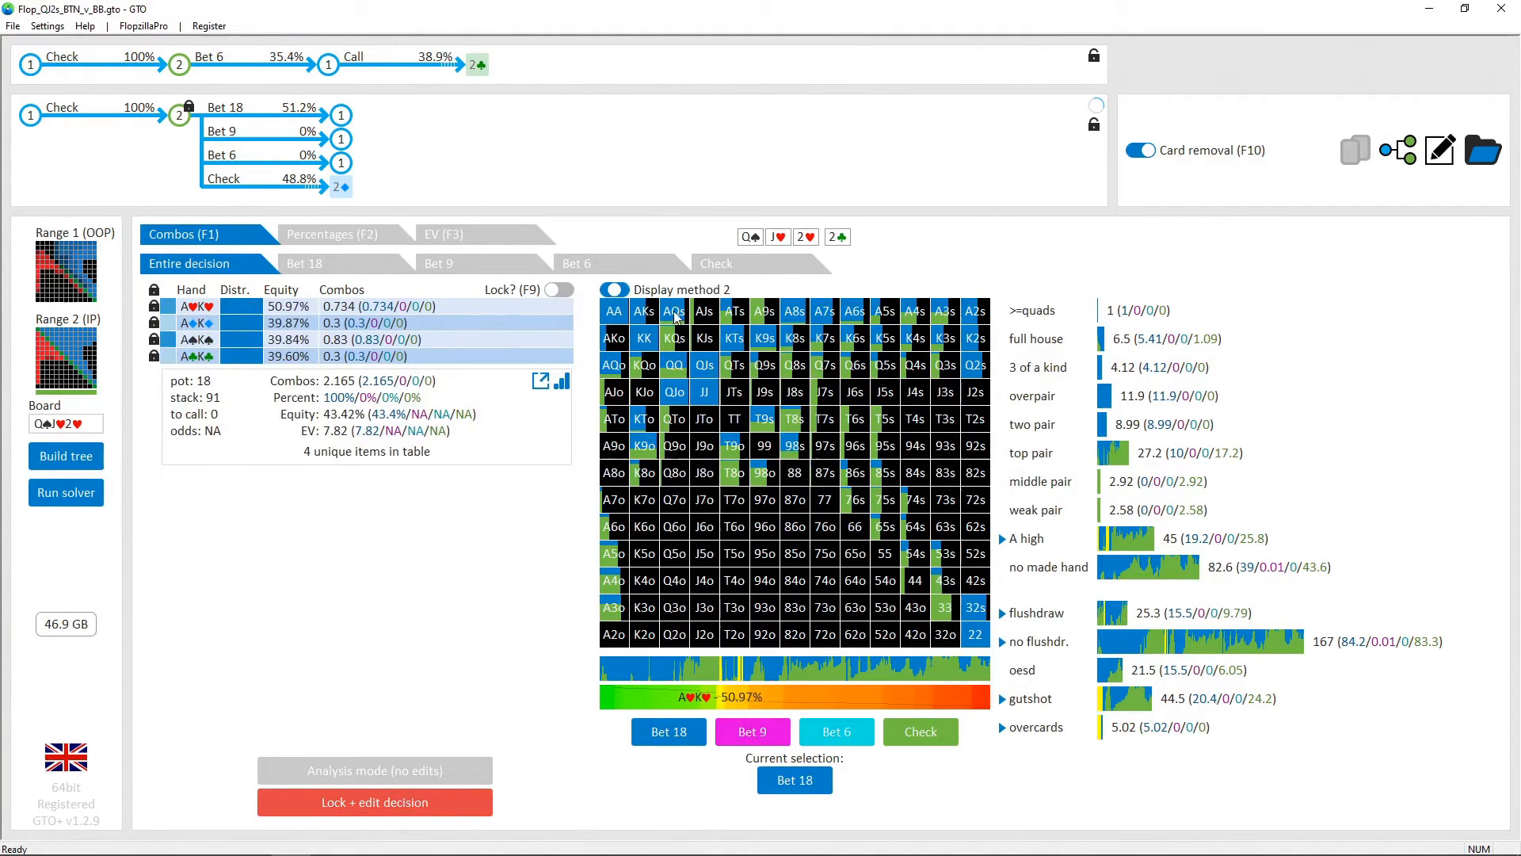
left_click_drag(947, 313, 704, 313)
left_click(612, 367)
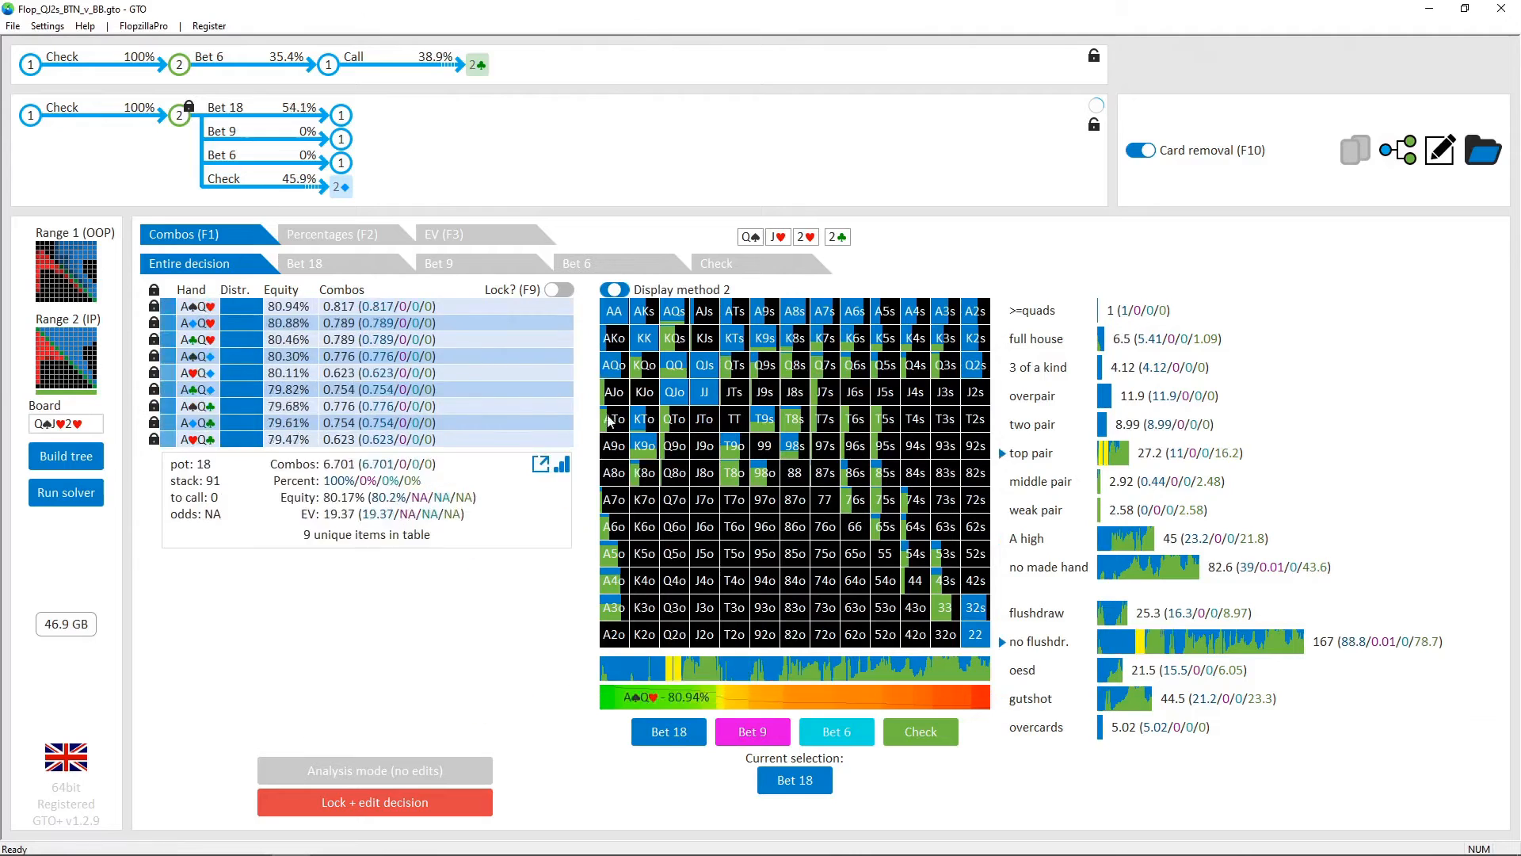
Assign Bet 18 to the ATo–A3o hands, the offsuit kings down to K8o, the suited kings and QTs–Q3s.
left_click_drag(608, 421, 610, 606)
left_click_drag(609, 547, 606, 501)
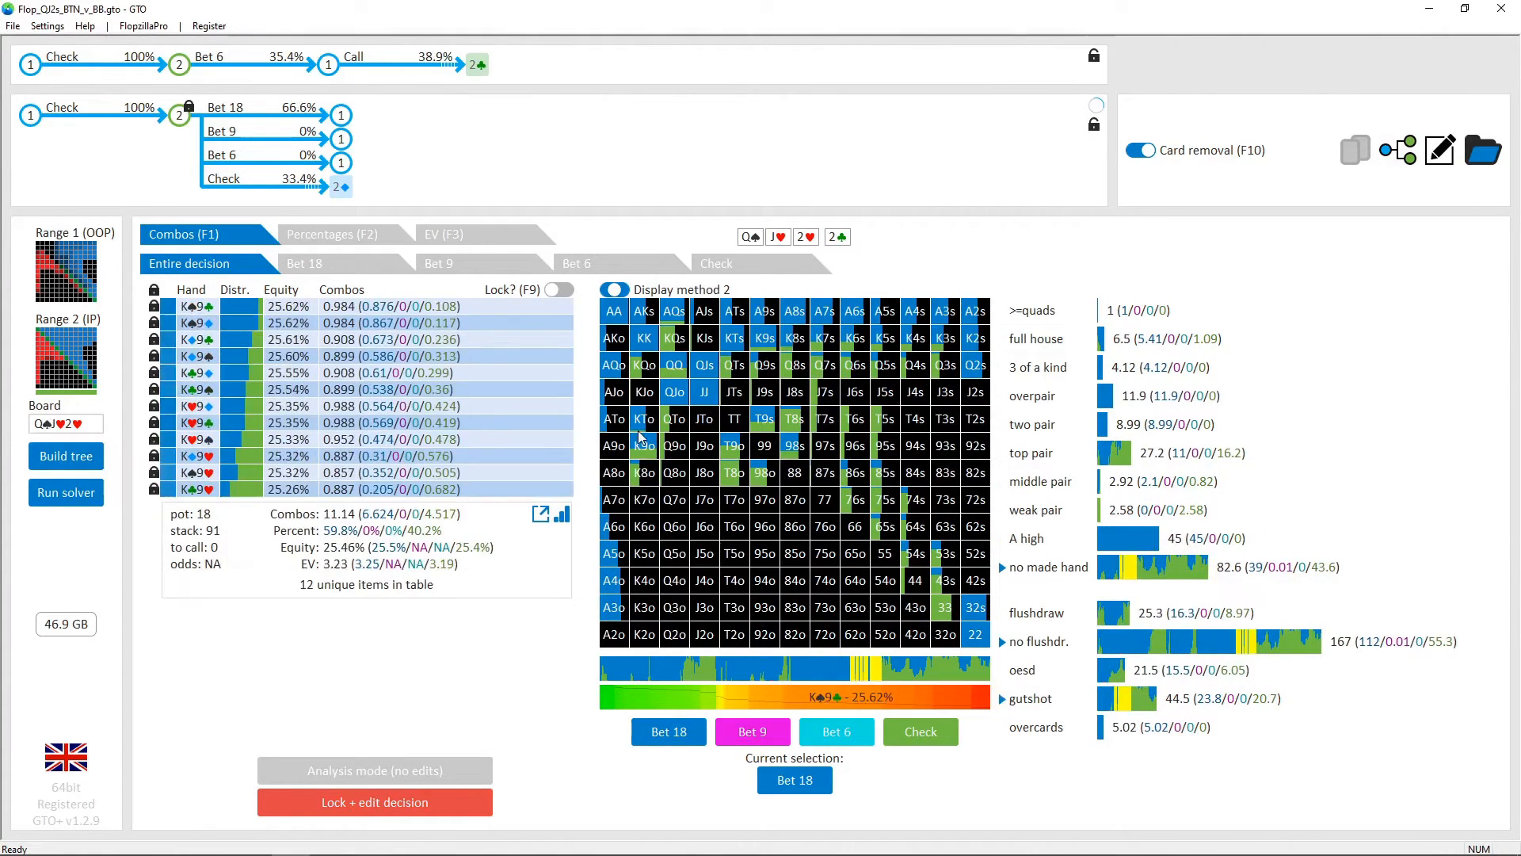
left_click_drag(641, 424, 640, 471)
mouse_move(646, 391)
left_mouse_down()
mouse_move(646, 366)
mouse_move(968, 334)
left_mouse_up()
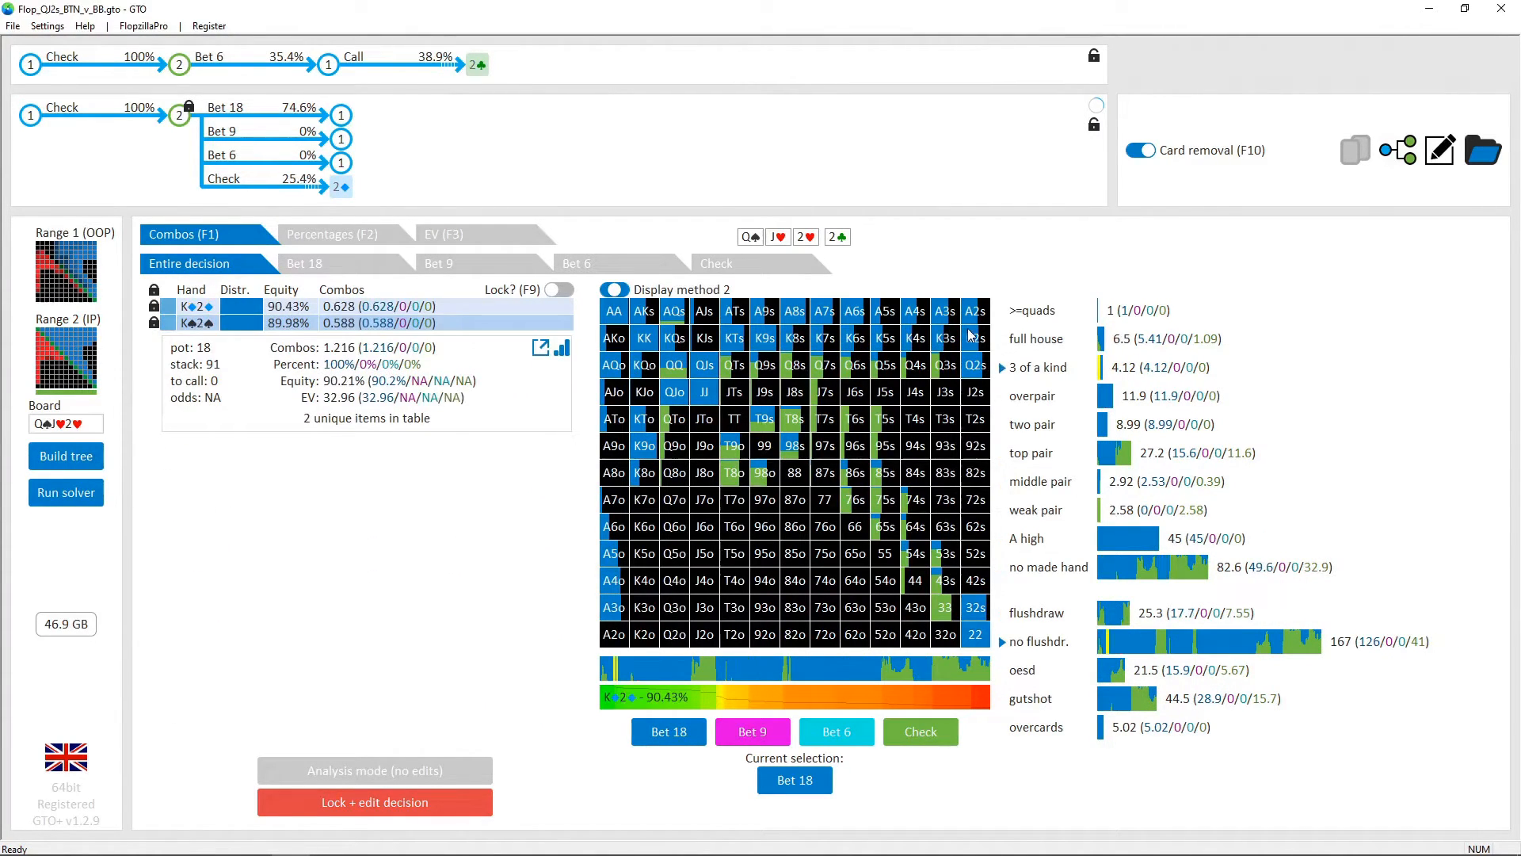
left_click_drag(731, 367, 943, 369)
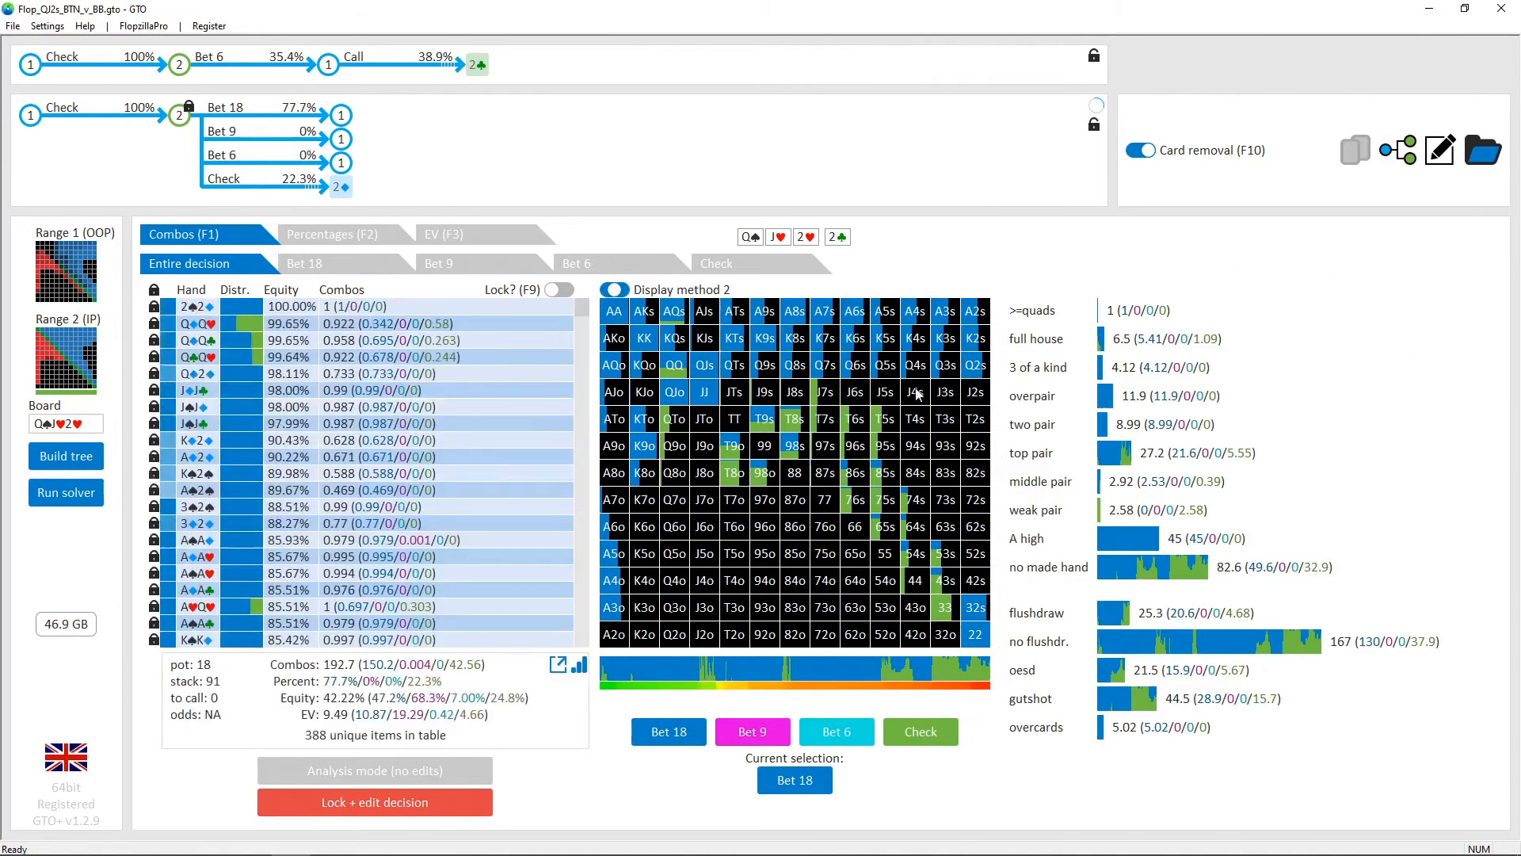
Assign Bet 18 to AQs, QQ and the offsuit queens QJo–Q8o, and view the OOP response to that bet.
left_click_drag(674, 374, 674, 477)
left_click(677, 315)
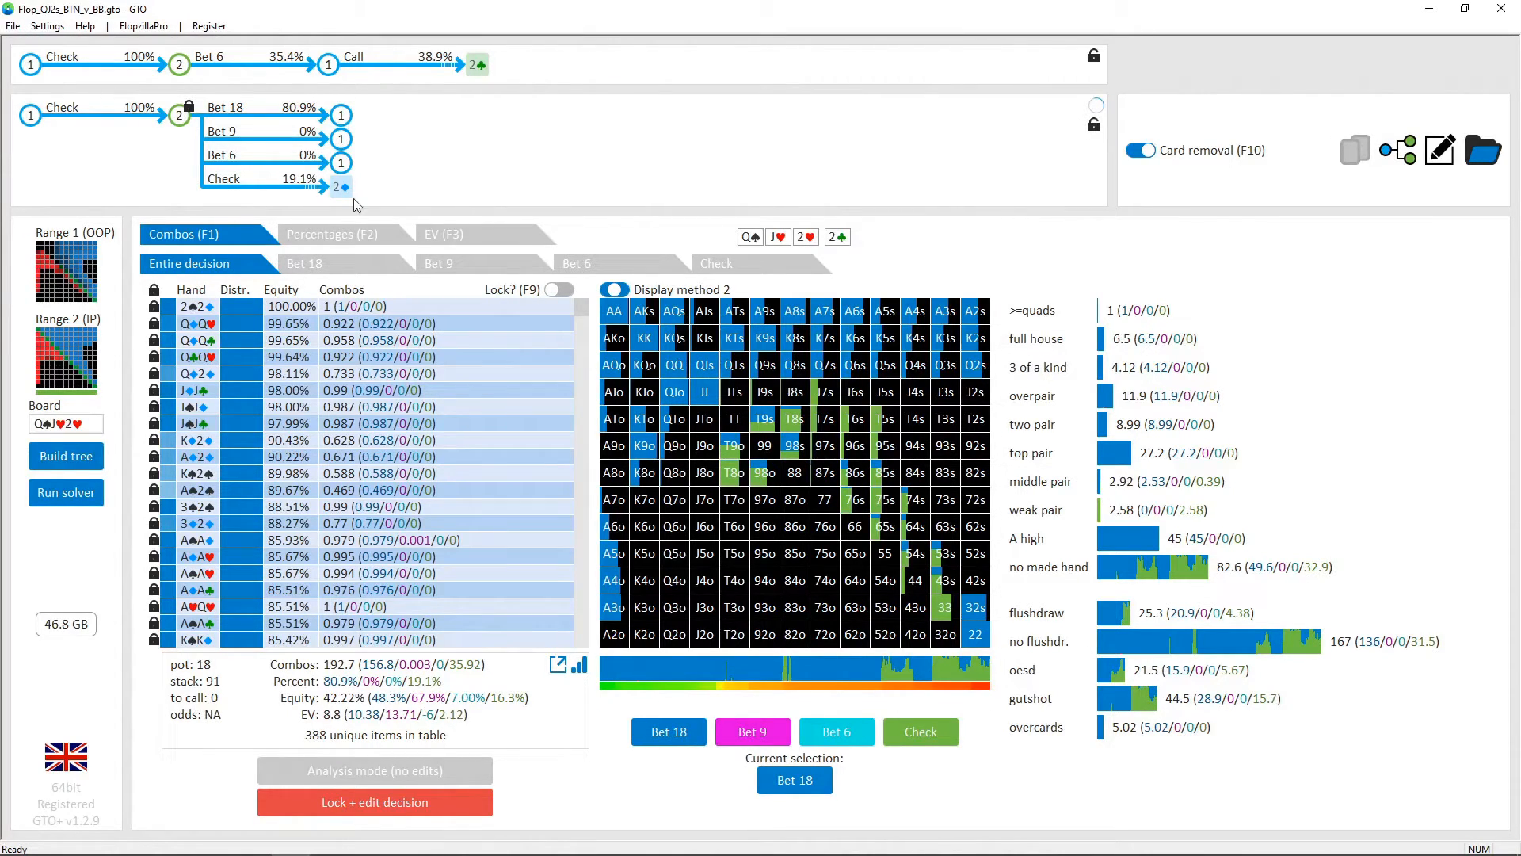
left_click(342, 117)
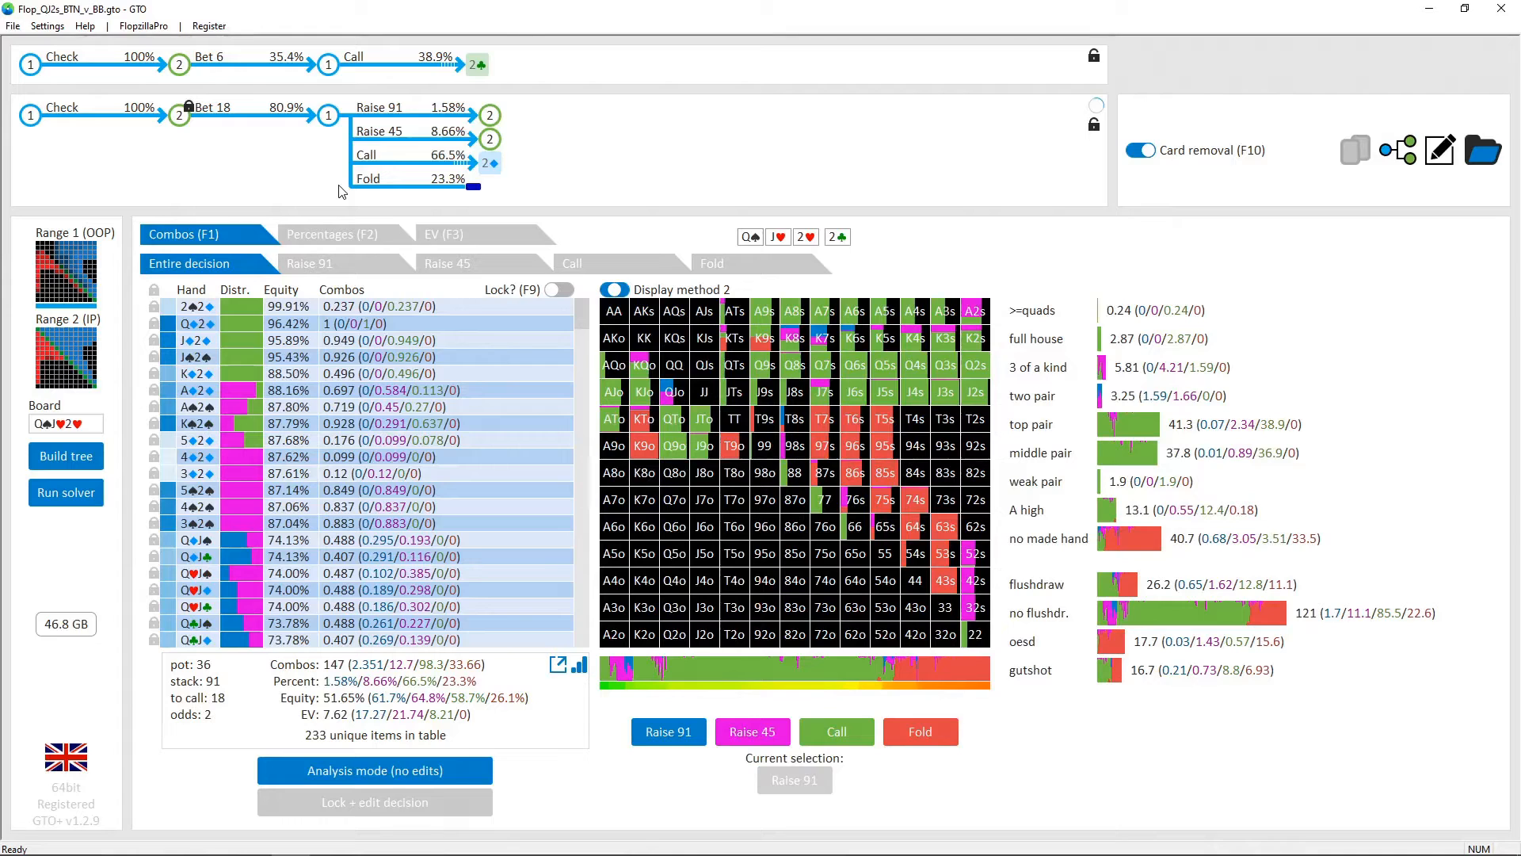
Switch to PioSOLVER and follow the flop bet of 6, the call and the 7♣ turn.
left_click(1428, 8)
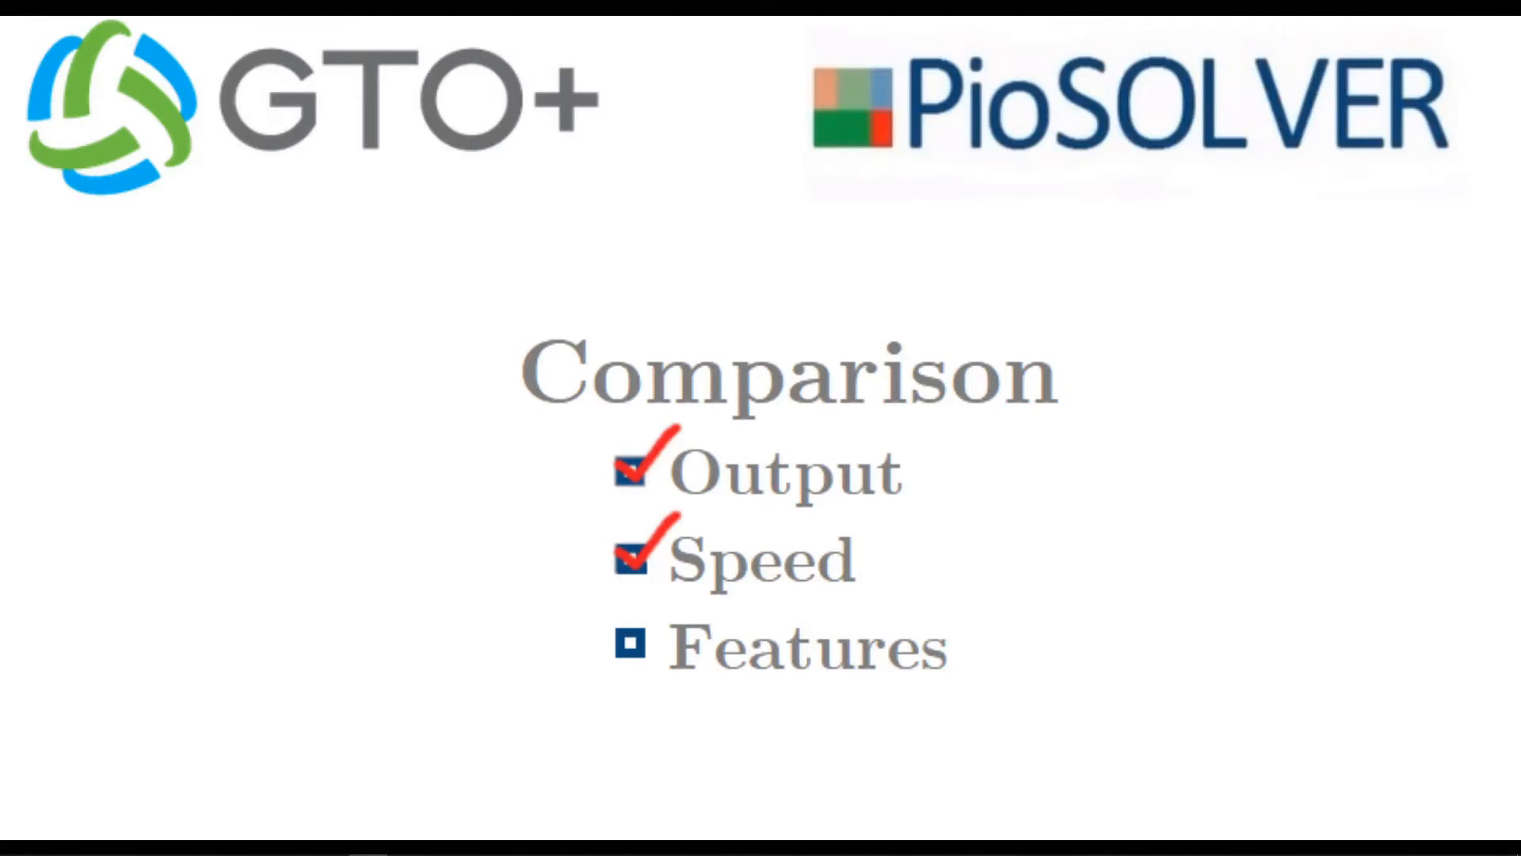
left_click(331, 841)
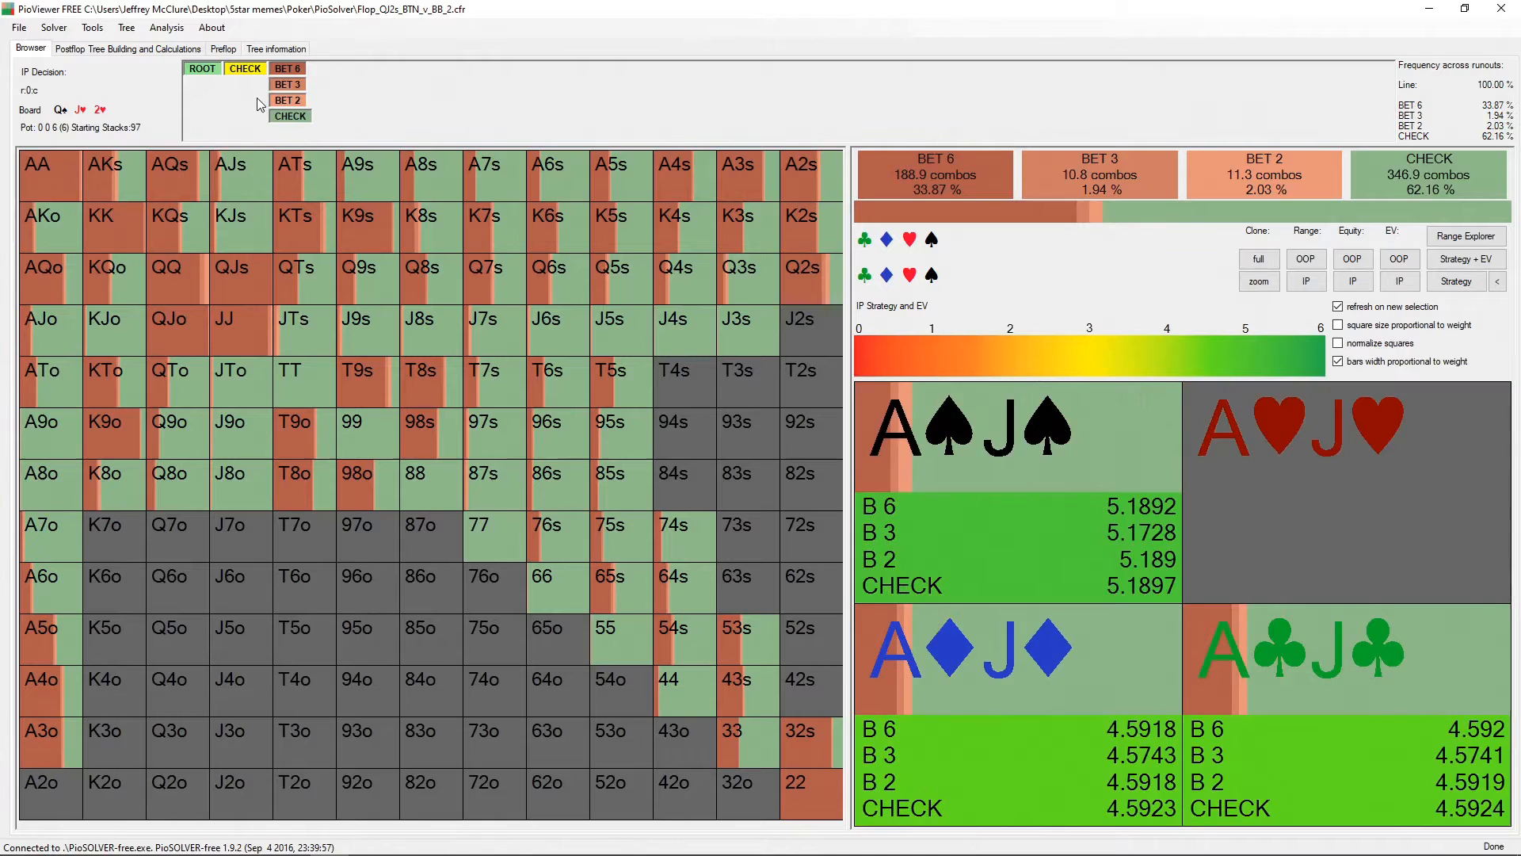
left_click(287, 69)
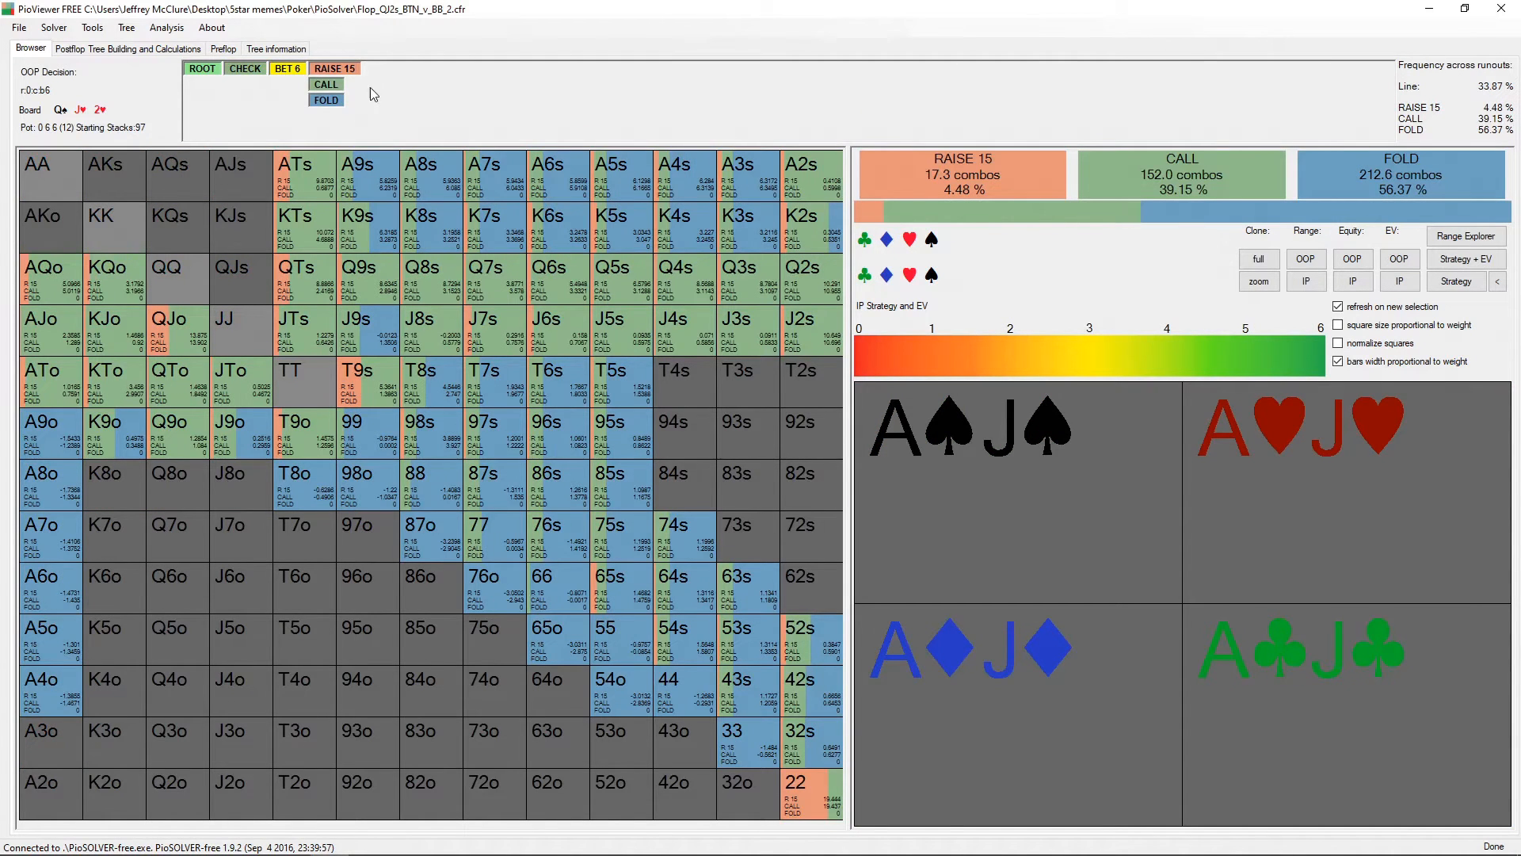
left_click(333, 87)
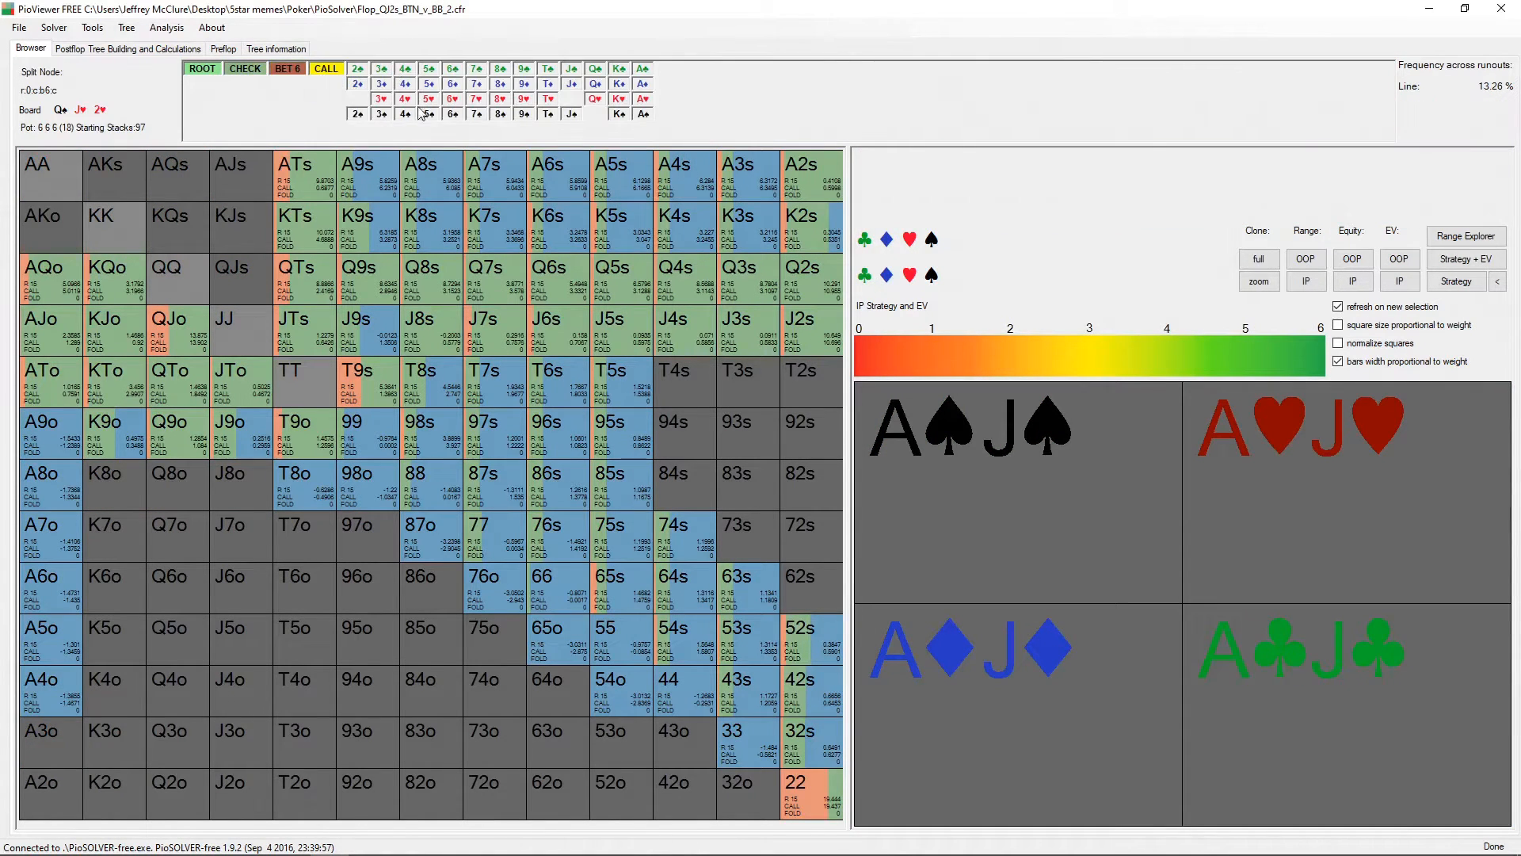
left_click(476, 70)
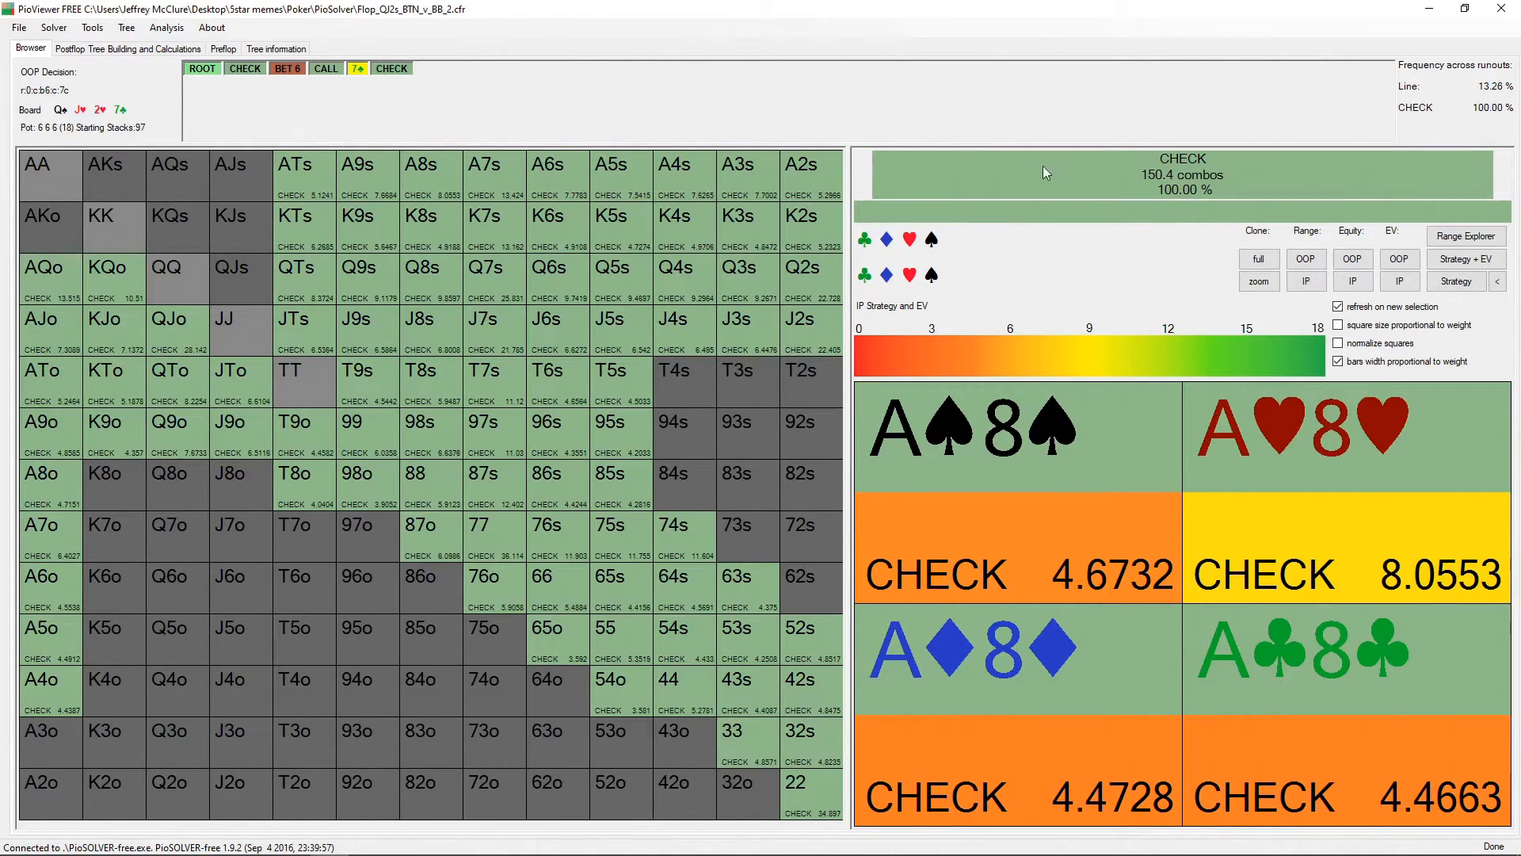
left_click(169, 29)
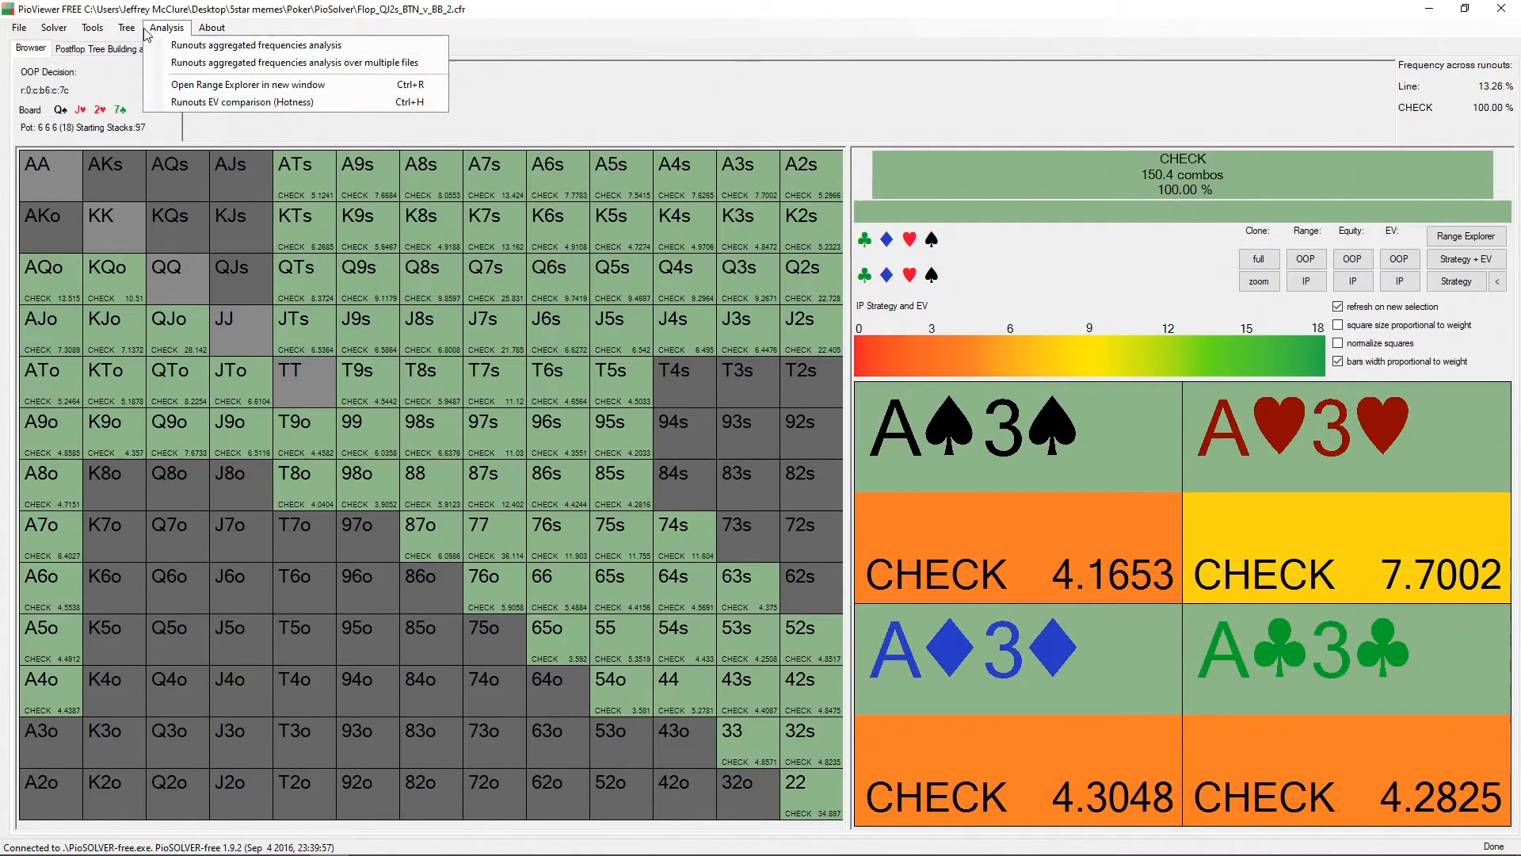
mouse_move(136, 33)
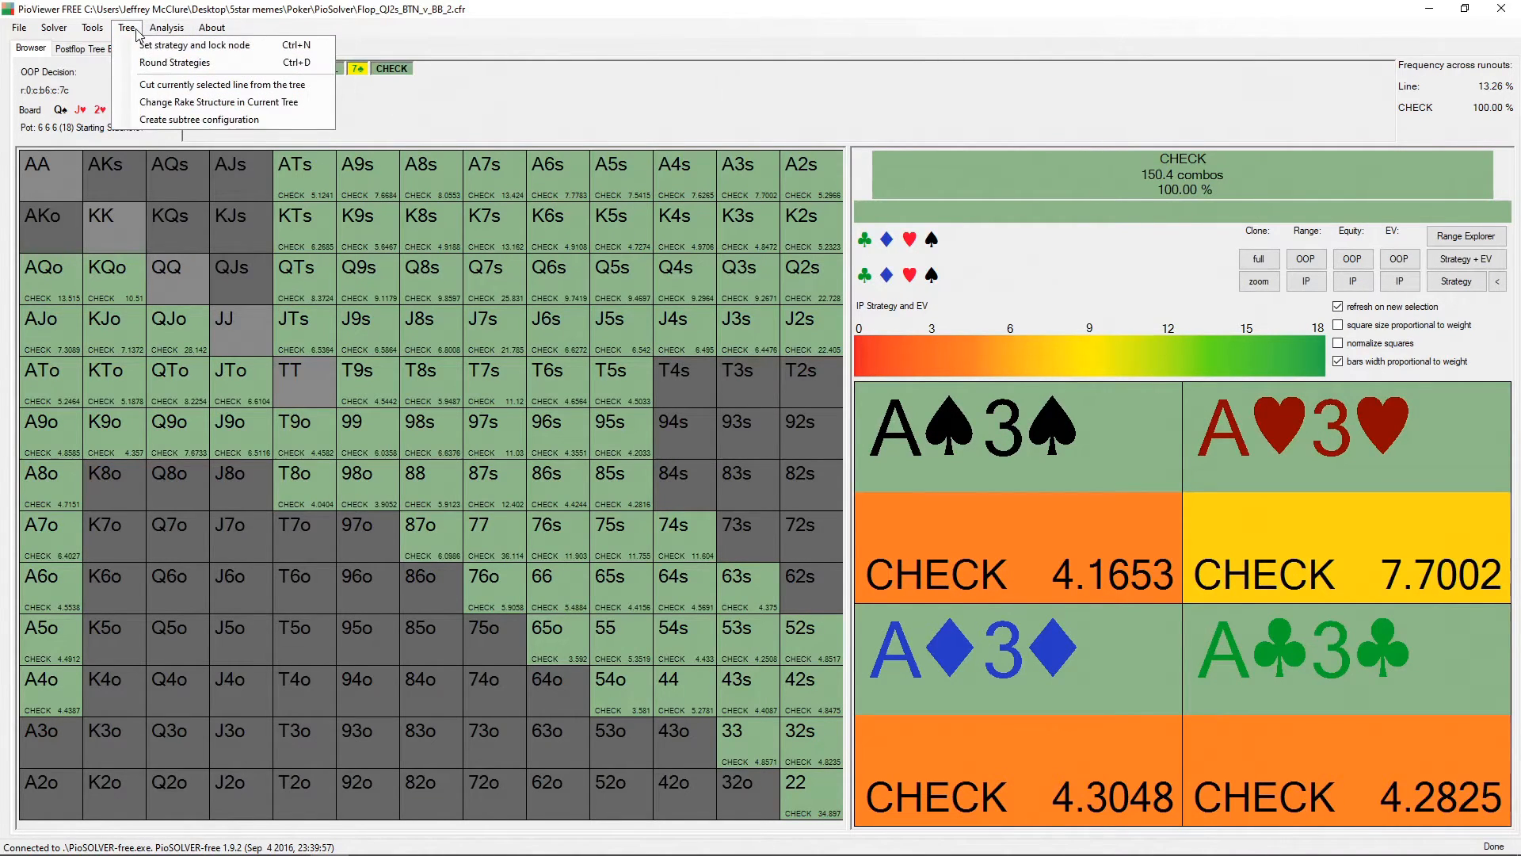
left_click(175, 48)
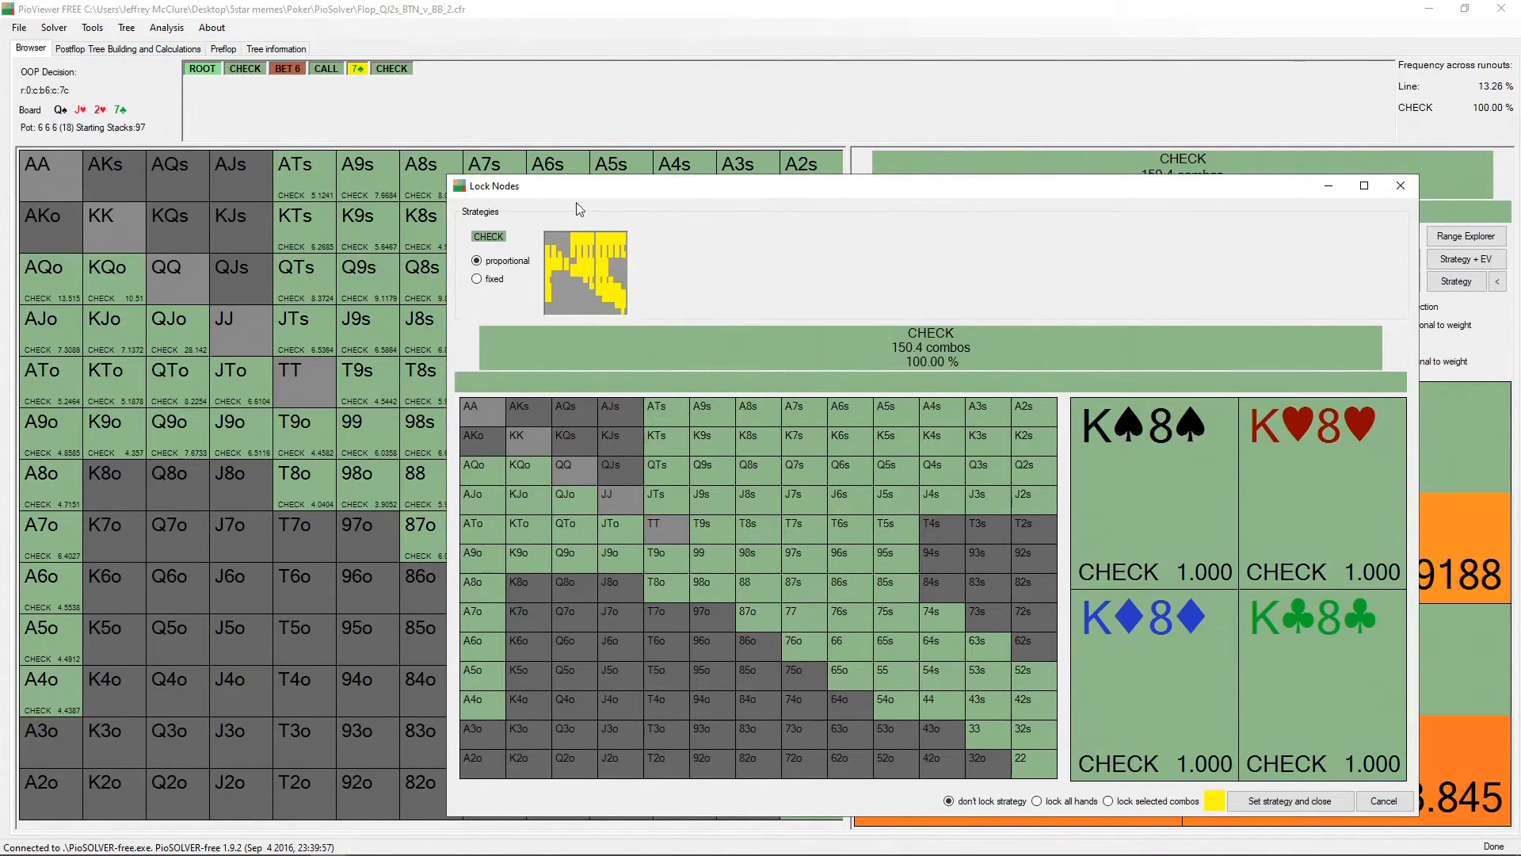
left_click_drag(696, 185, 319, 123)
left_click(1033, 123)
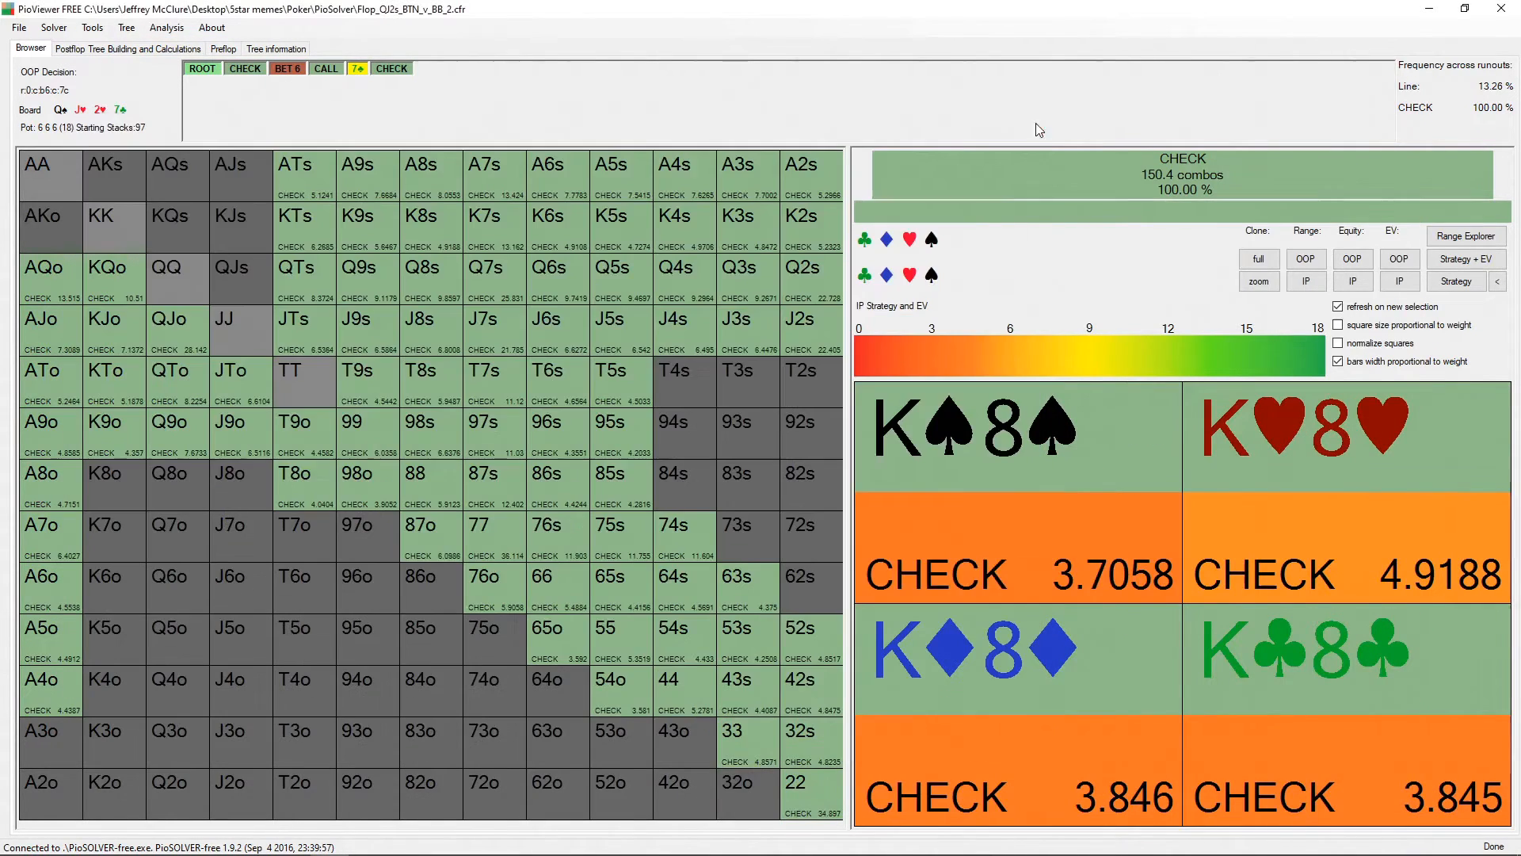
Follow the OOP turn check and open the strategy and node locking settings for the IP turn decision.
left_click(399, 71)
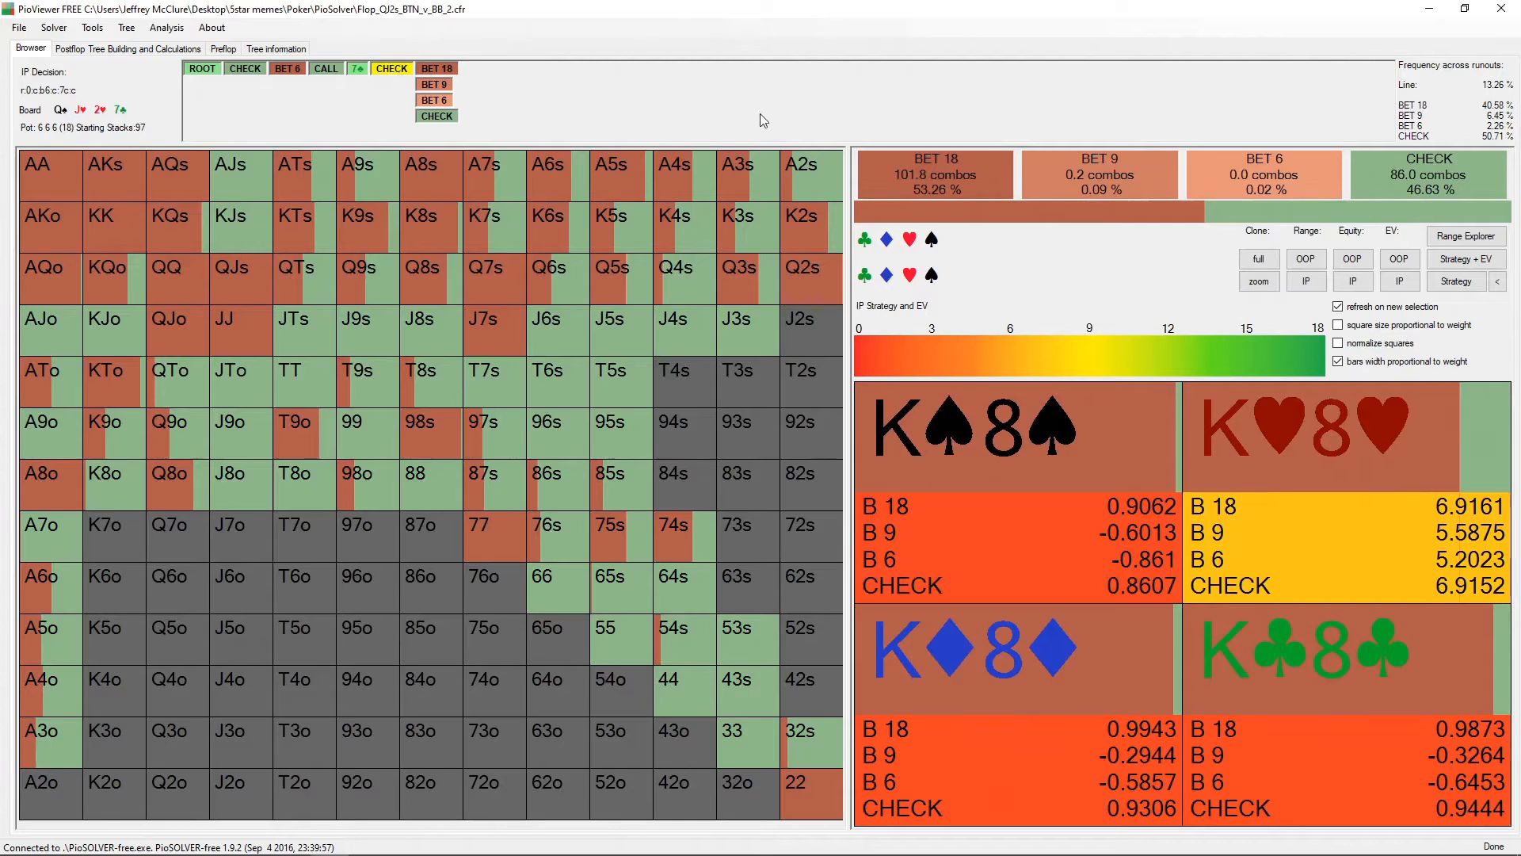
left_click(162, 30)
left_click(163, 30)
left_click(127, 28)
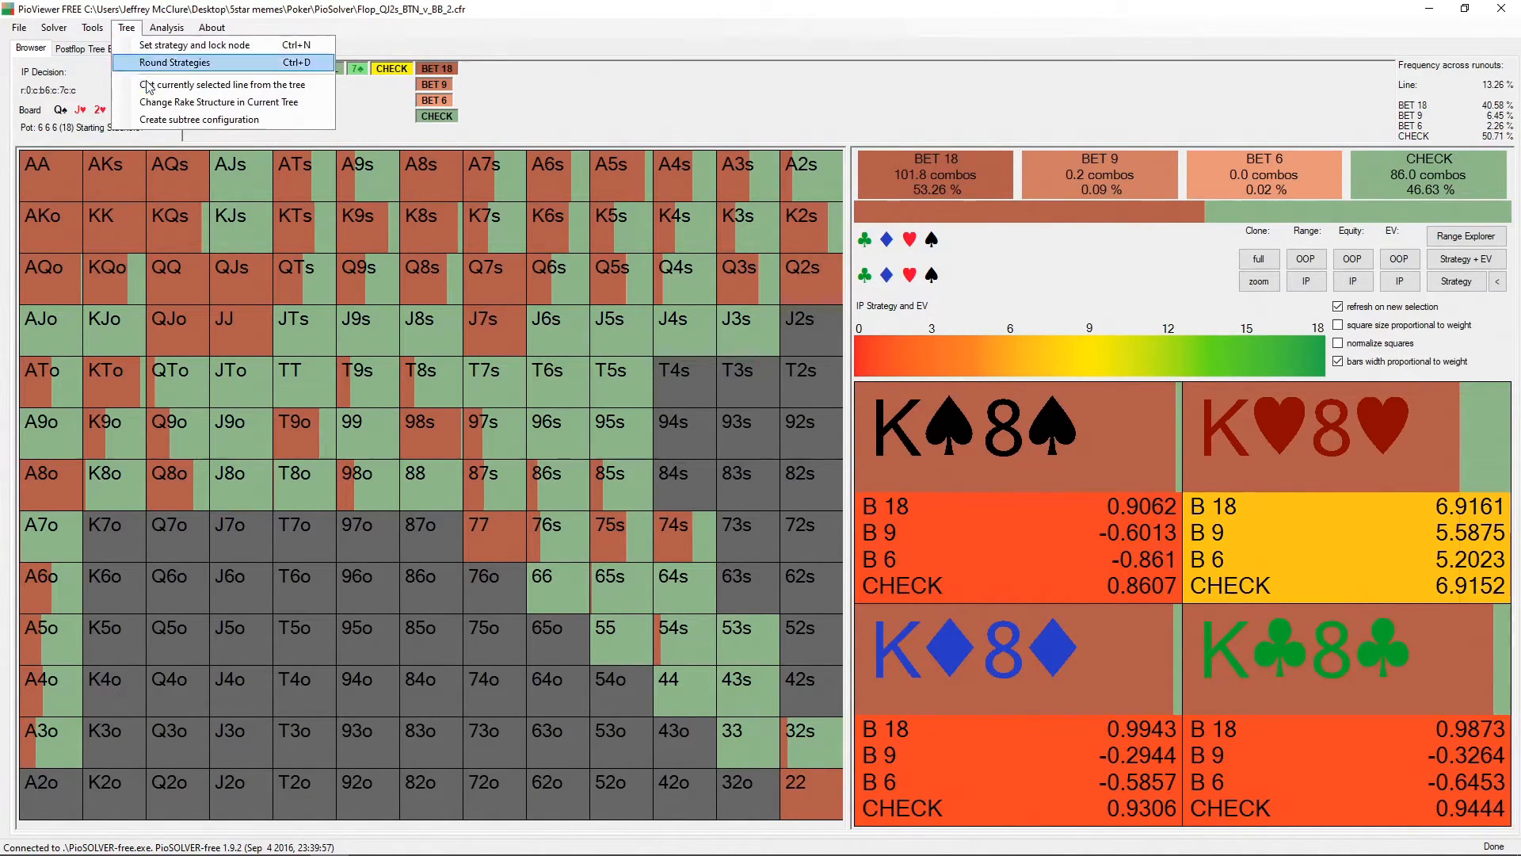
left_click(178, 68)
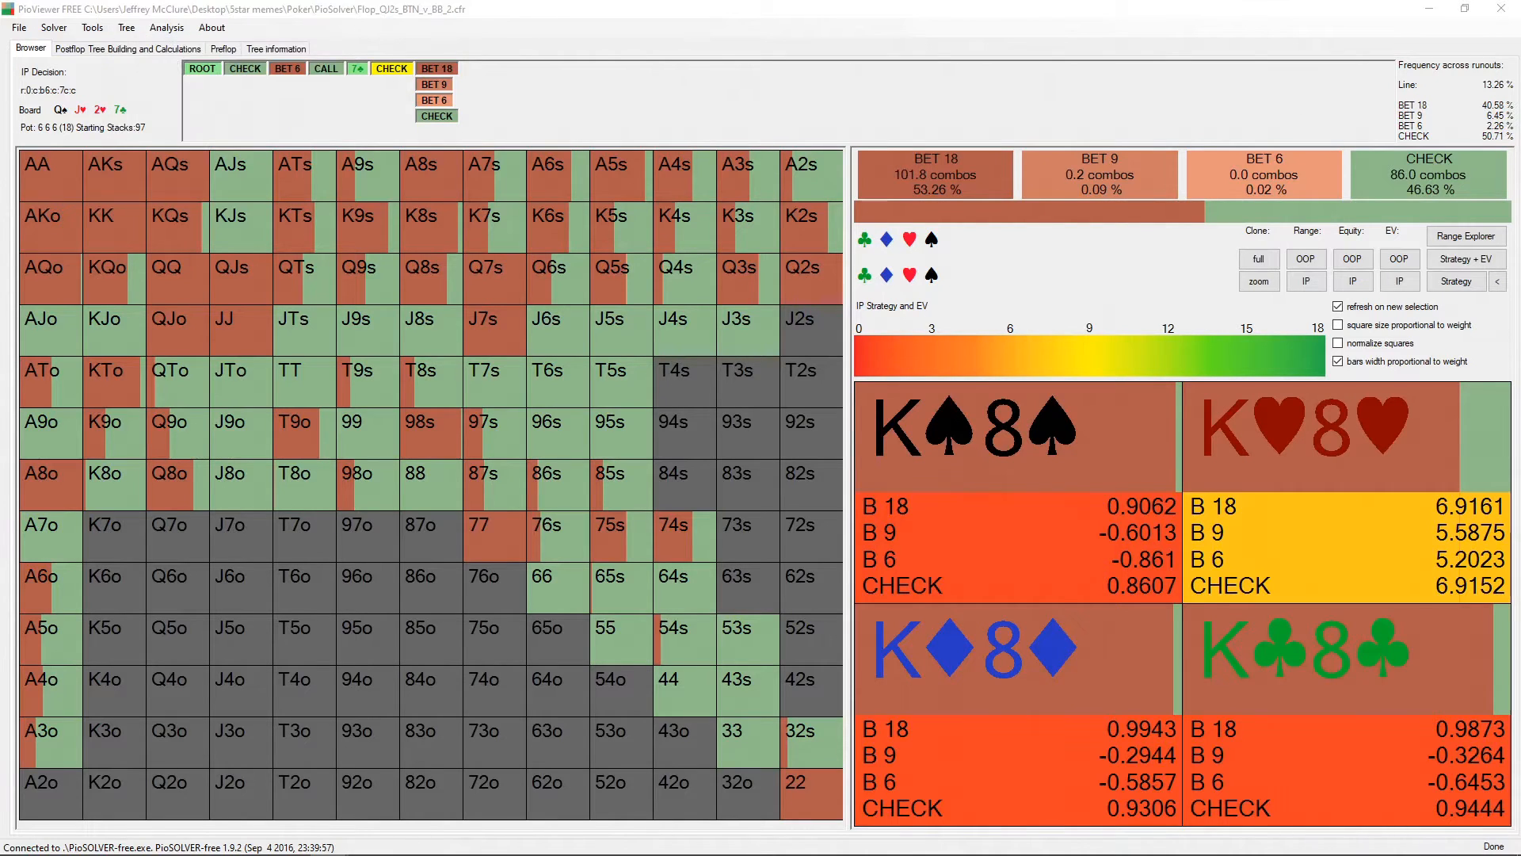
left_click(127, 28)
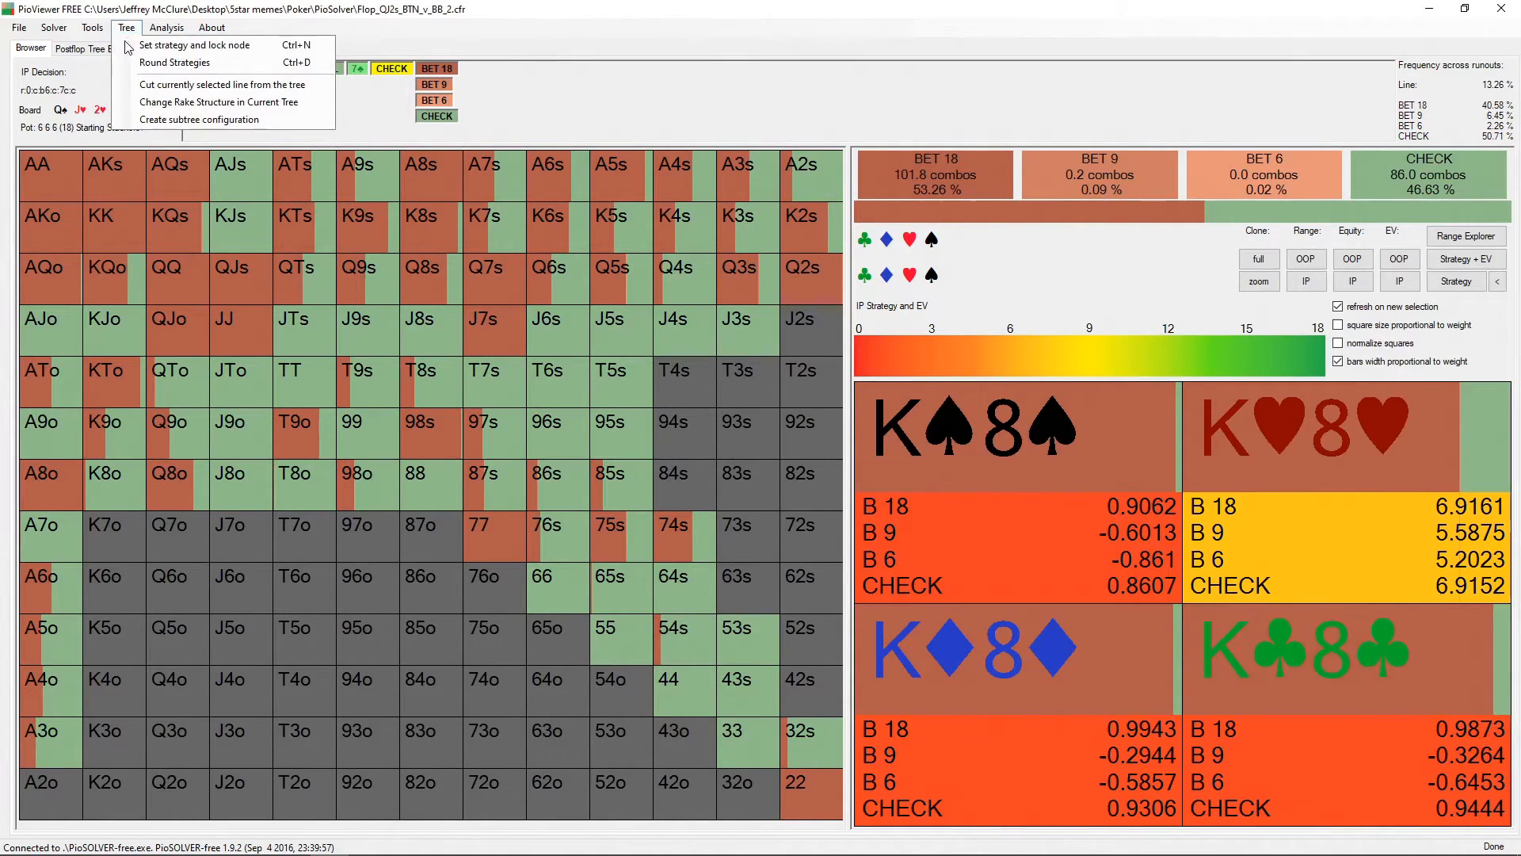
left_click(131, 46)
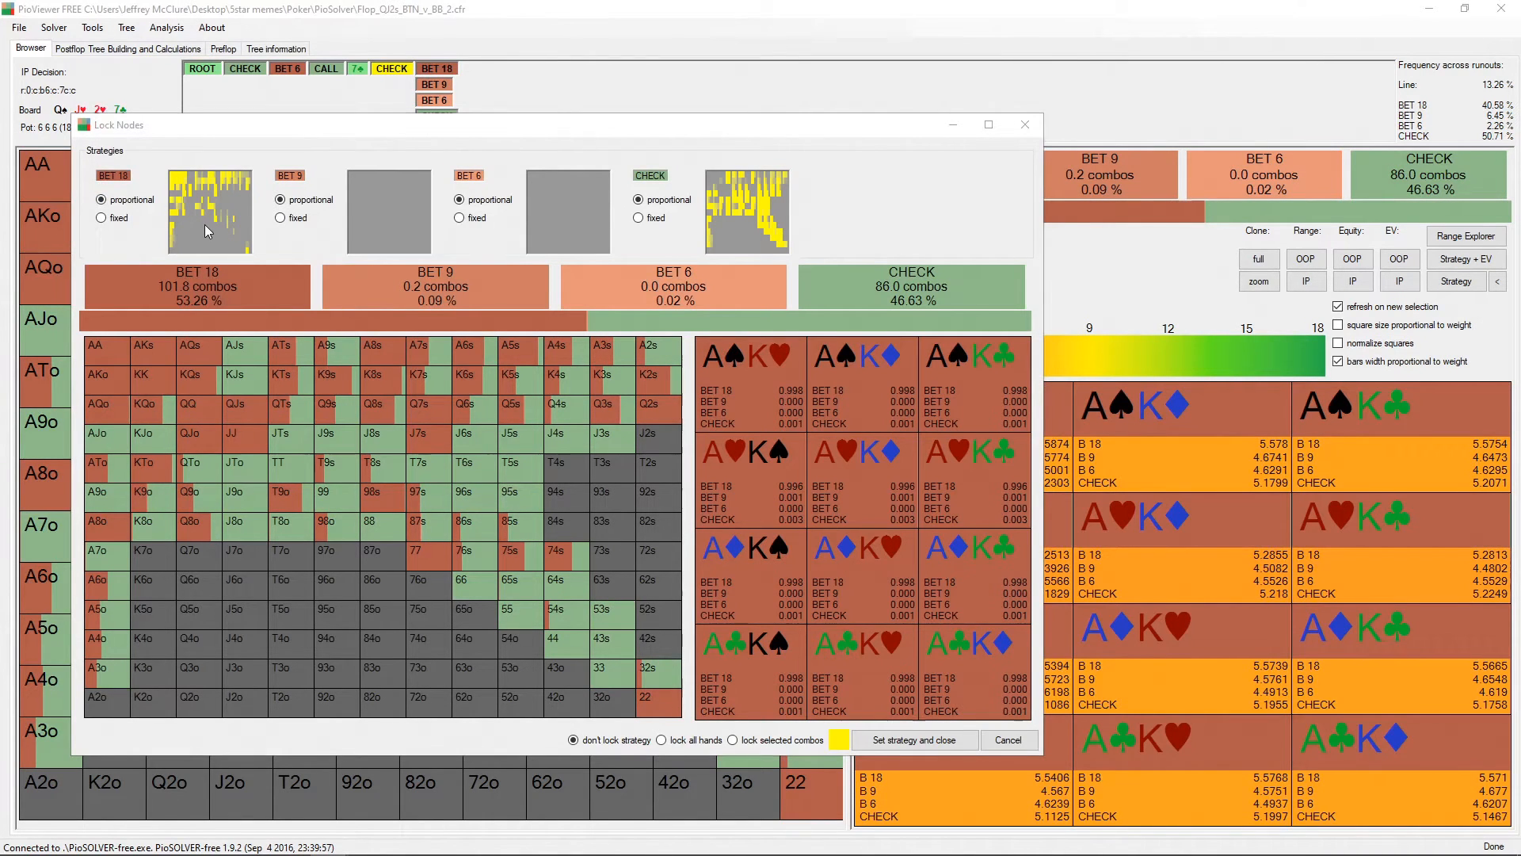
Edit the BET 18 range, giving full weight to AA, AKo–A3o and the suited aces down to A4s.
left_click_drag(1520, 151, 659, 121)
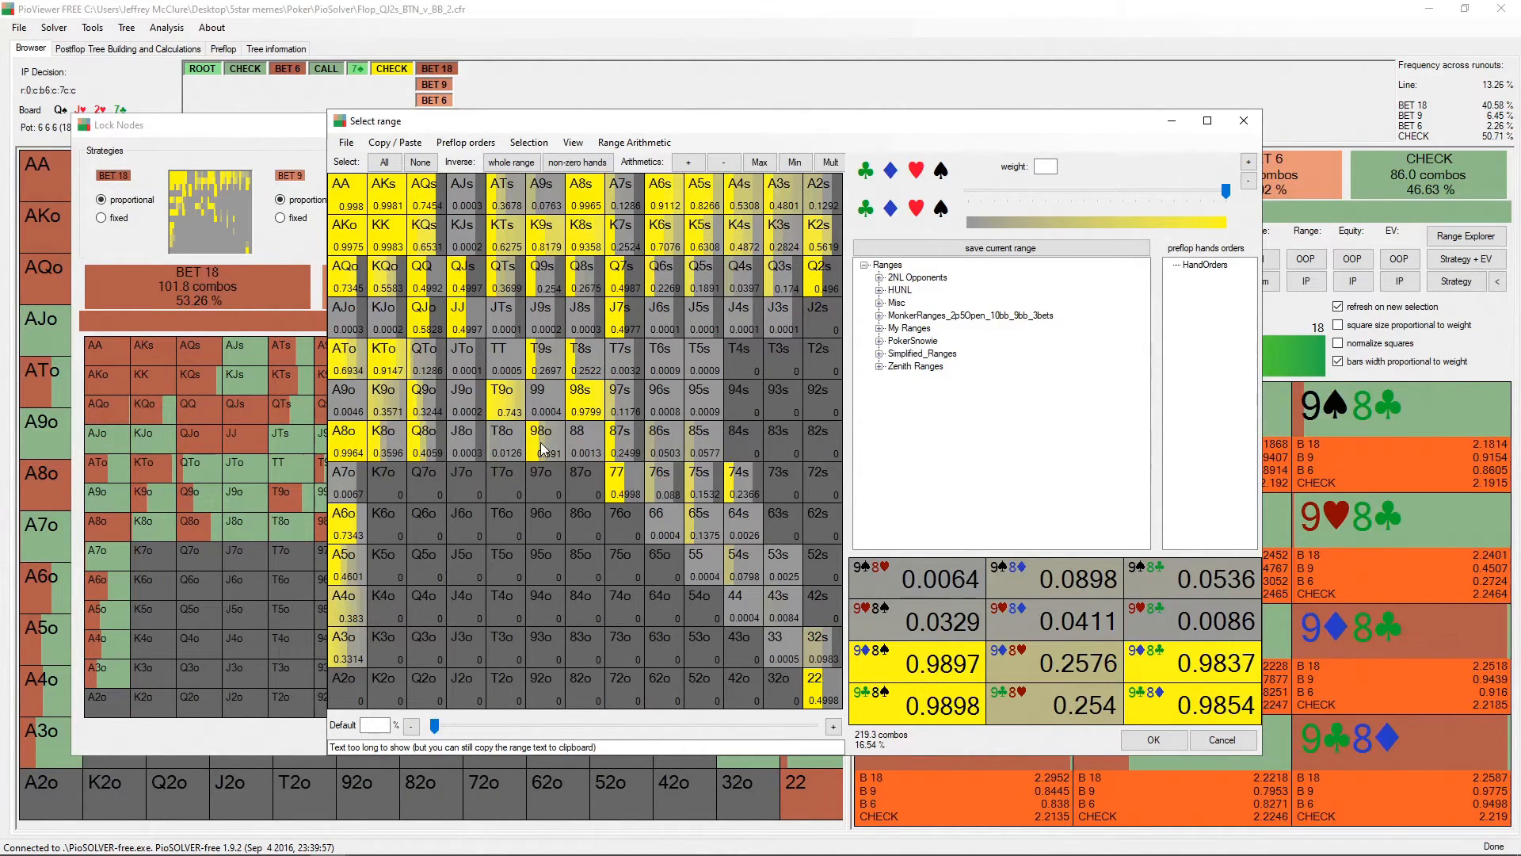
left_click(341, 295)
left_click_drag(335, 585, 344, 648)
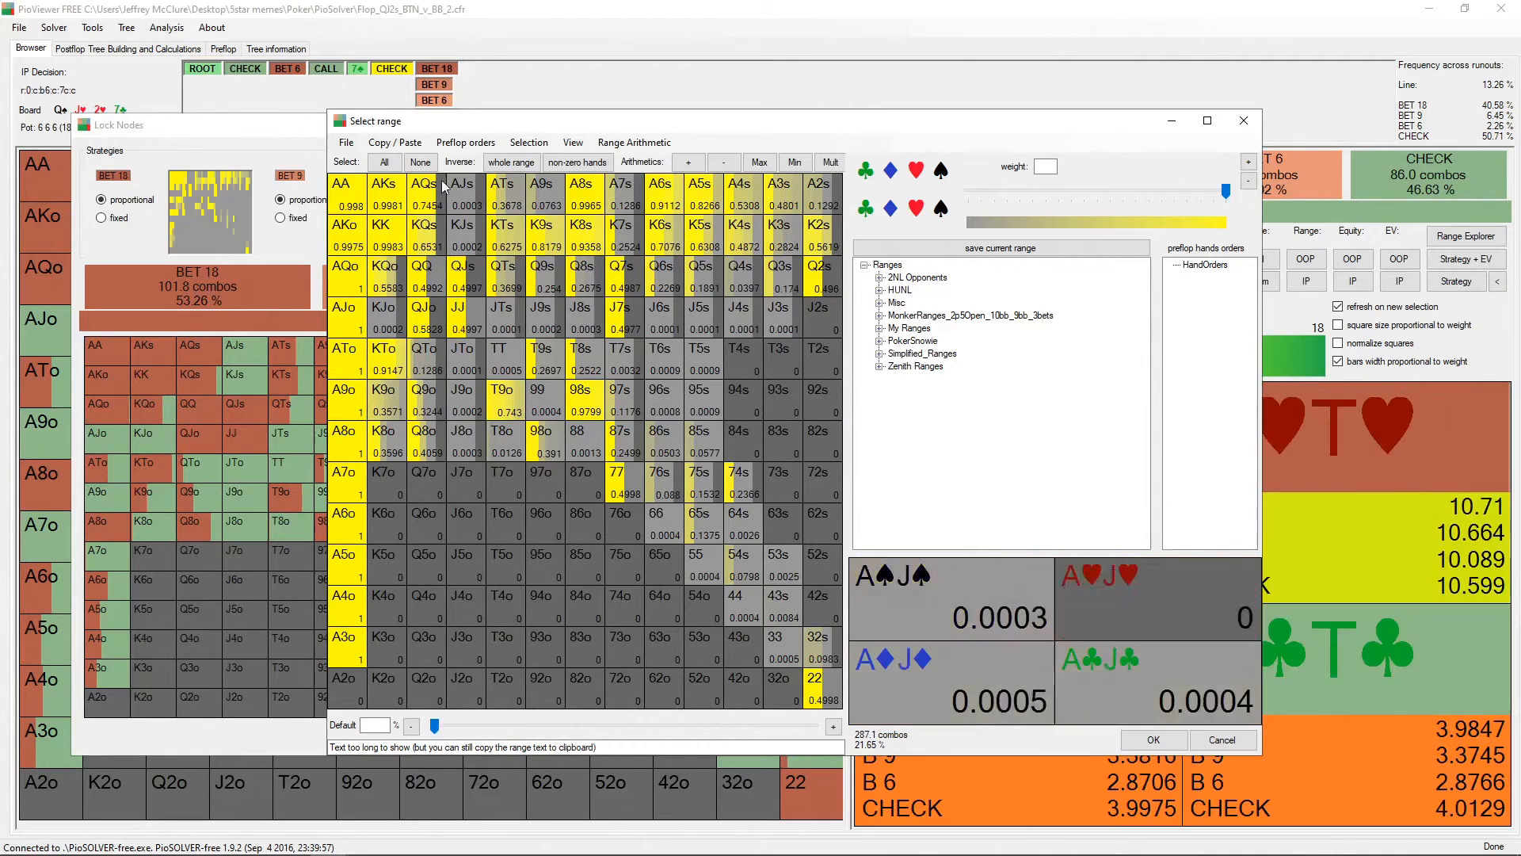
left_click_drag(387, 196, 821, 228)
left_click_drag(357, 208, 354, 232)
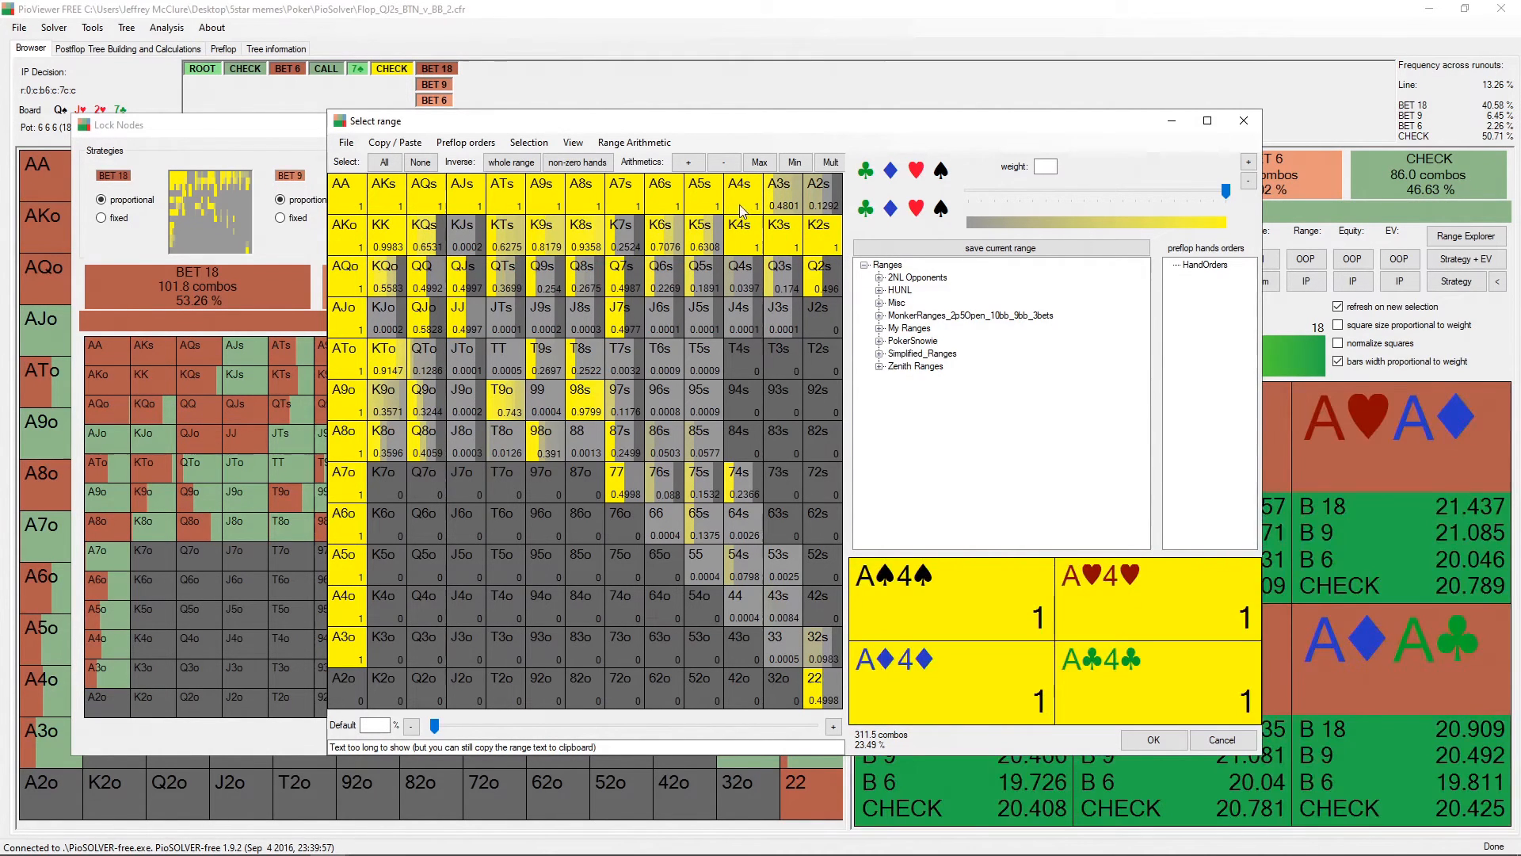
Give full BET 18 weight to A3s–A2s, KK, the suited kings, KQo–K8o, QQ and the suited queens, and accept the range.
left_click_drag(741, 198, 819, 198)
mouse_move(727, 246)
left_mouse_down()
mouse_move(388, 238)
mouse_move(387, 440)
left_mouse_up()
left_click_drag(426, 277, 819, 277)
left_click_drag(409, 243, 741, 238)
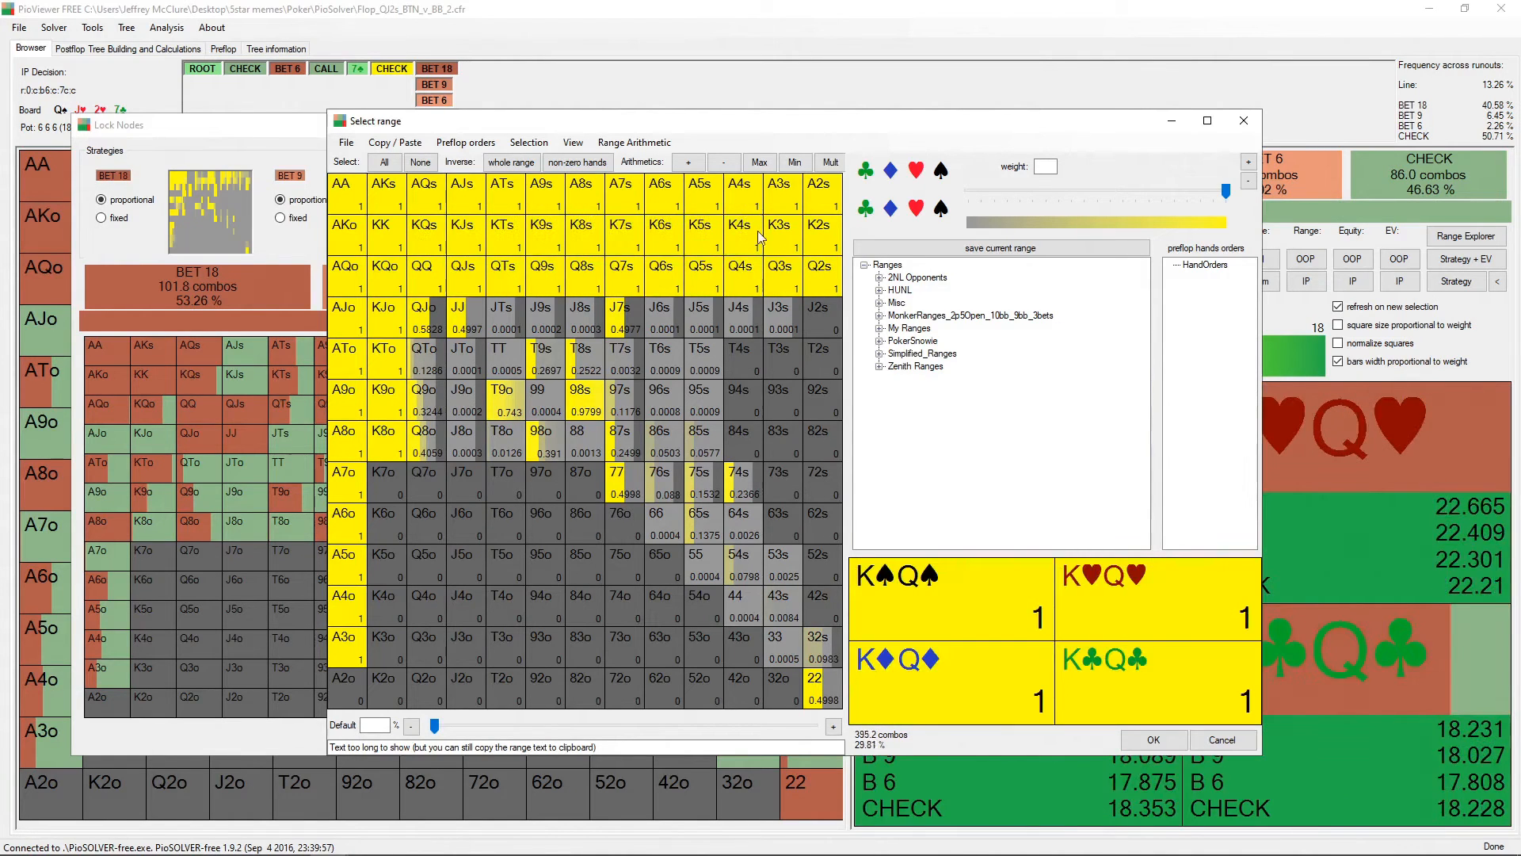
left_click(1154, 739)
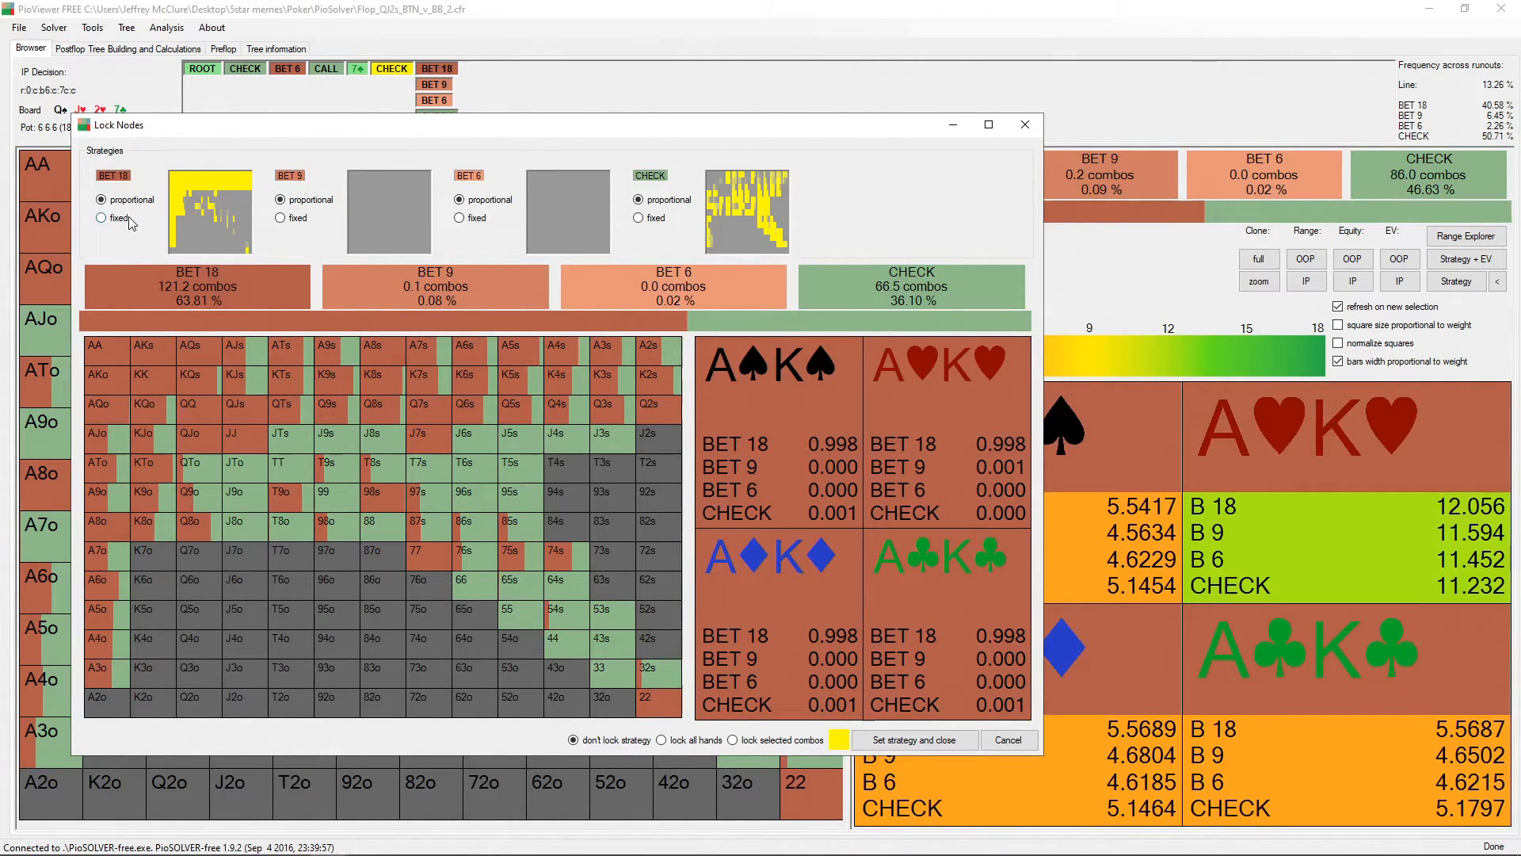
Set the CHECK weight to 0 for the ace, king and queen hands, including QJo–Q8o, and apply the strategy to the node.
left_click(726, 209)
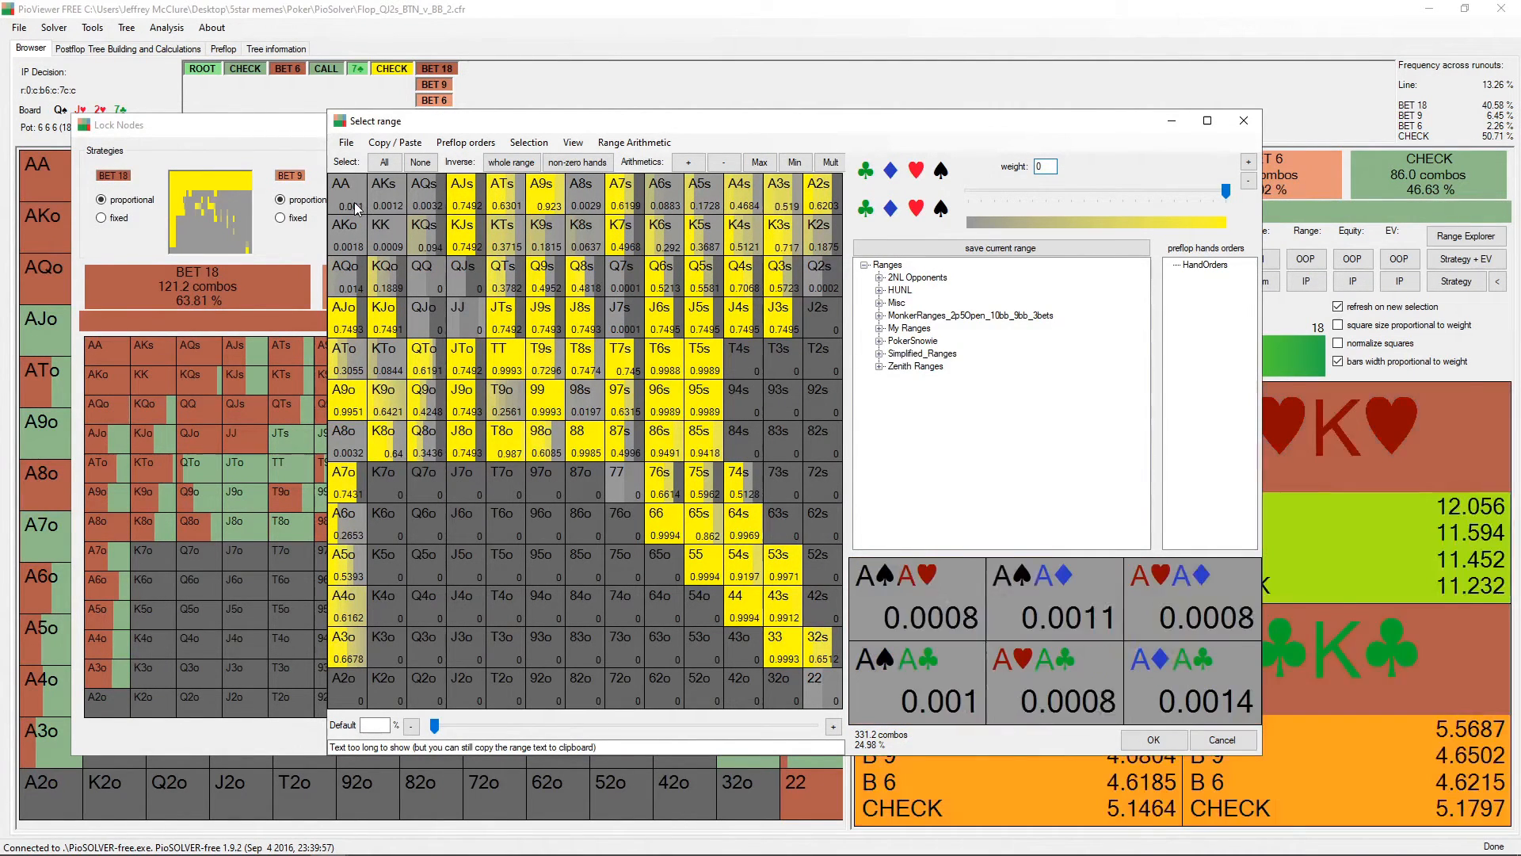
left_click_drag(354, 192, 349, 658)
mouse_move(393, 454)
left_mouse_down()
mouse_move(370, 203)
mouse_move(824, 207)
mouse_move(424, 238)
mouse_move(416, 316)
mouse_move(781, 275)
left_mouse_up()
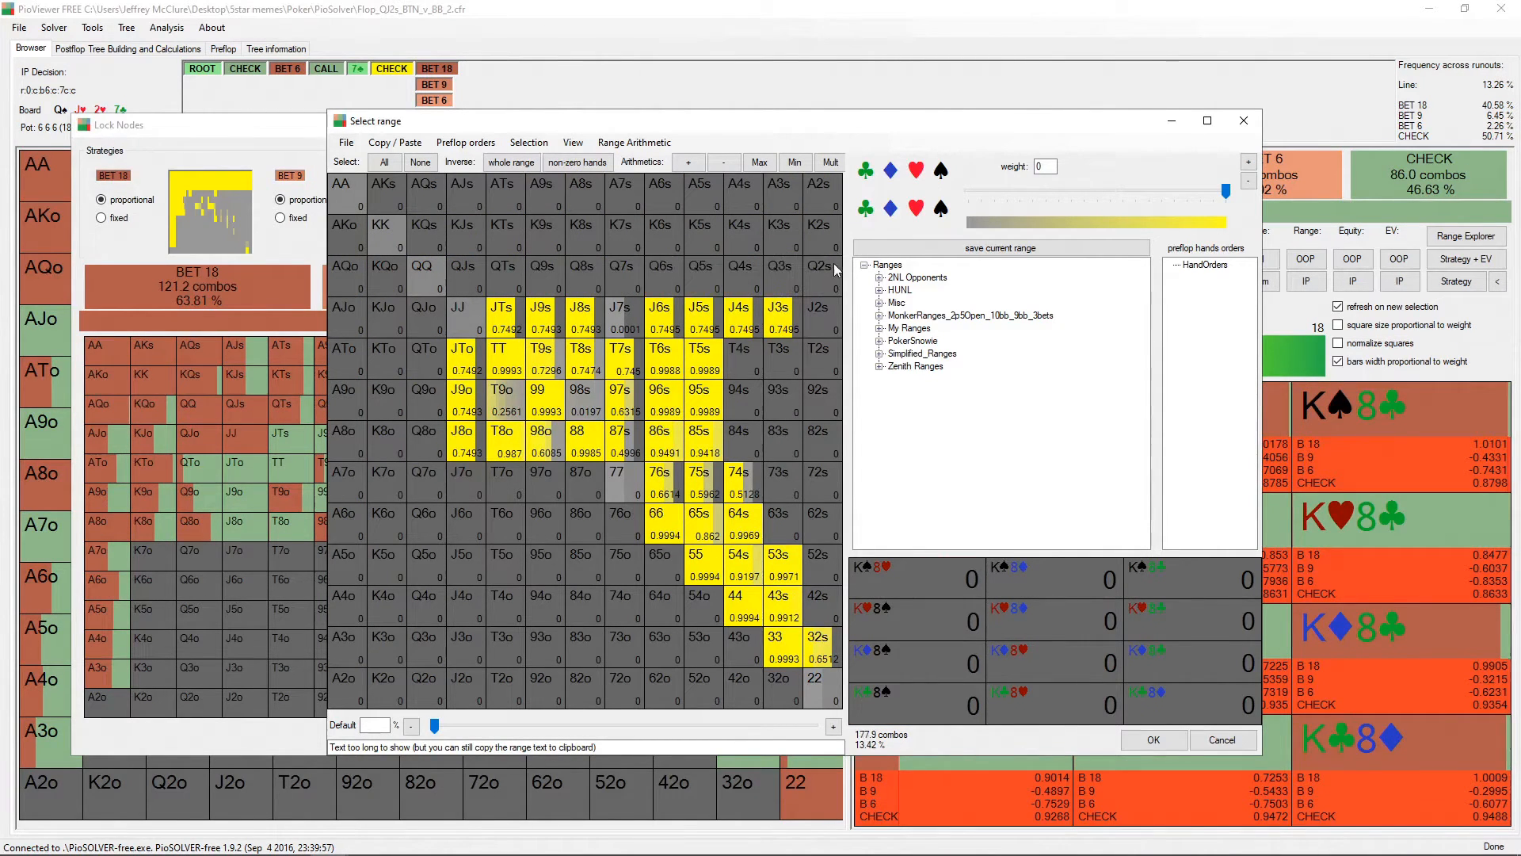
left_click(1154, 739)
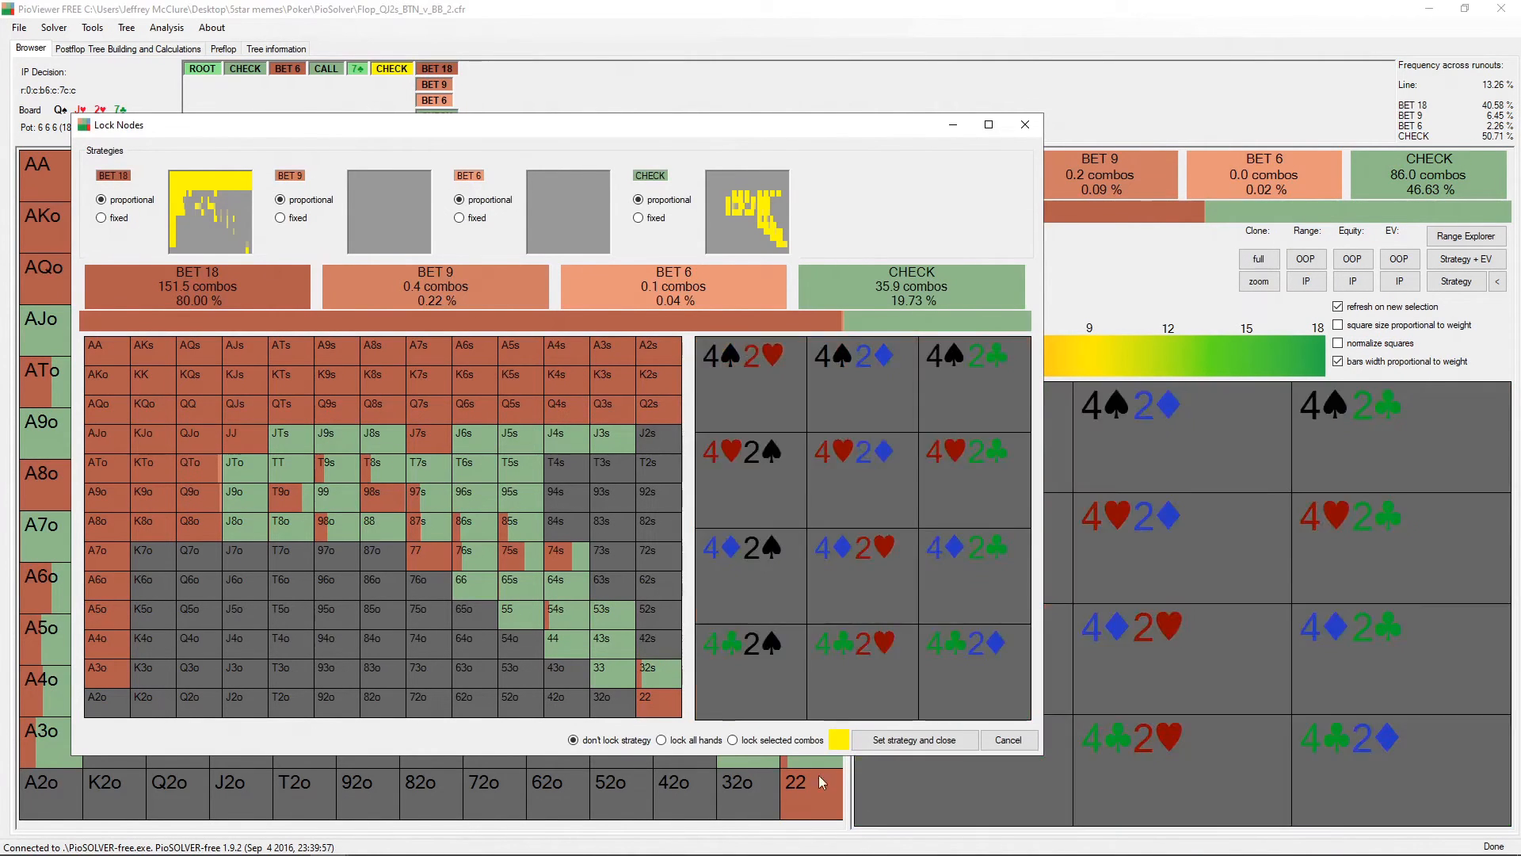
left_click(931, 741)
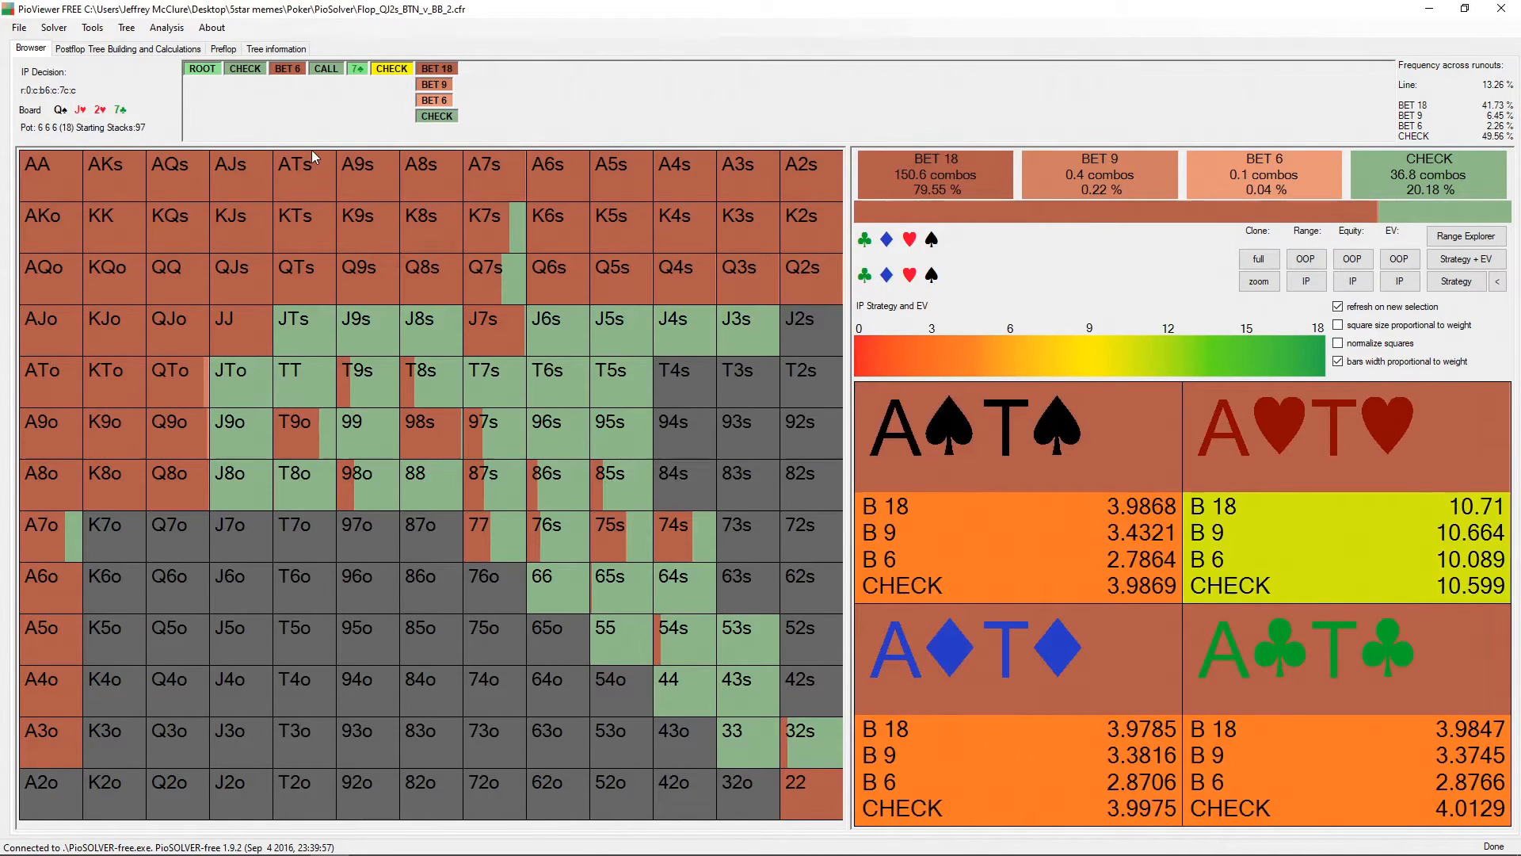
Create a subtree configuration from the IP turn decision, review its OOP starting range and close the range without changes.
left_click(130, 30)
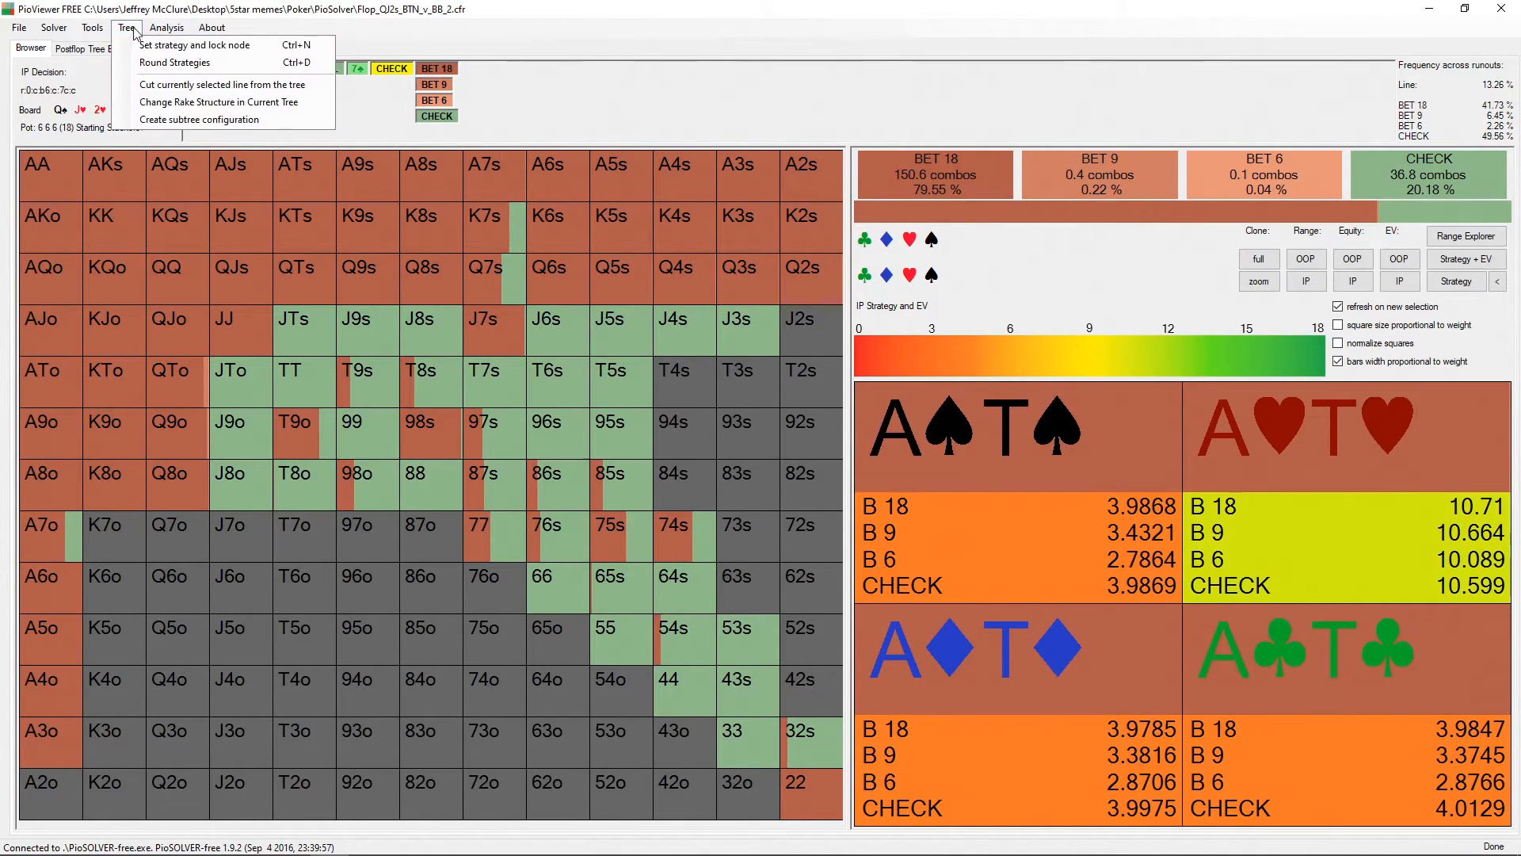
left_click(181, 120)
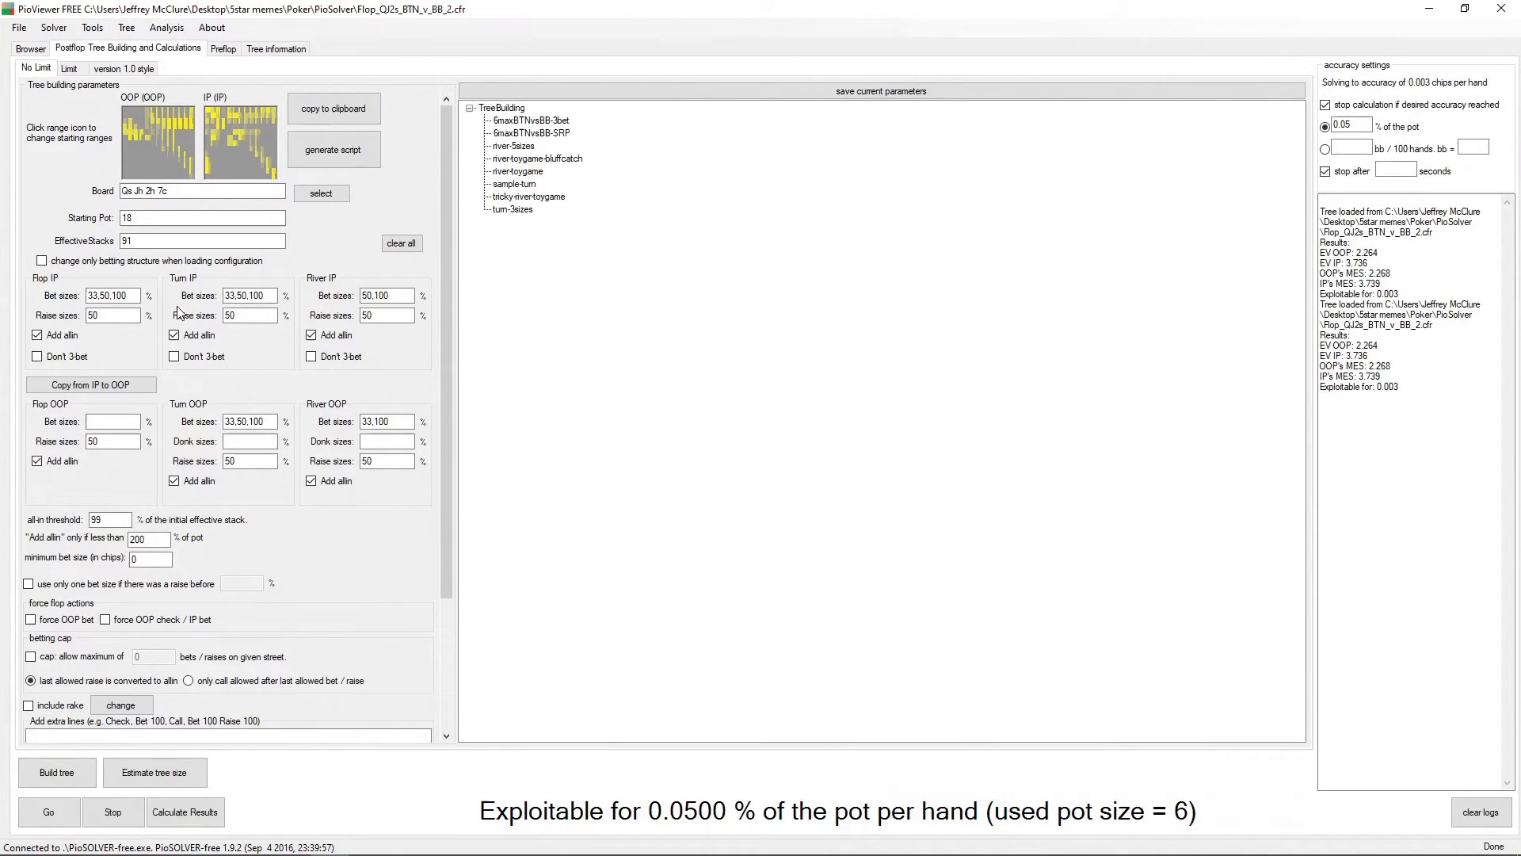
left_click(190, 192)
left_click(121, 295)
left_click(168, 140)
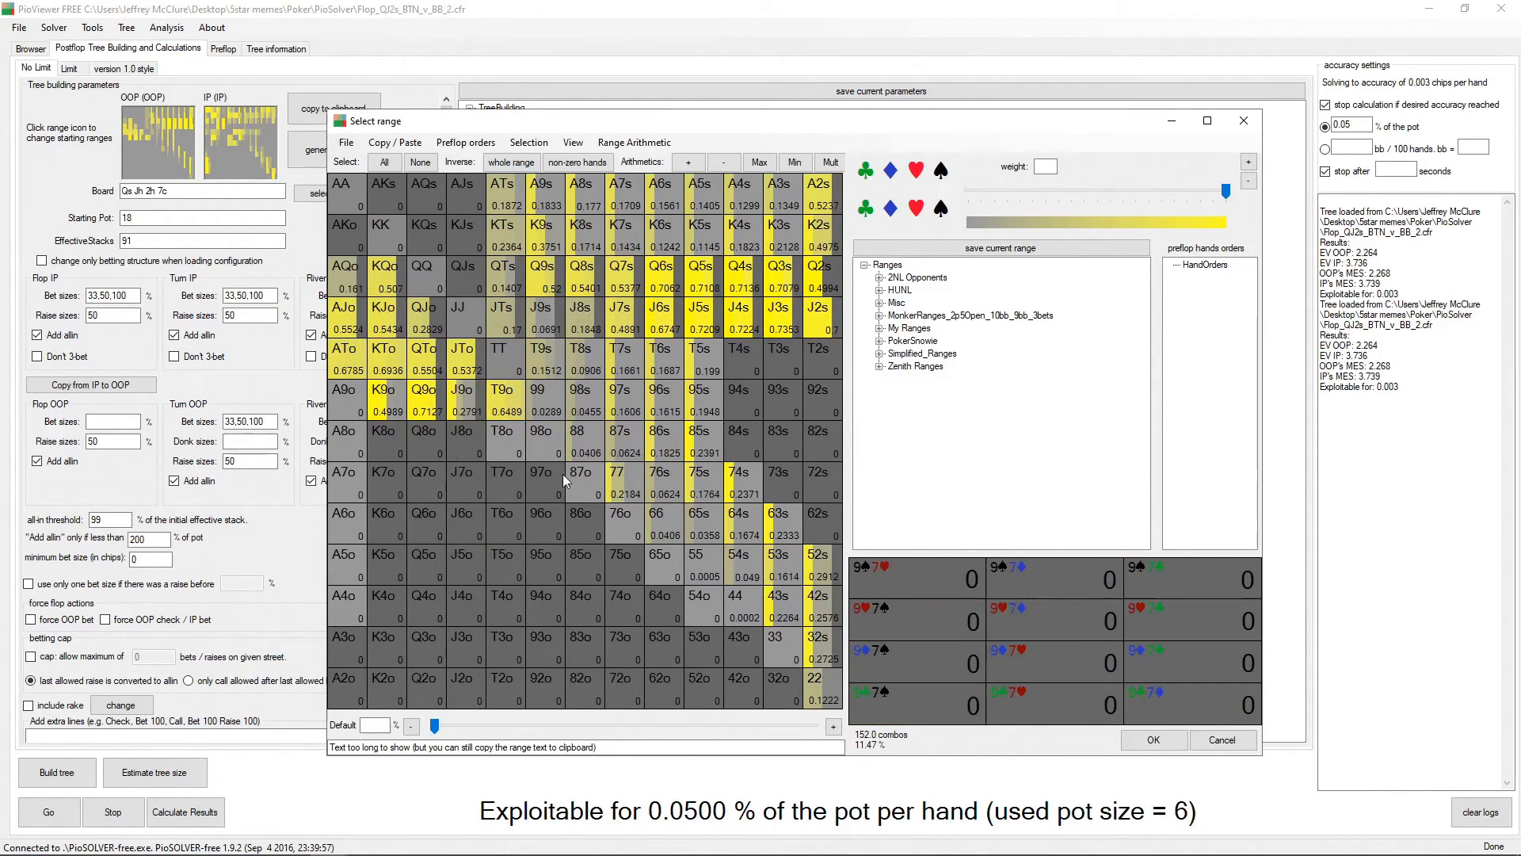
left_click(1243, 120)
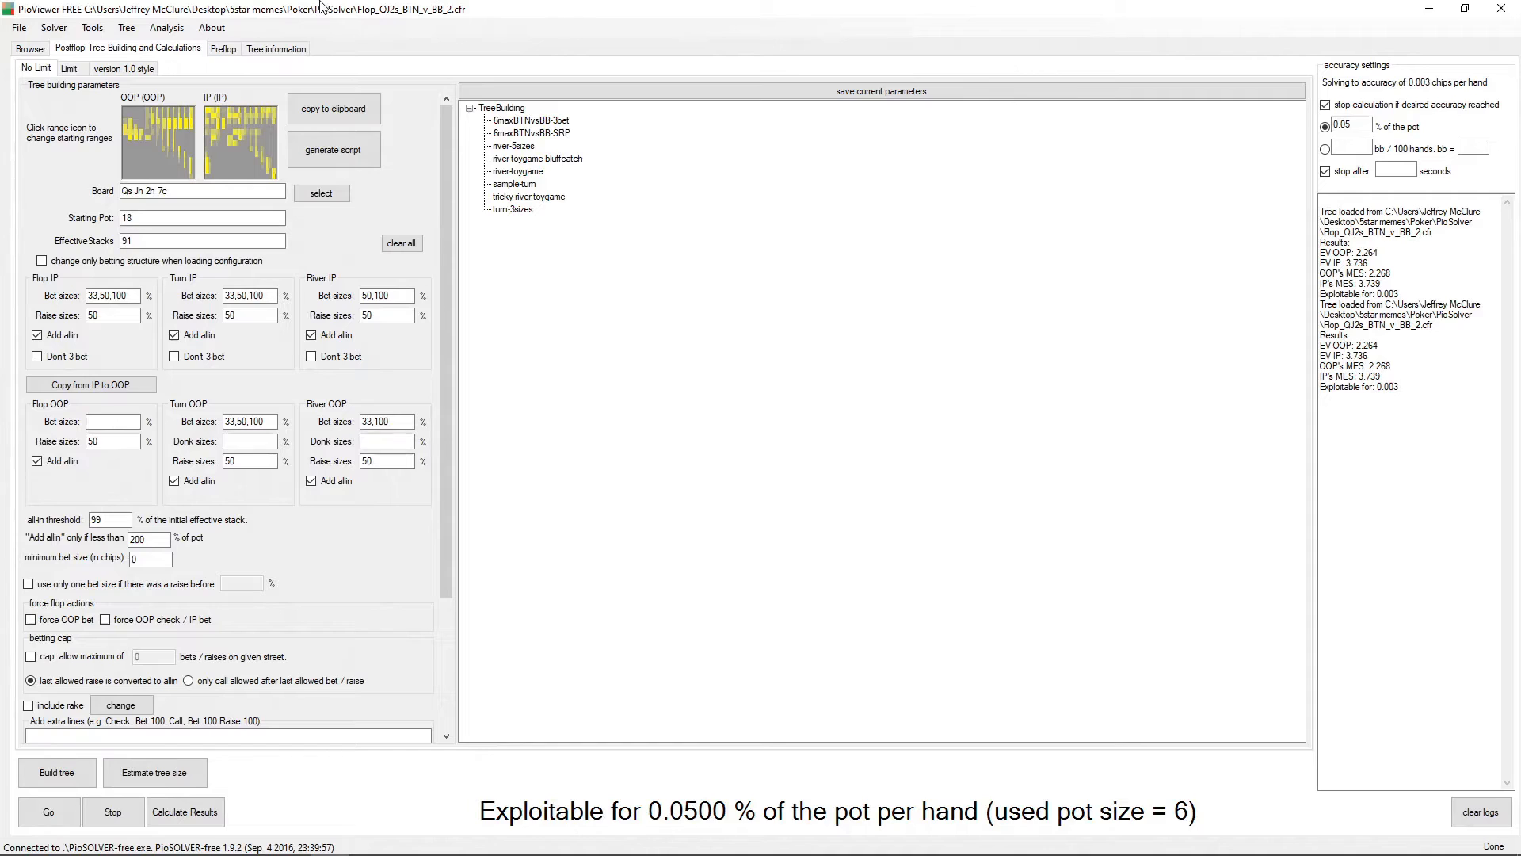
Switch back to GTO+ at the OOP turn decision facing Bet 18.
left_click(1438, 7)
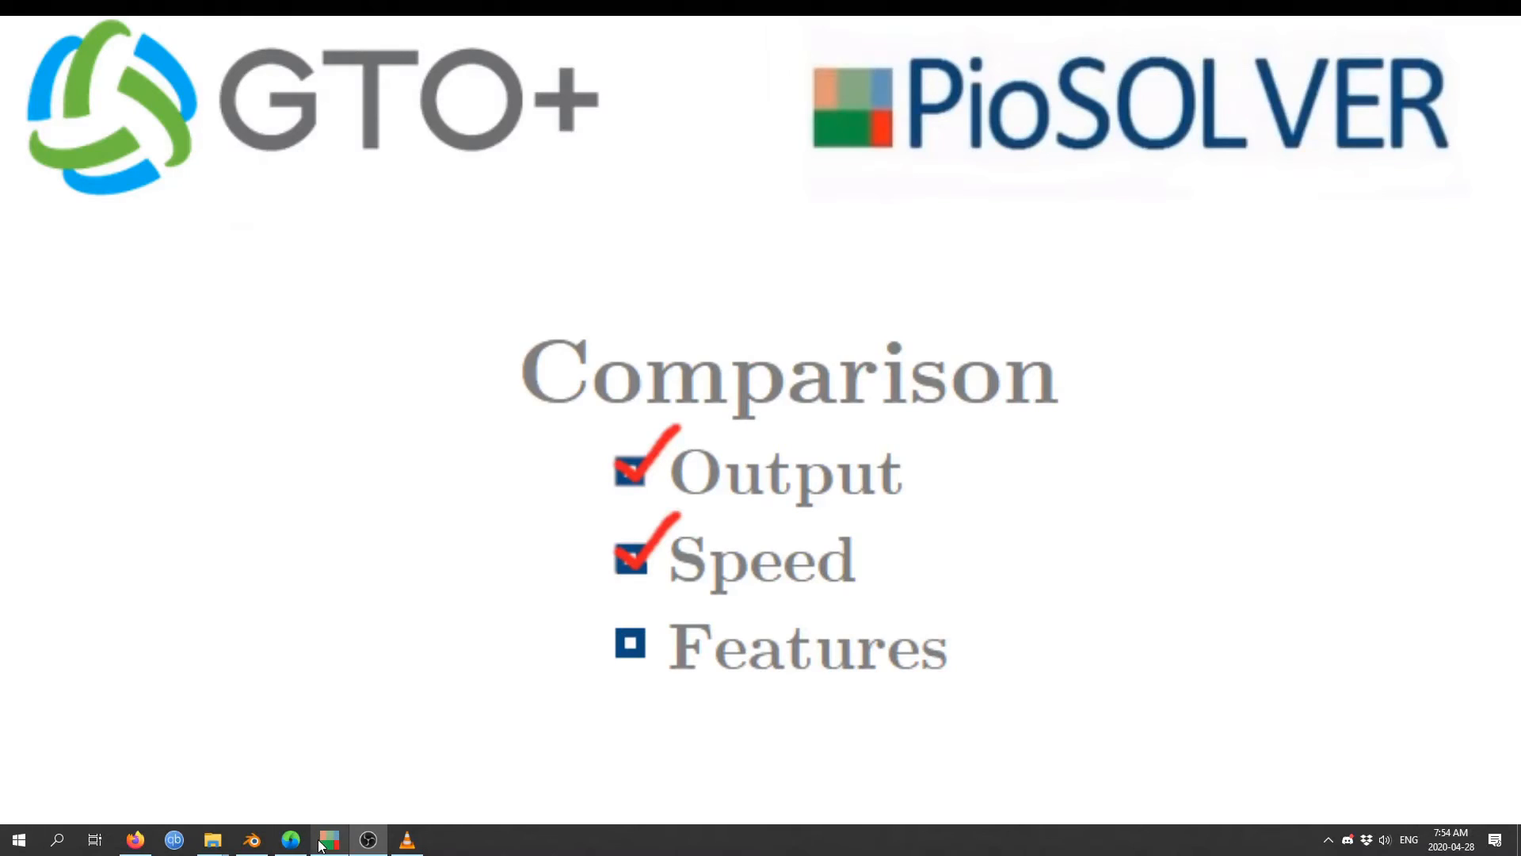
mouse_move(321, 845)
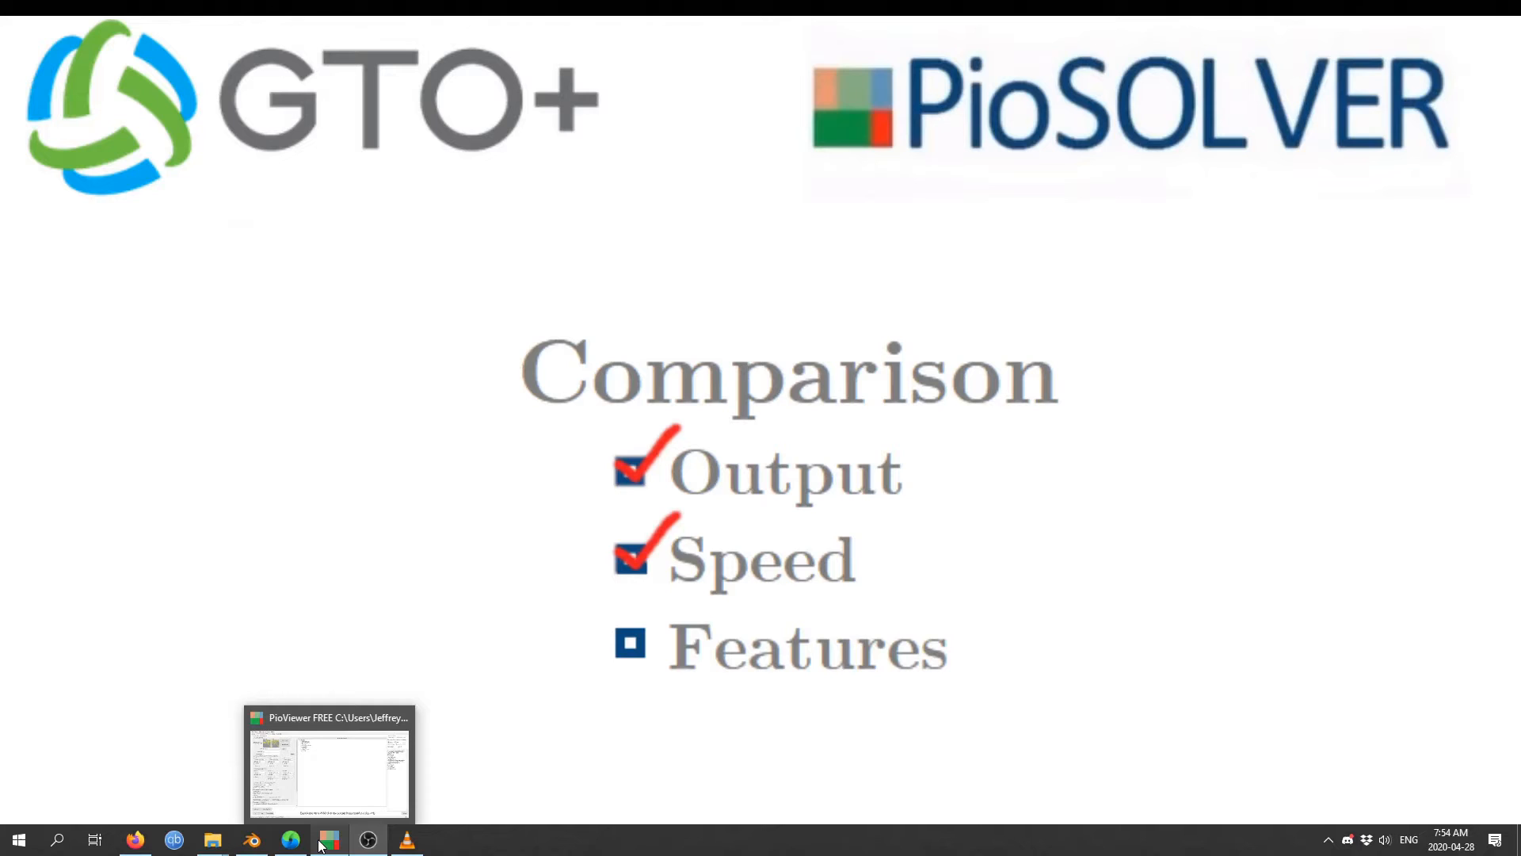
left_click(314, 791)
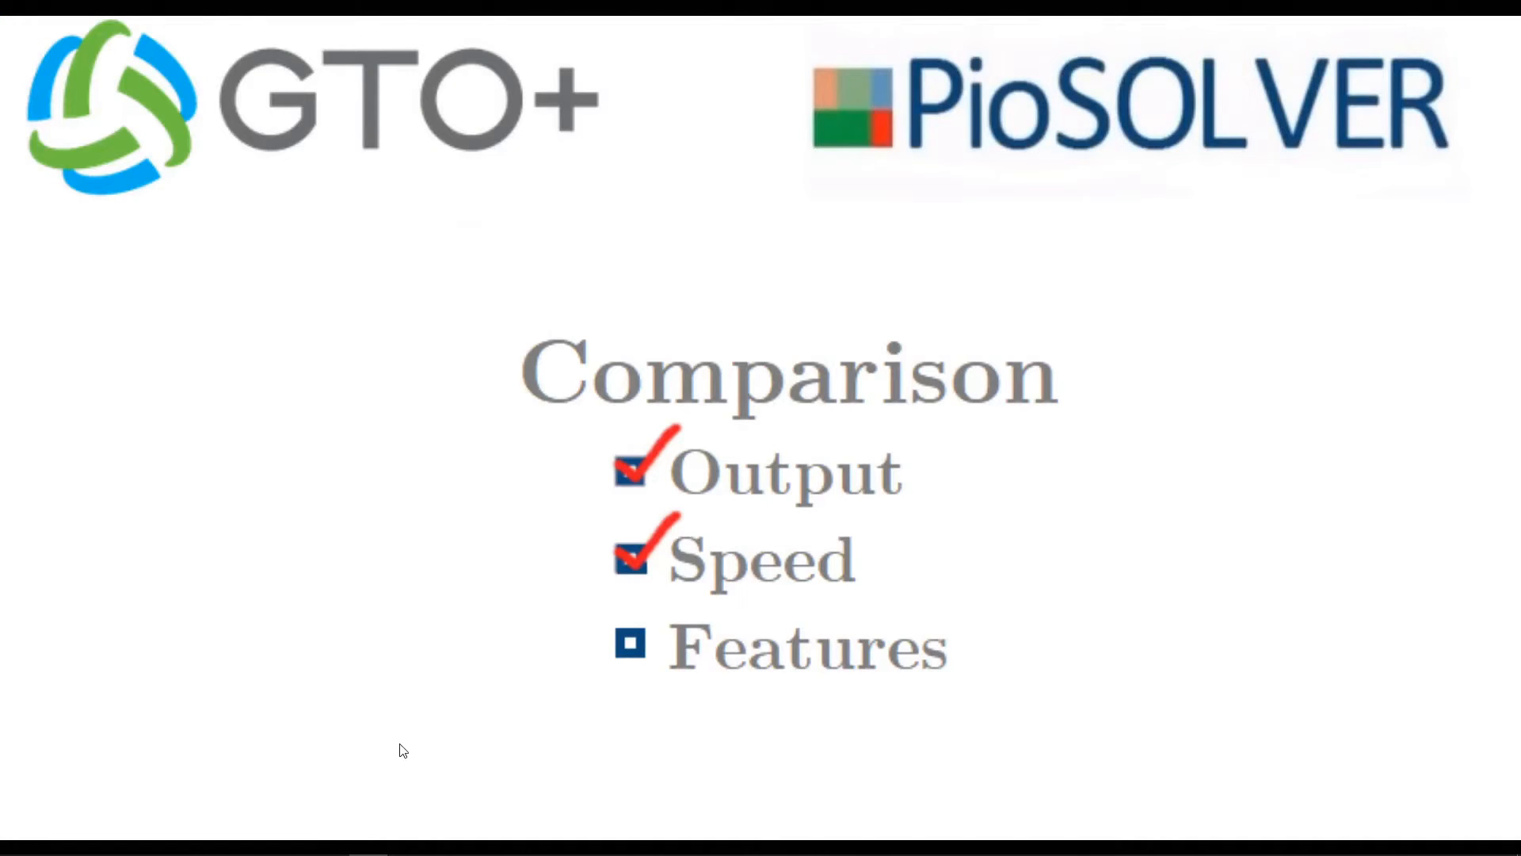
left_click(331, 840)
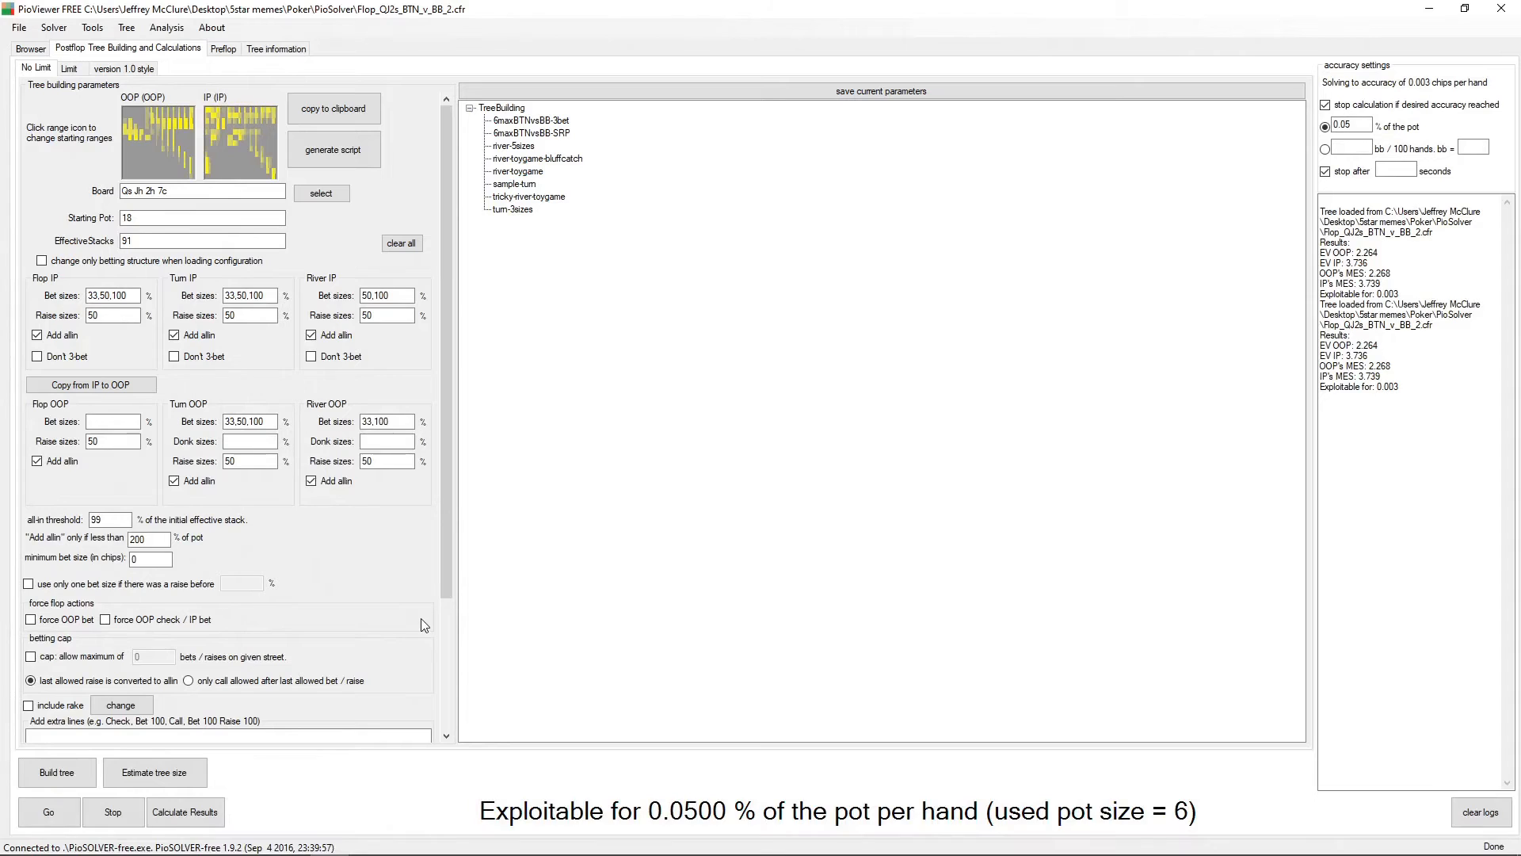
left_click(1429, 8)
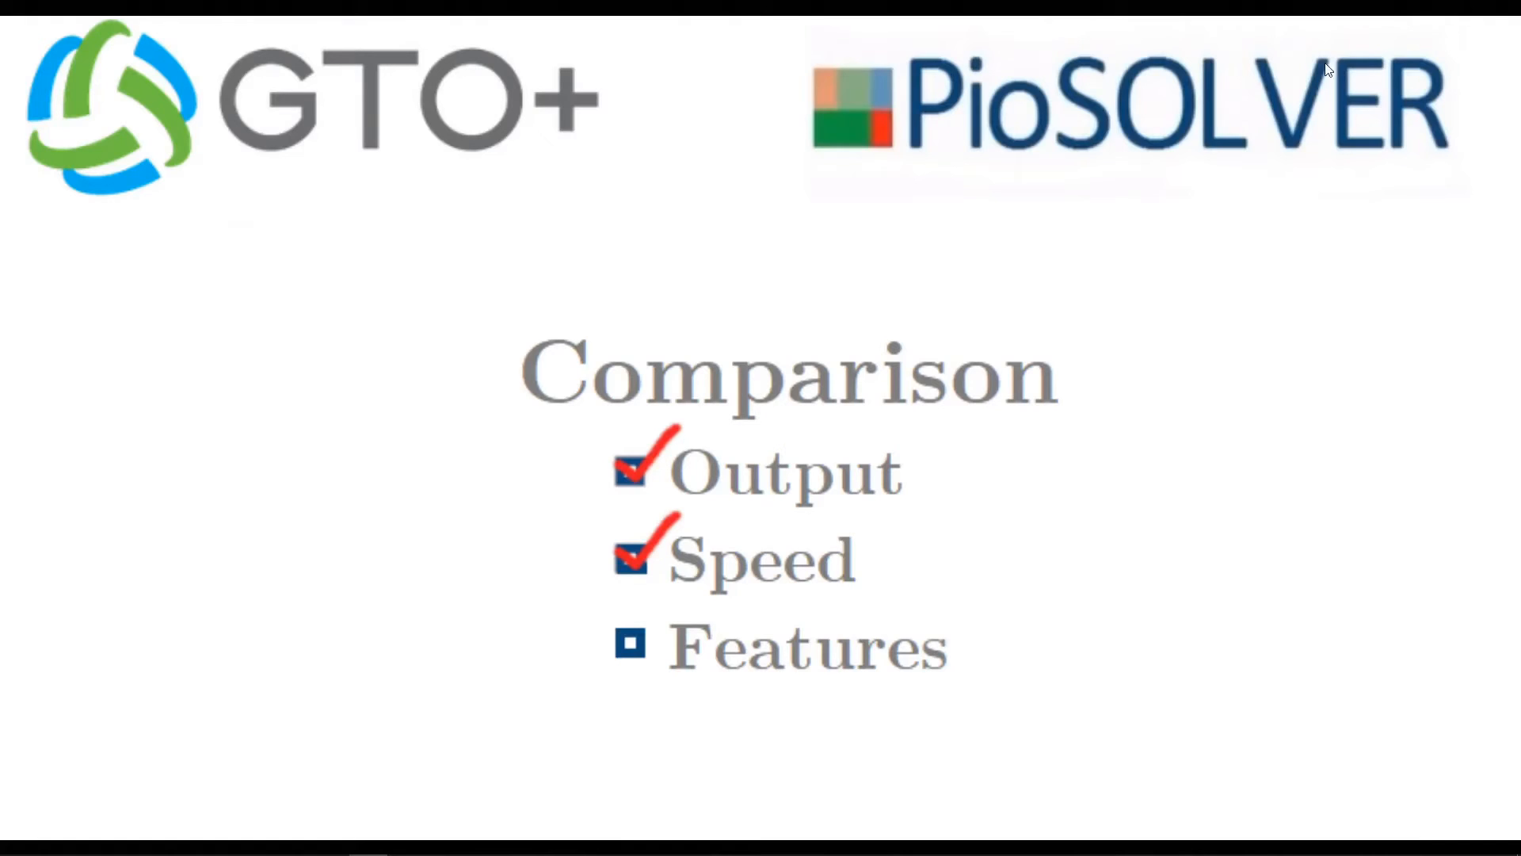
left_click(291, 840)
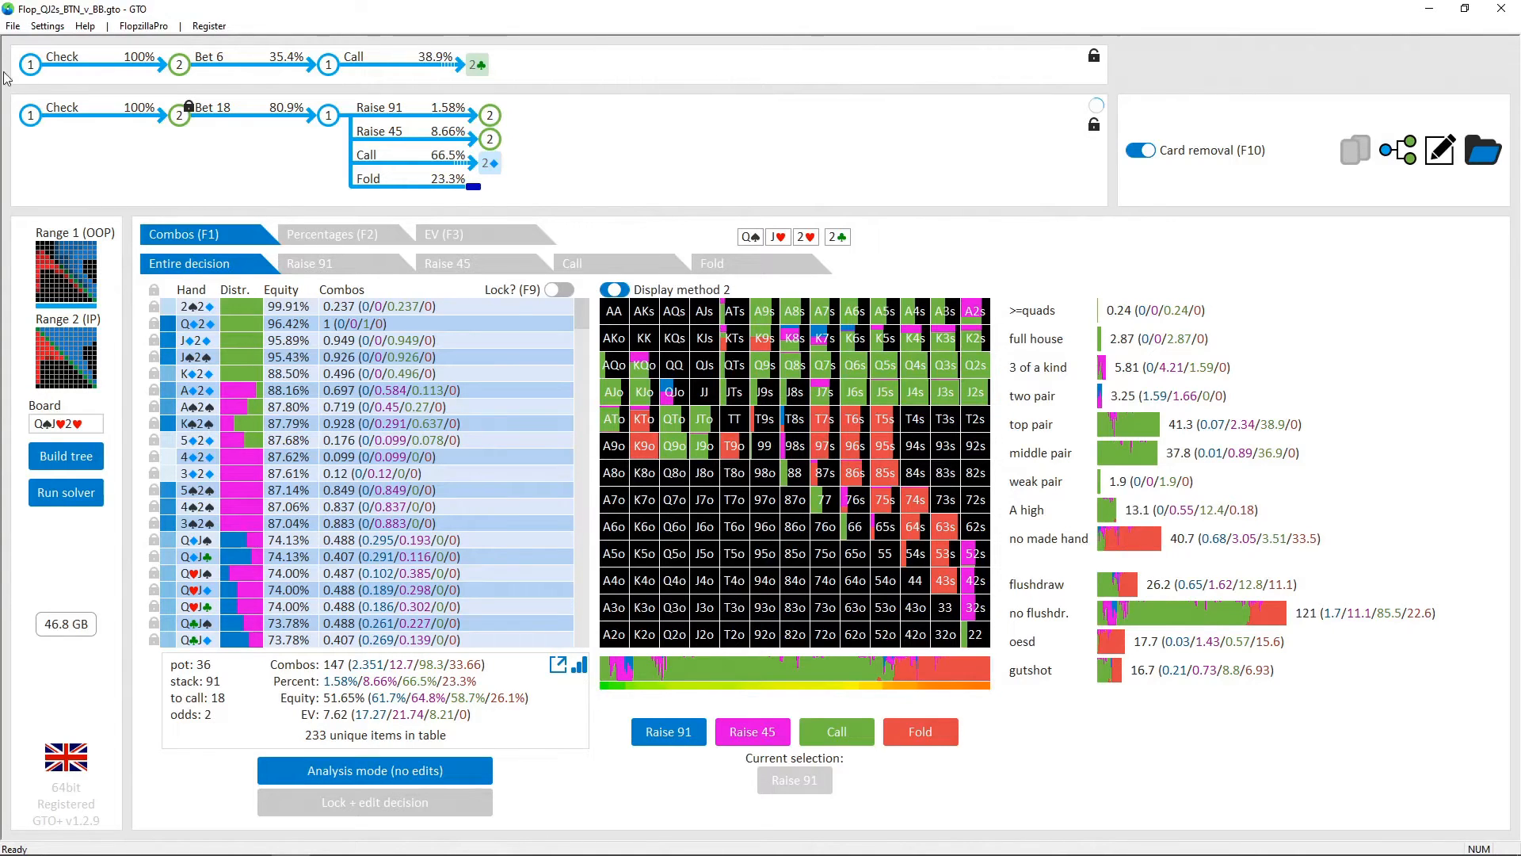
Return to the start of the tree and activate database mode in the solver's advanced options.
left_click(30, 62)
left_click(66, 328)
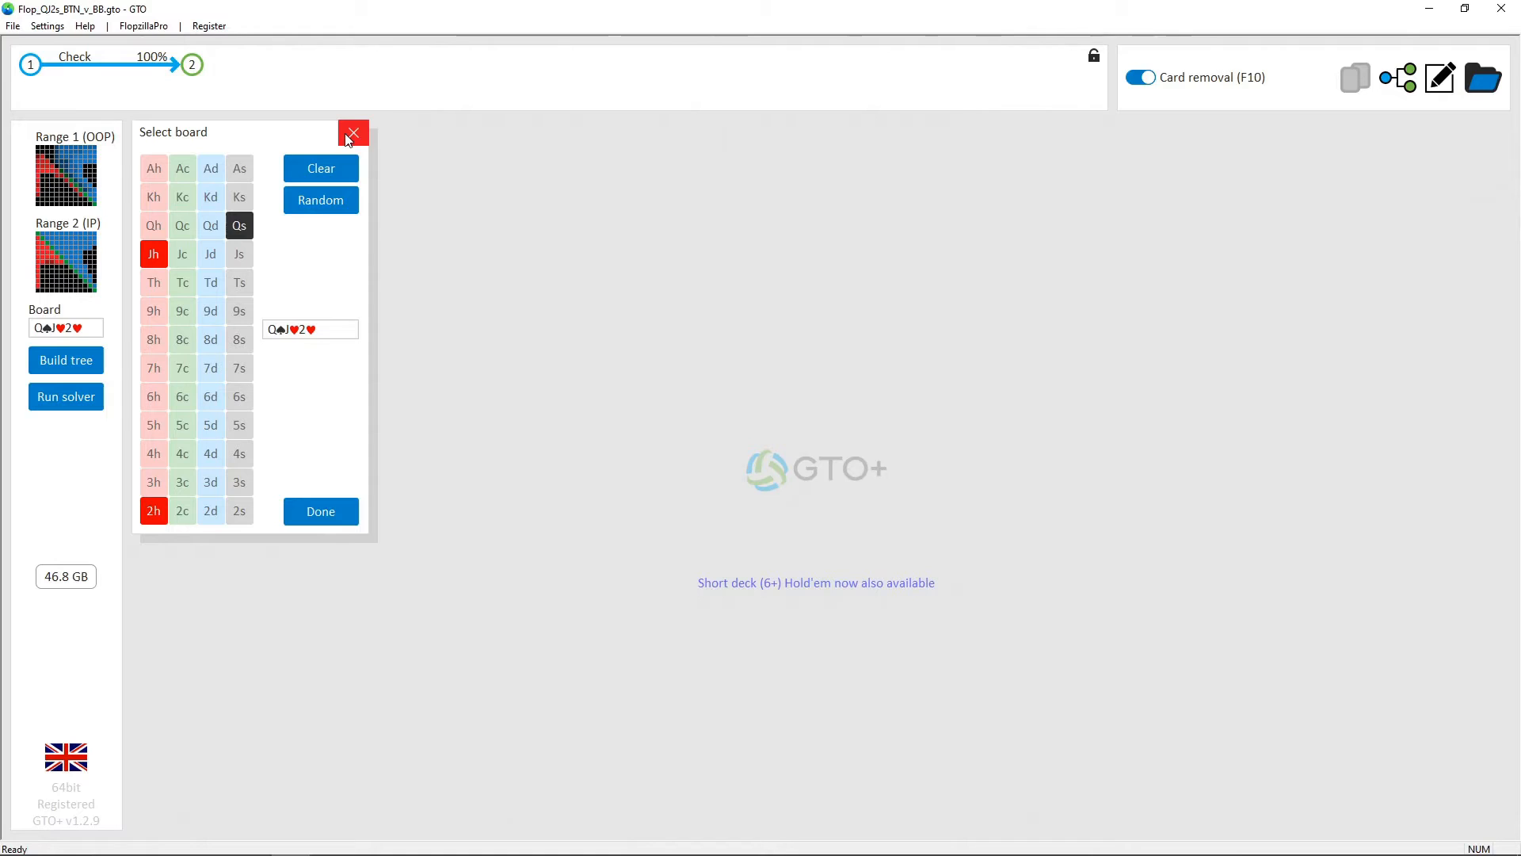
left_click(66, 396)
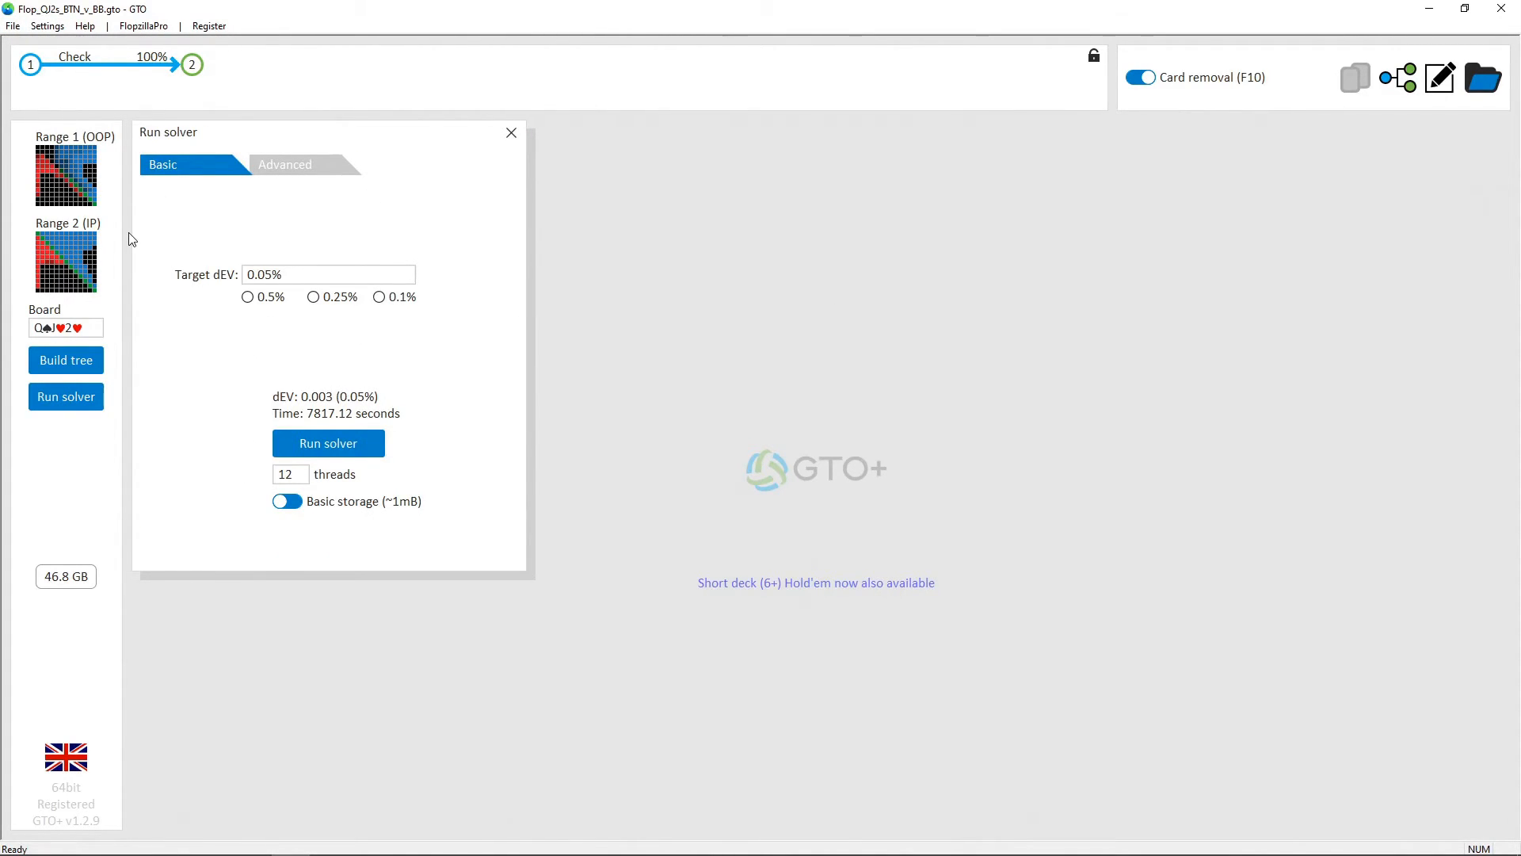
left_click(283, 165)
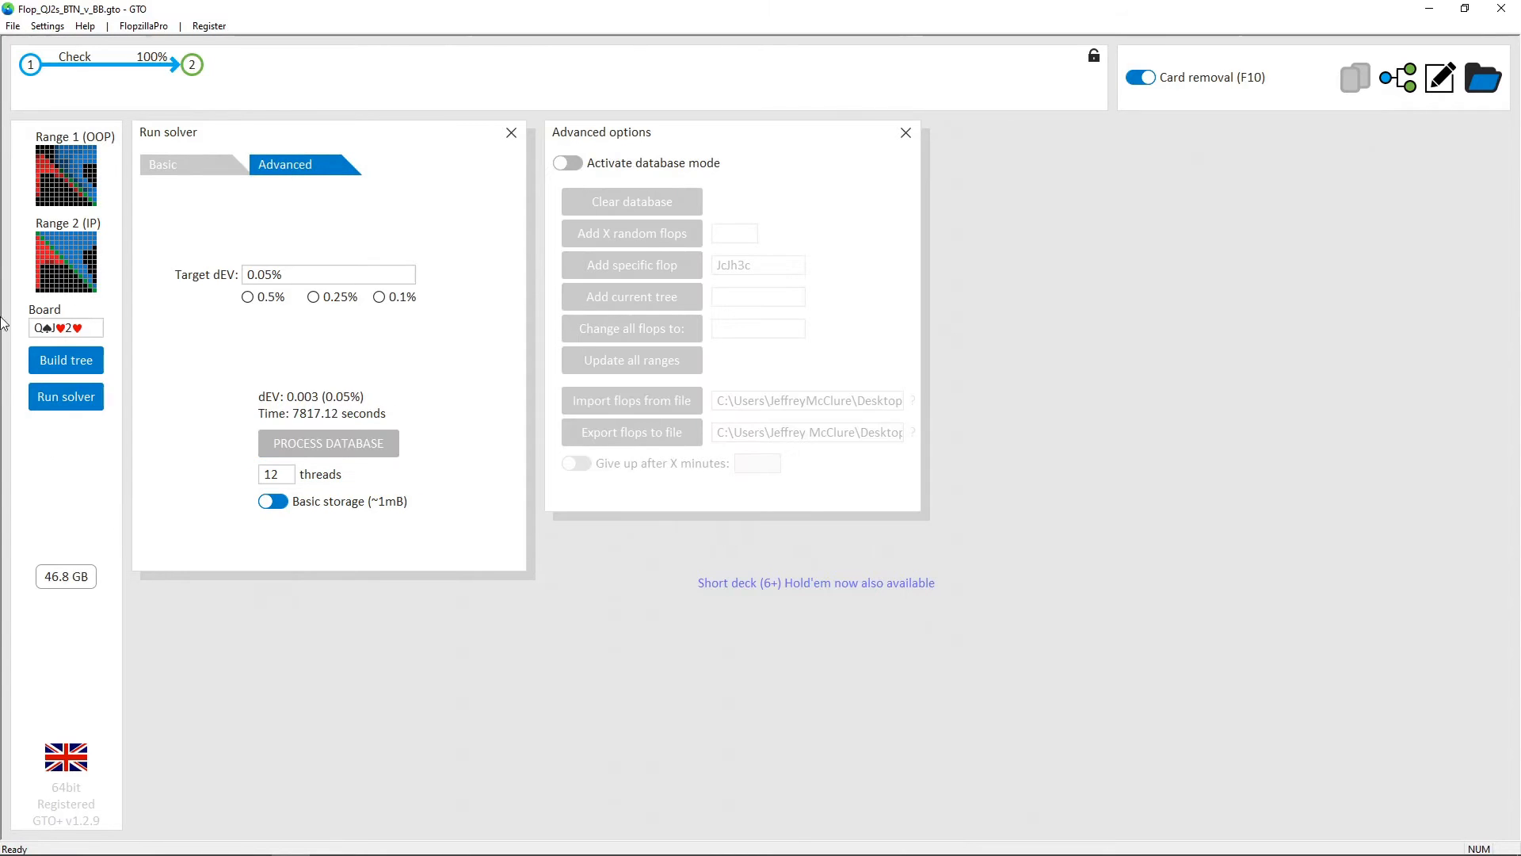
left_click(577, 167)
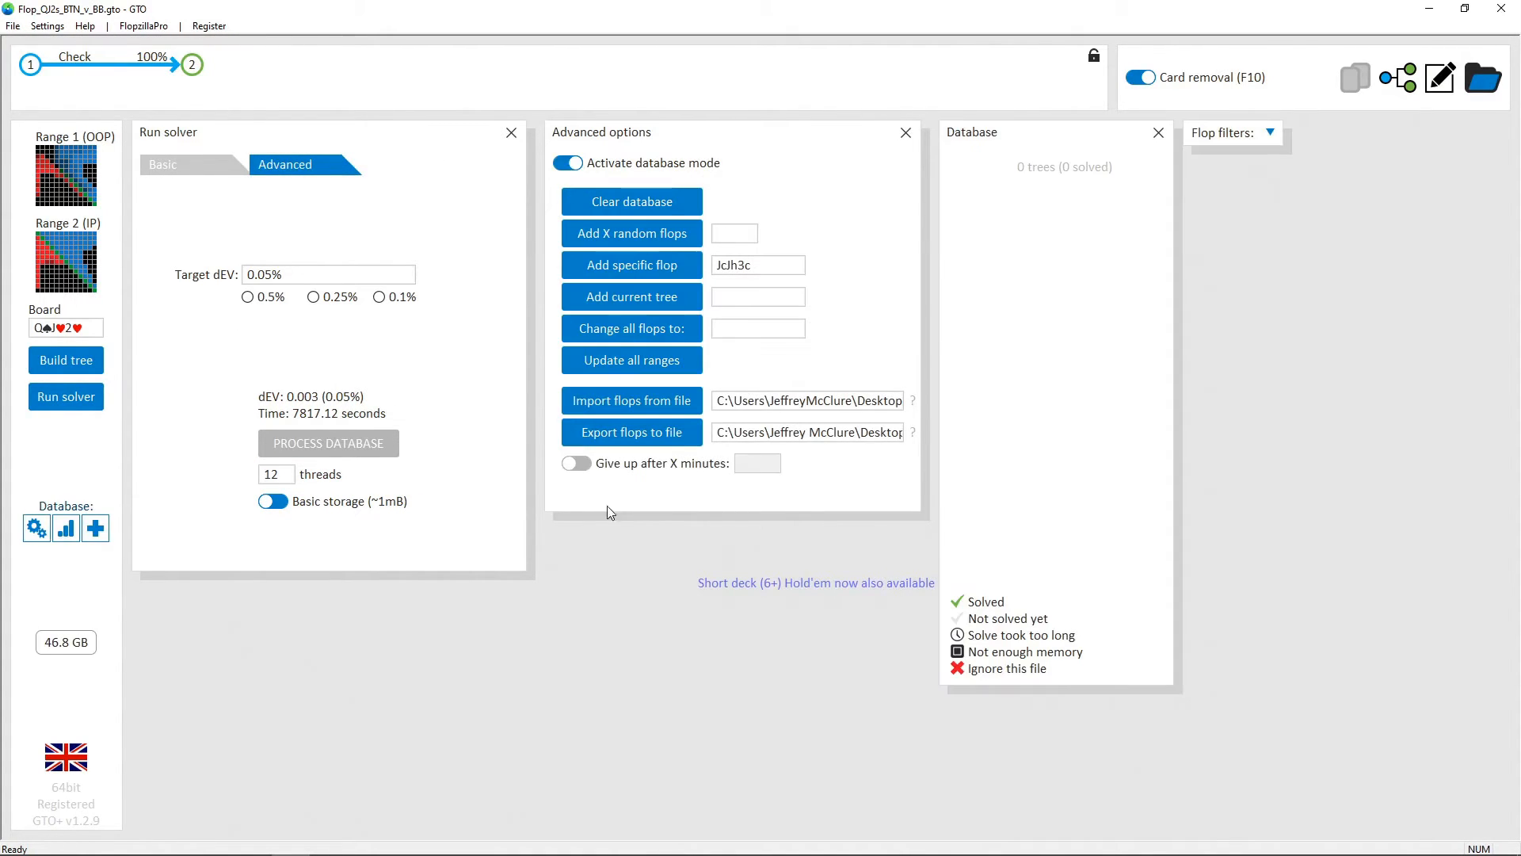
Add the specific flops JcJh3c, QcJh3c and KcJh3c to the database and start processing it.
left_click(632, 266)
double_click(781, 264)
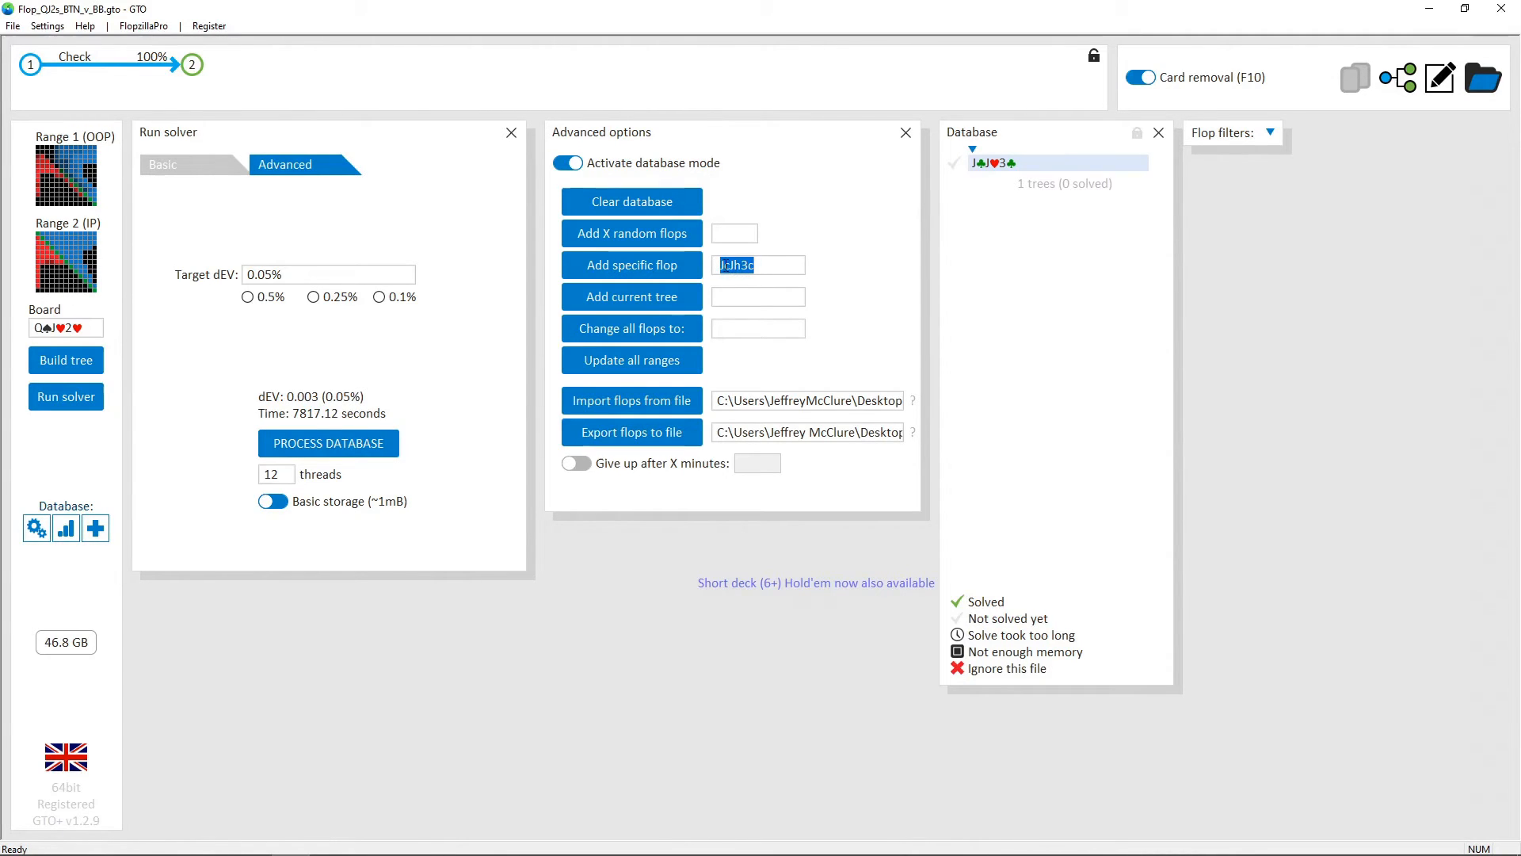
left_click(726, 266)
key("BackSpace")
type("Q")
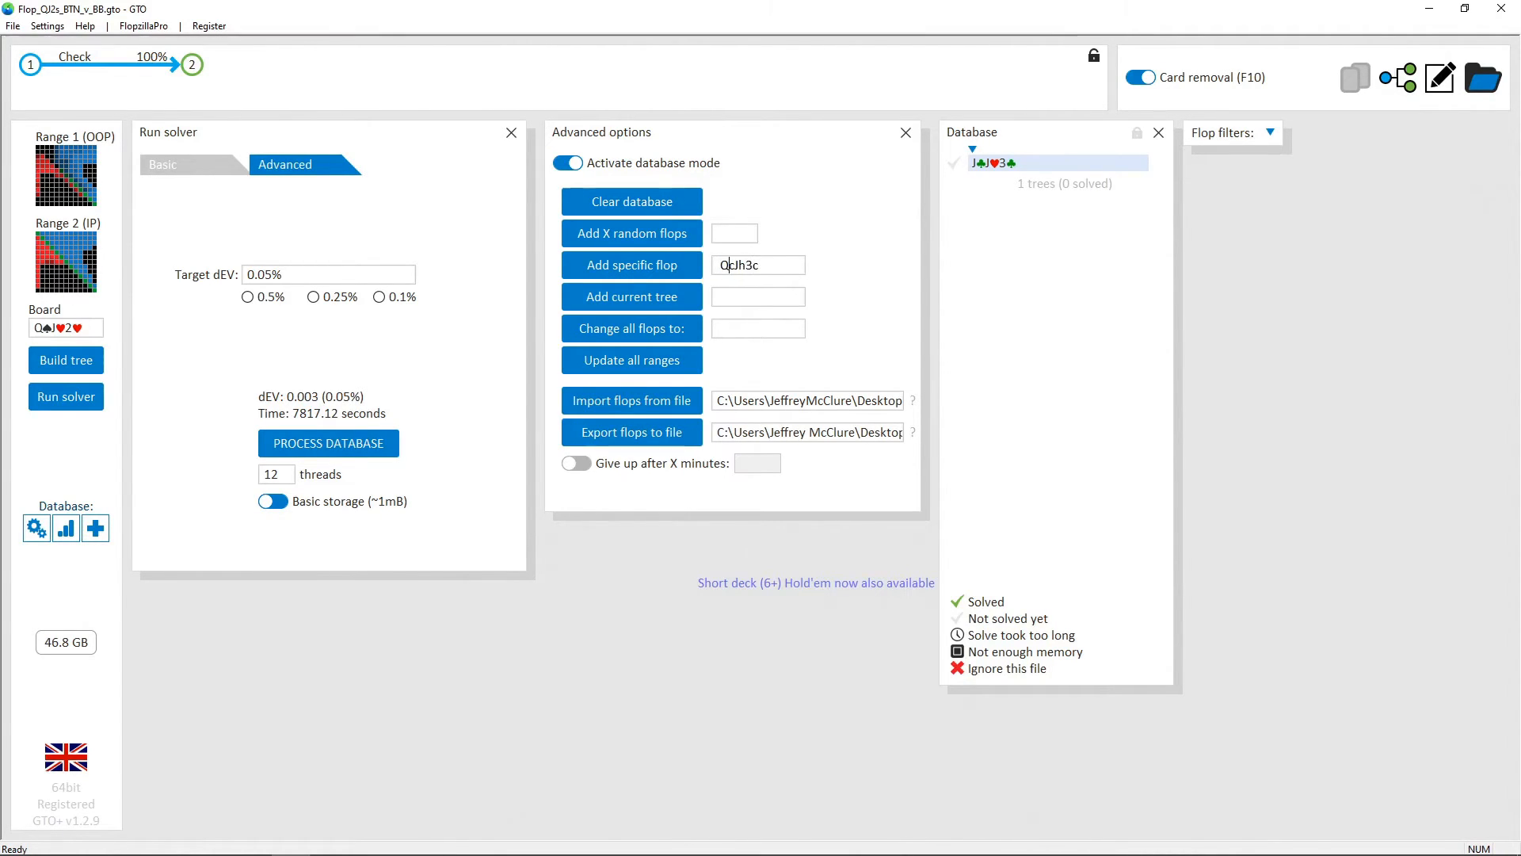
left_click(665, 263)
double_click(761, 265)
left_click(727, 267)
key("BackSpace")
type("K")
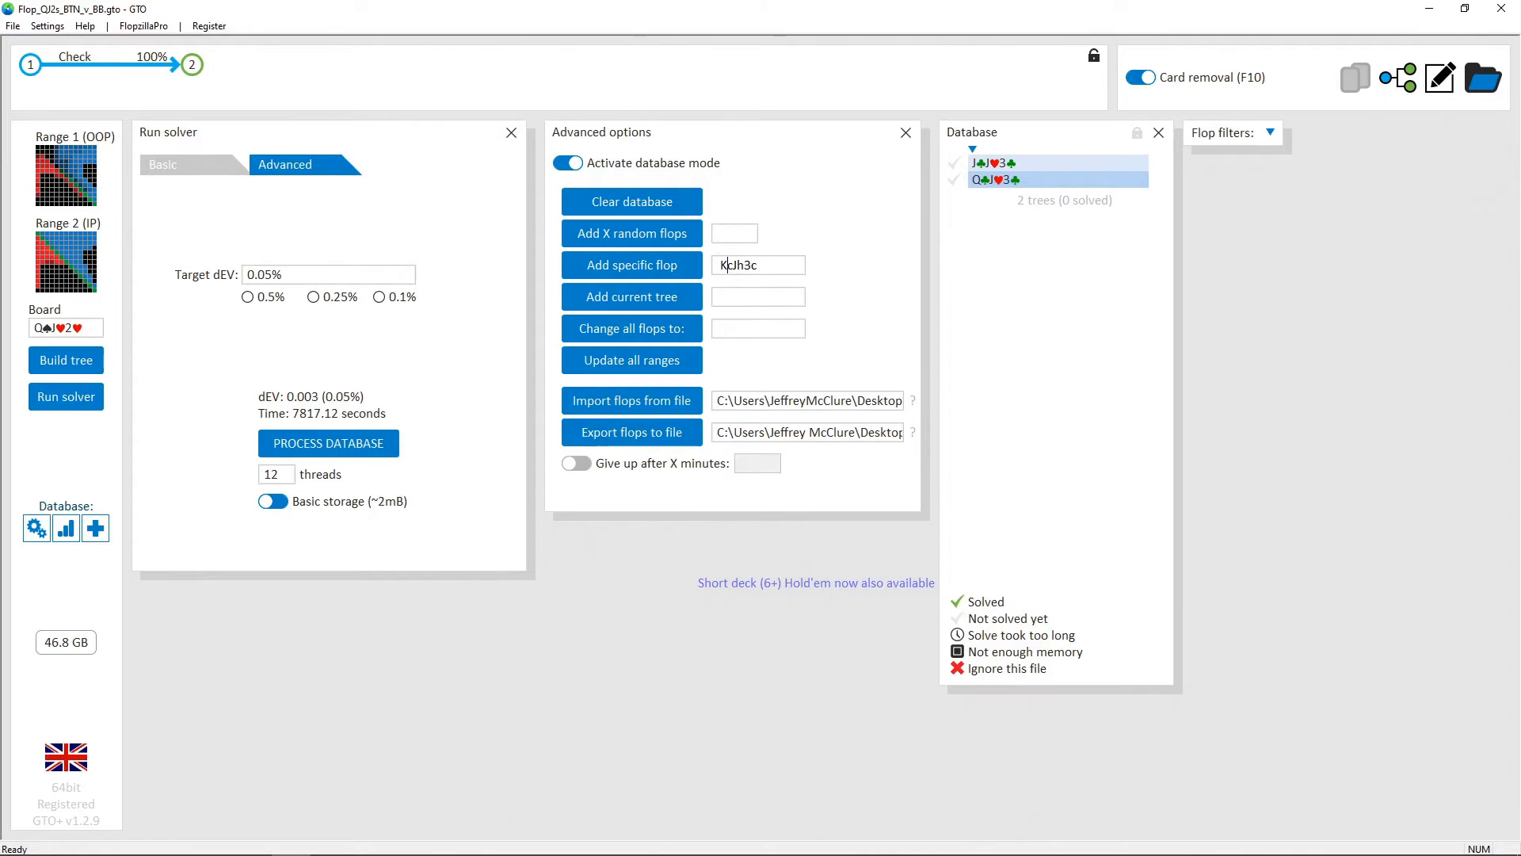
left_click(650, 269)
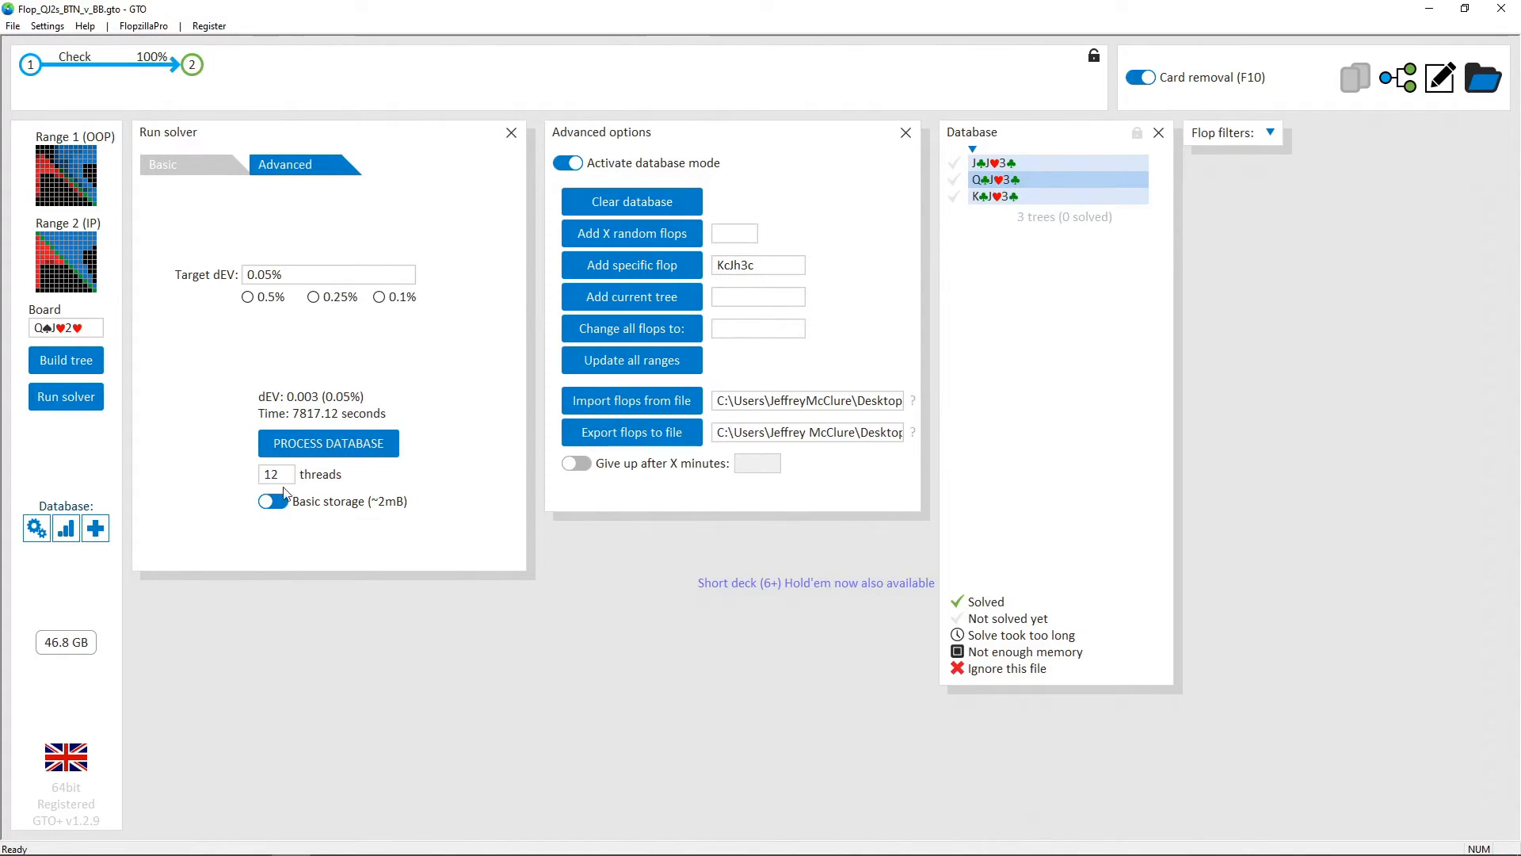
left_click(327, 452)
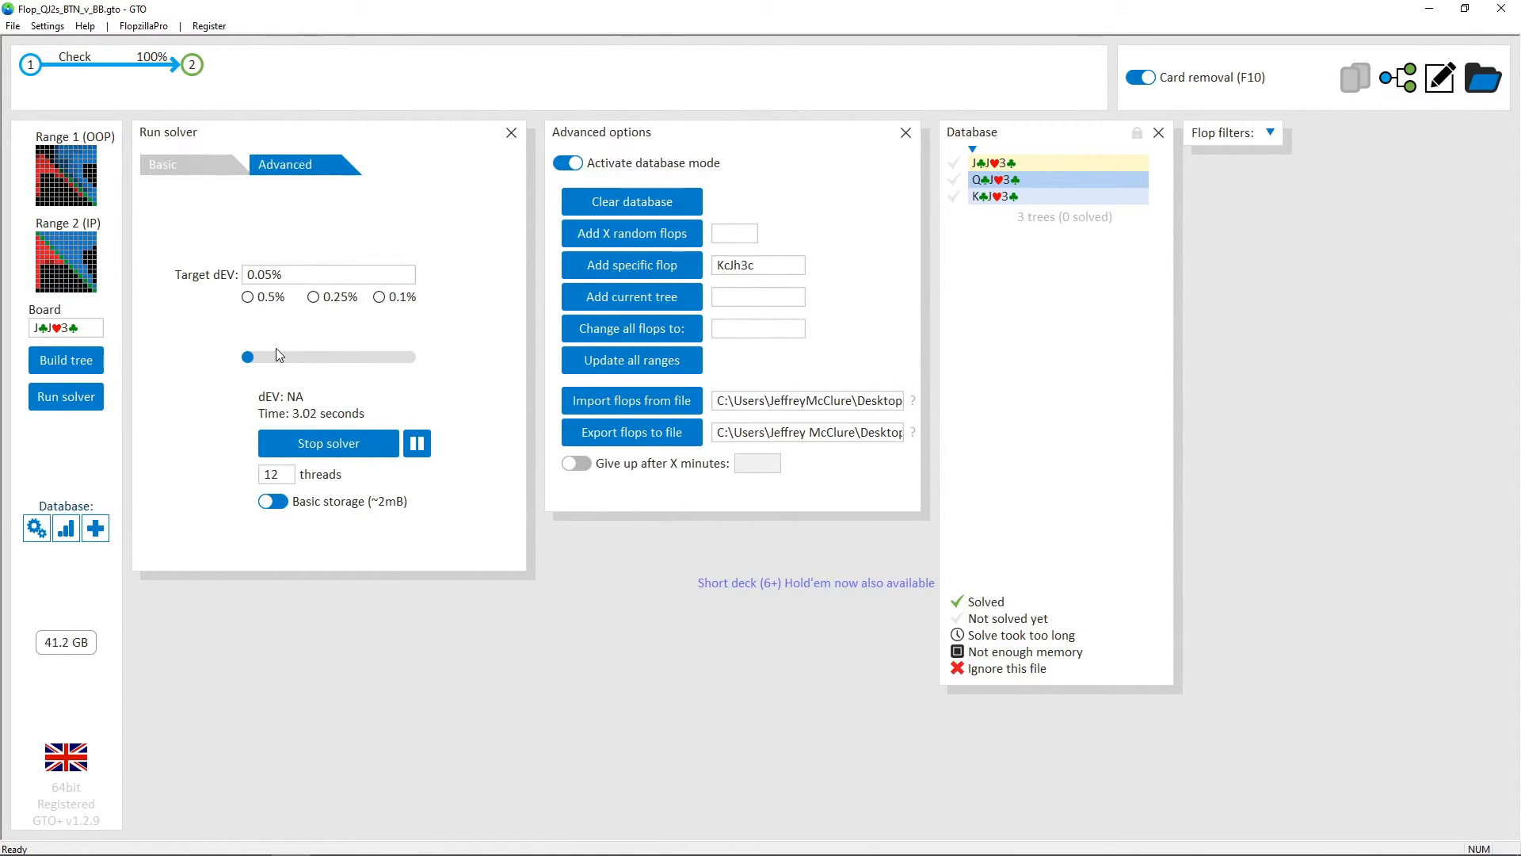
Open the recent file BTNvCO-ragflops-33%52%flopbet.gto without saving changes to the current file.
left_click(16, 27)
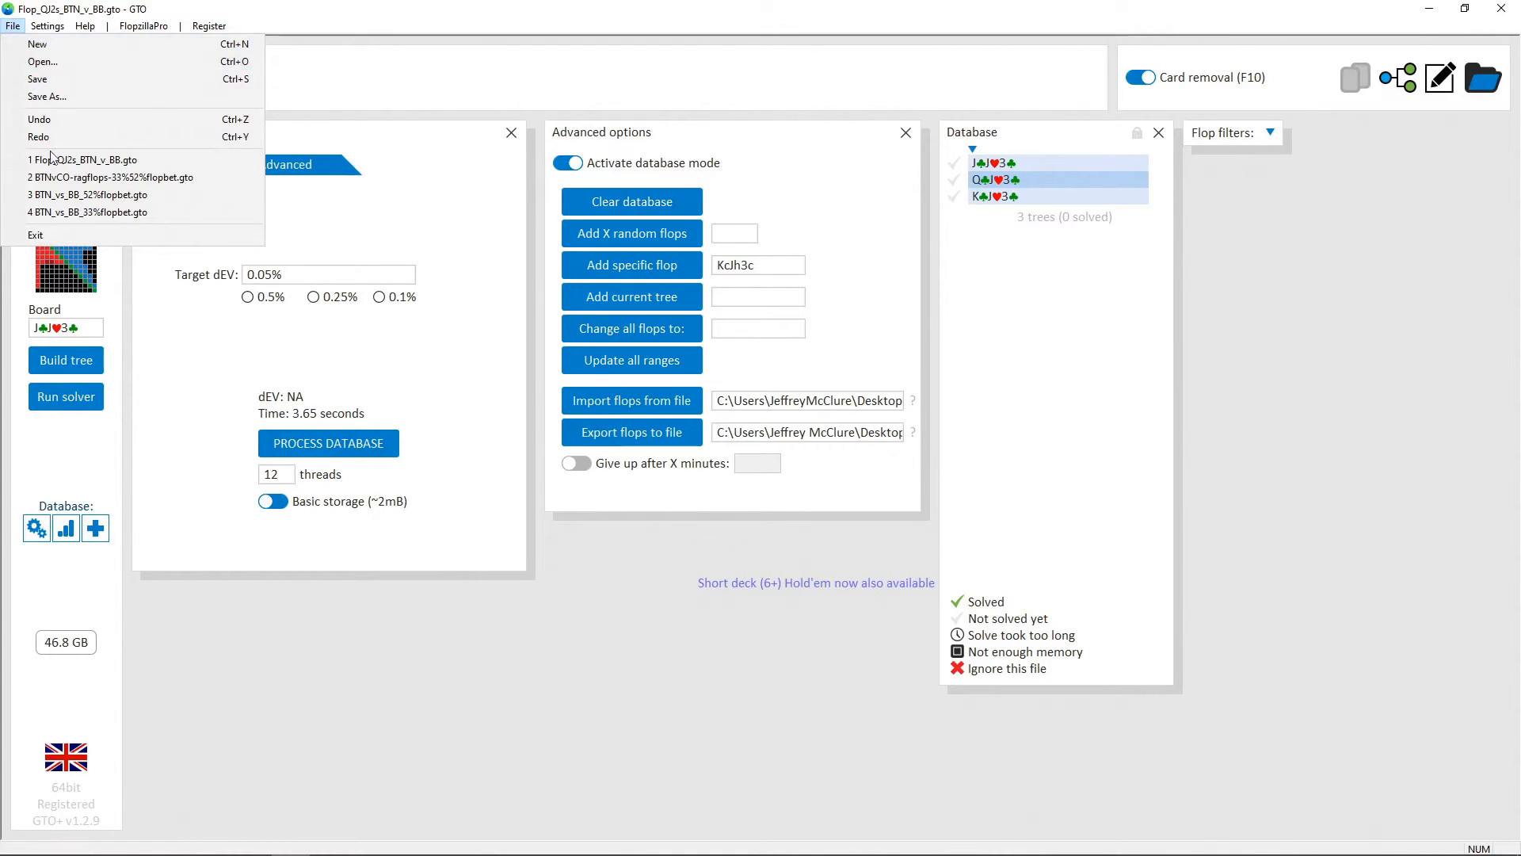
left_click(52, 177)
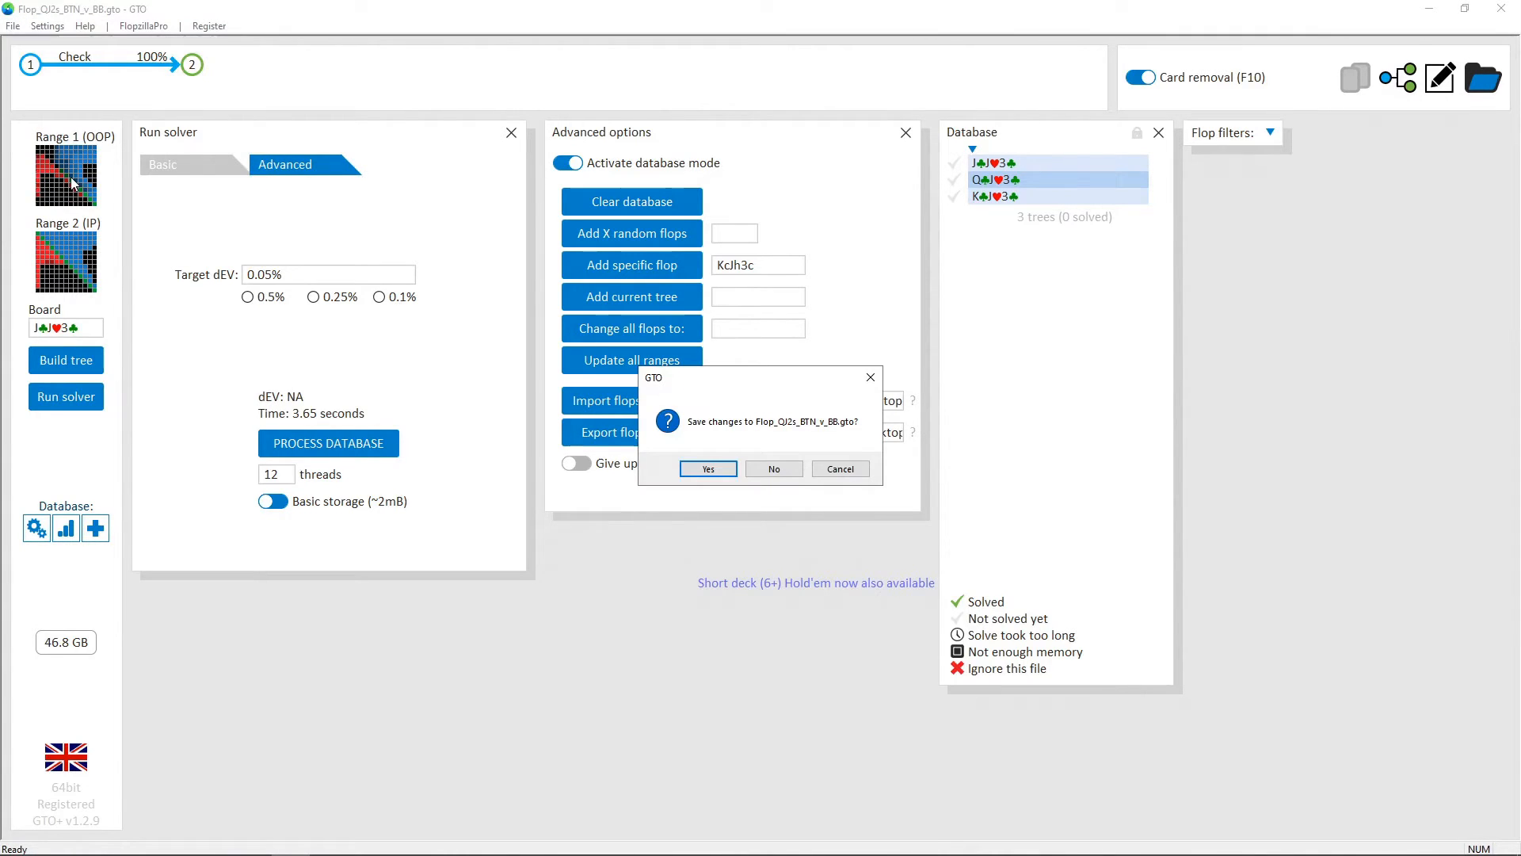
left_click(765, 469)
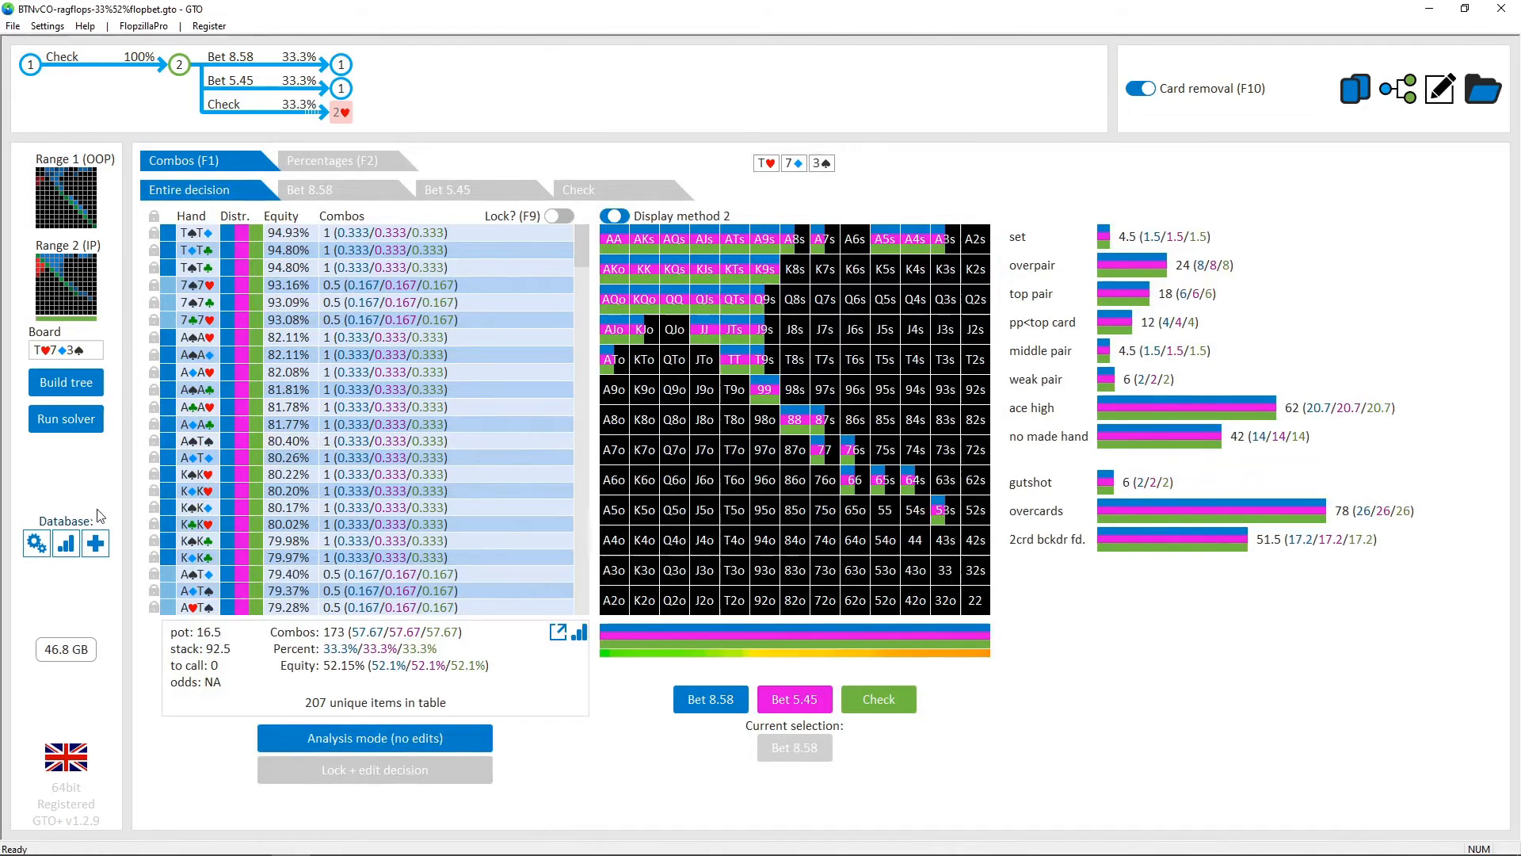
Review the database distributions for Player 2, load the K♣7♠2♦ tree and inspect the decision facing Bet 5.45.
left_click(66, 543)
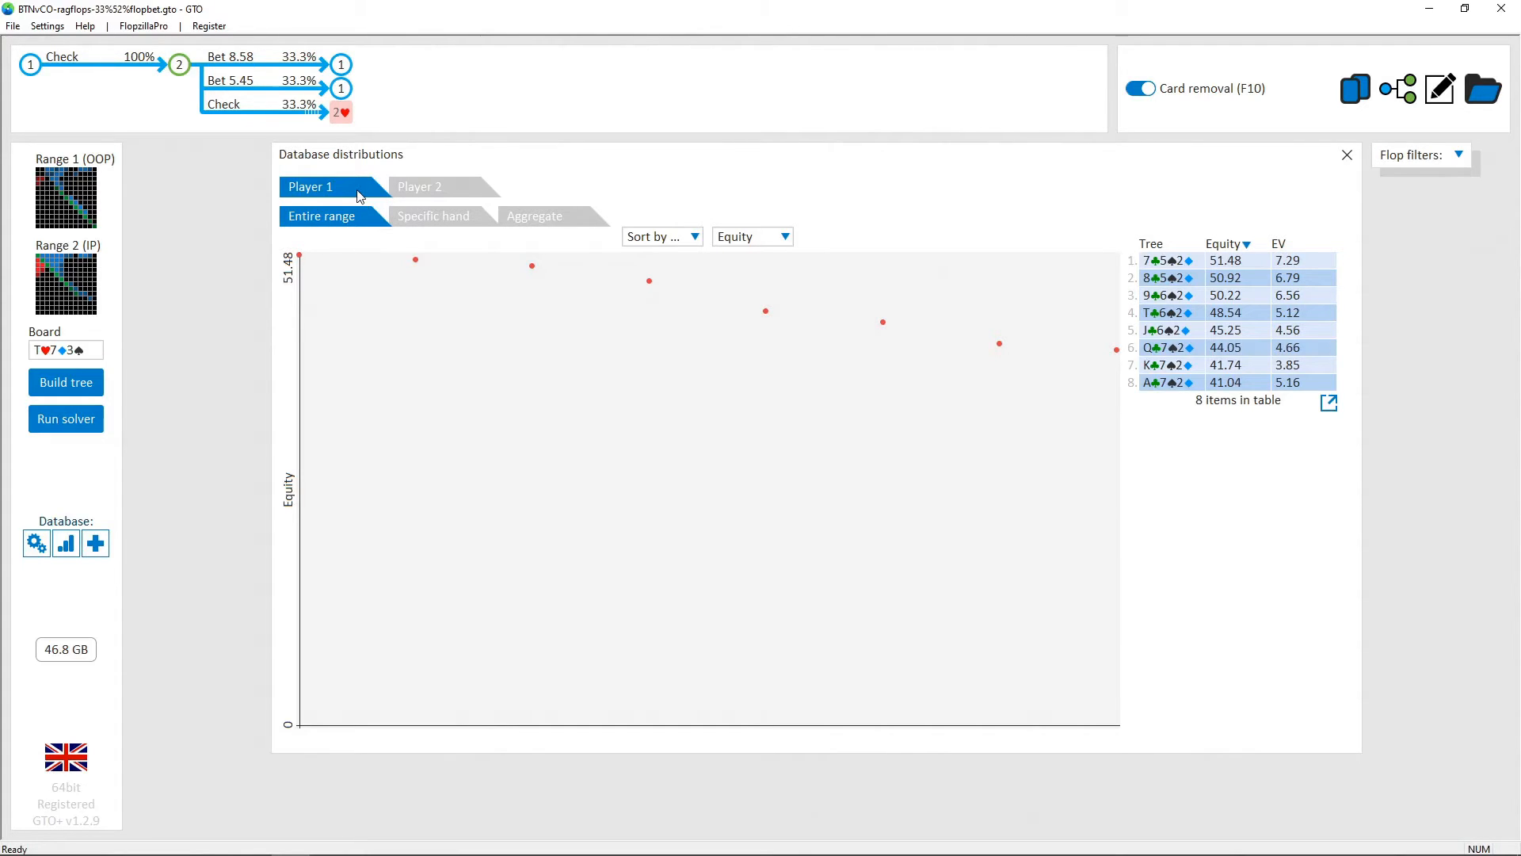
left_click(440, 190)
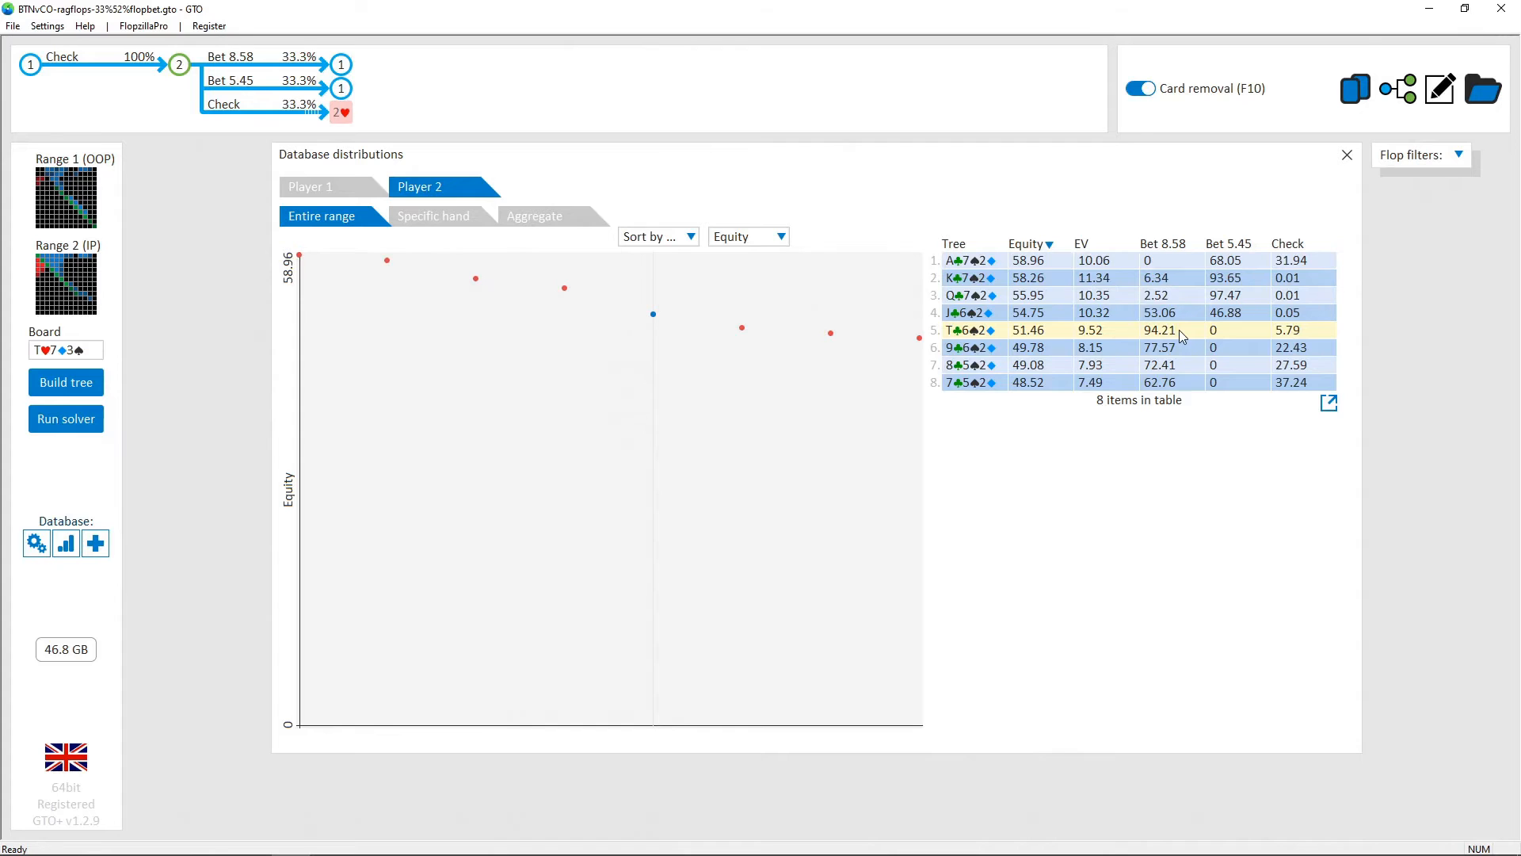
left_click(1048, 283)
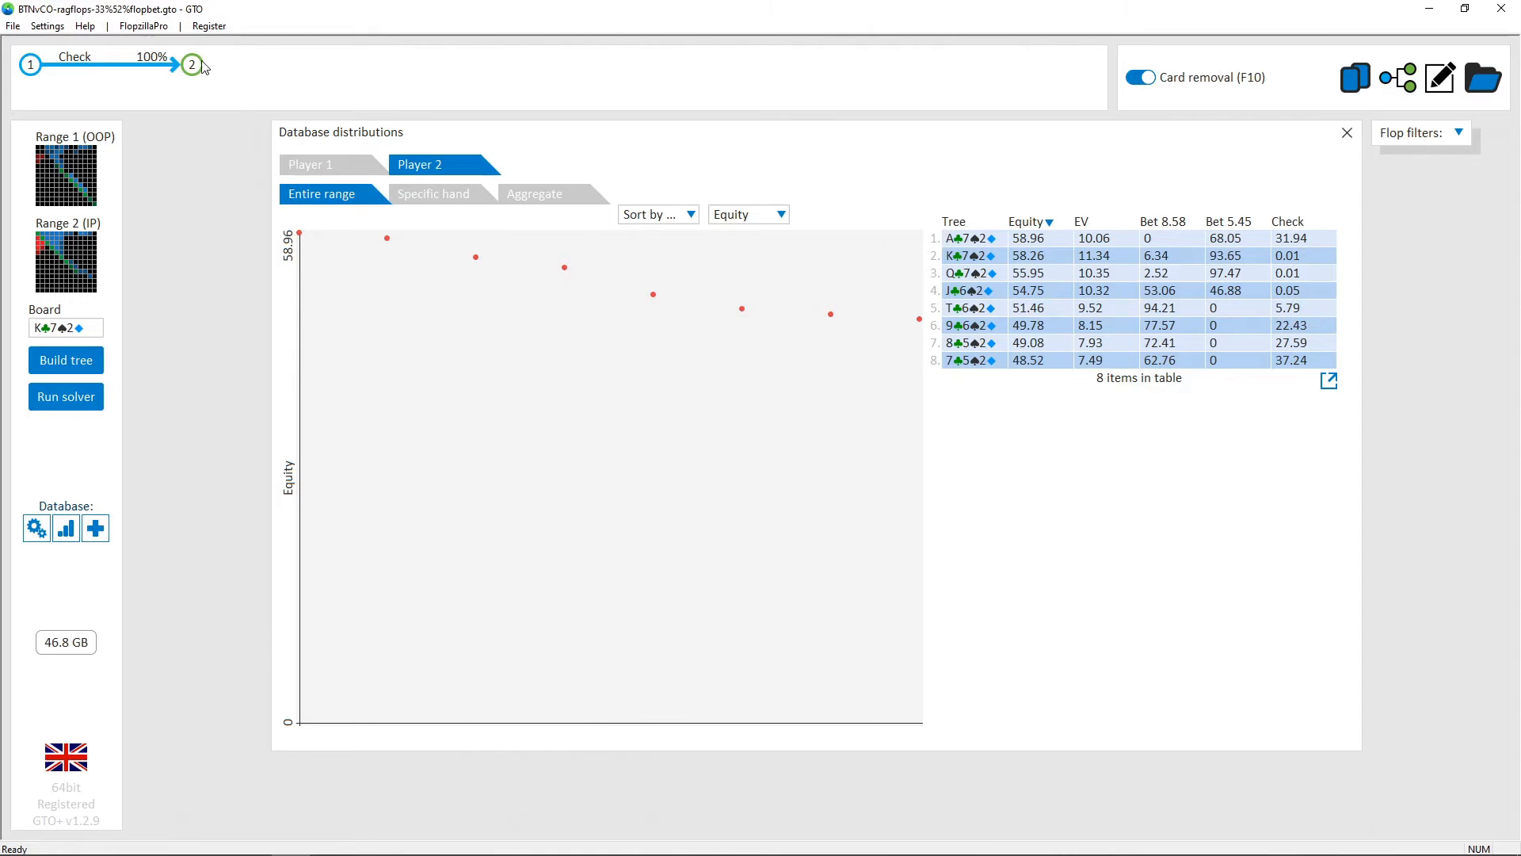
left_click(62, 360)
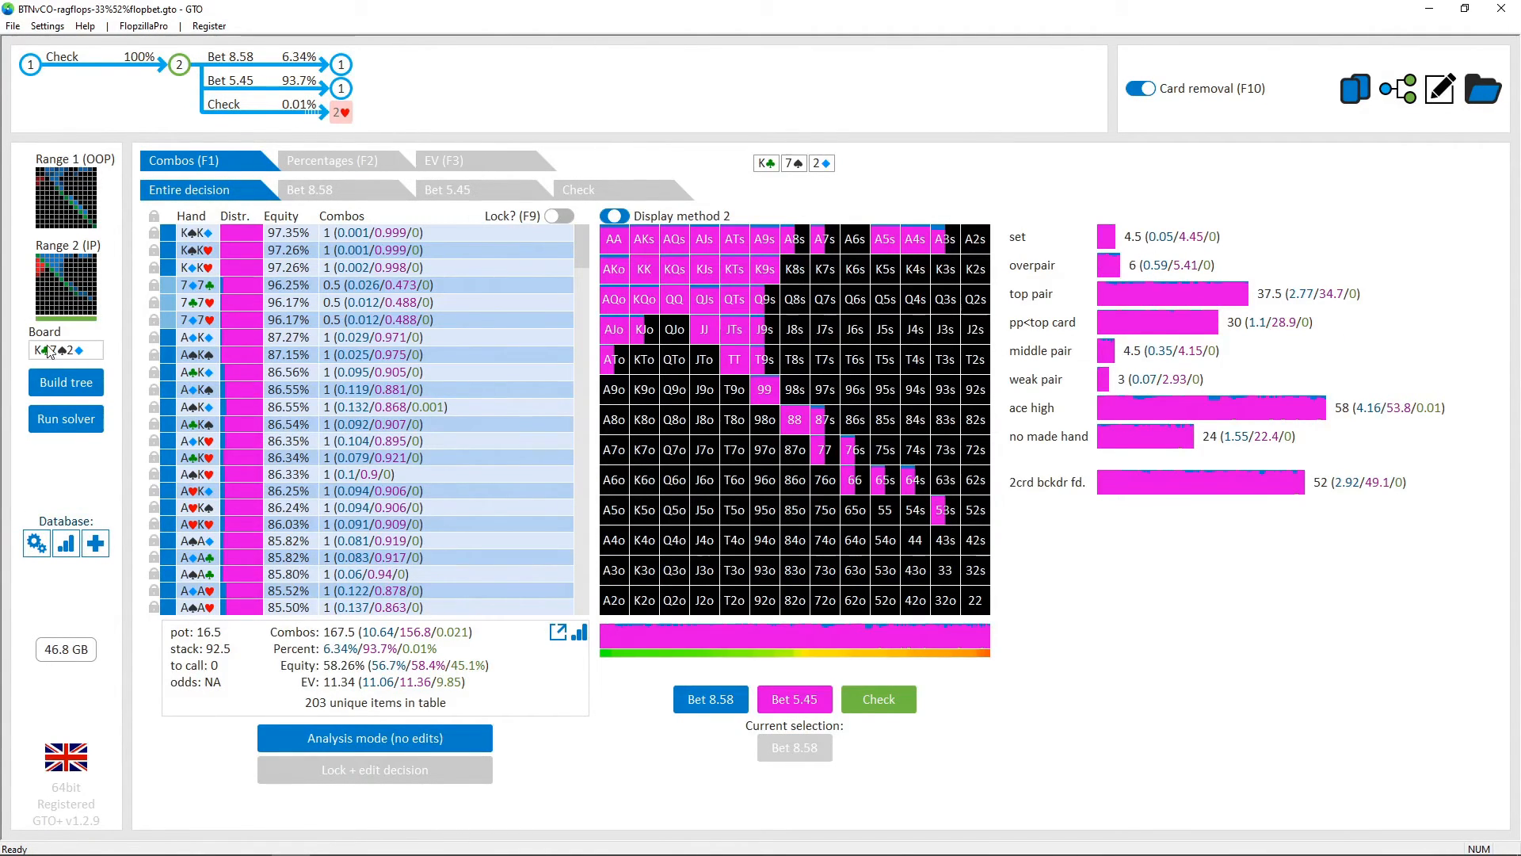
left_click(341, 87)
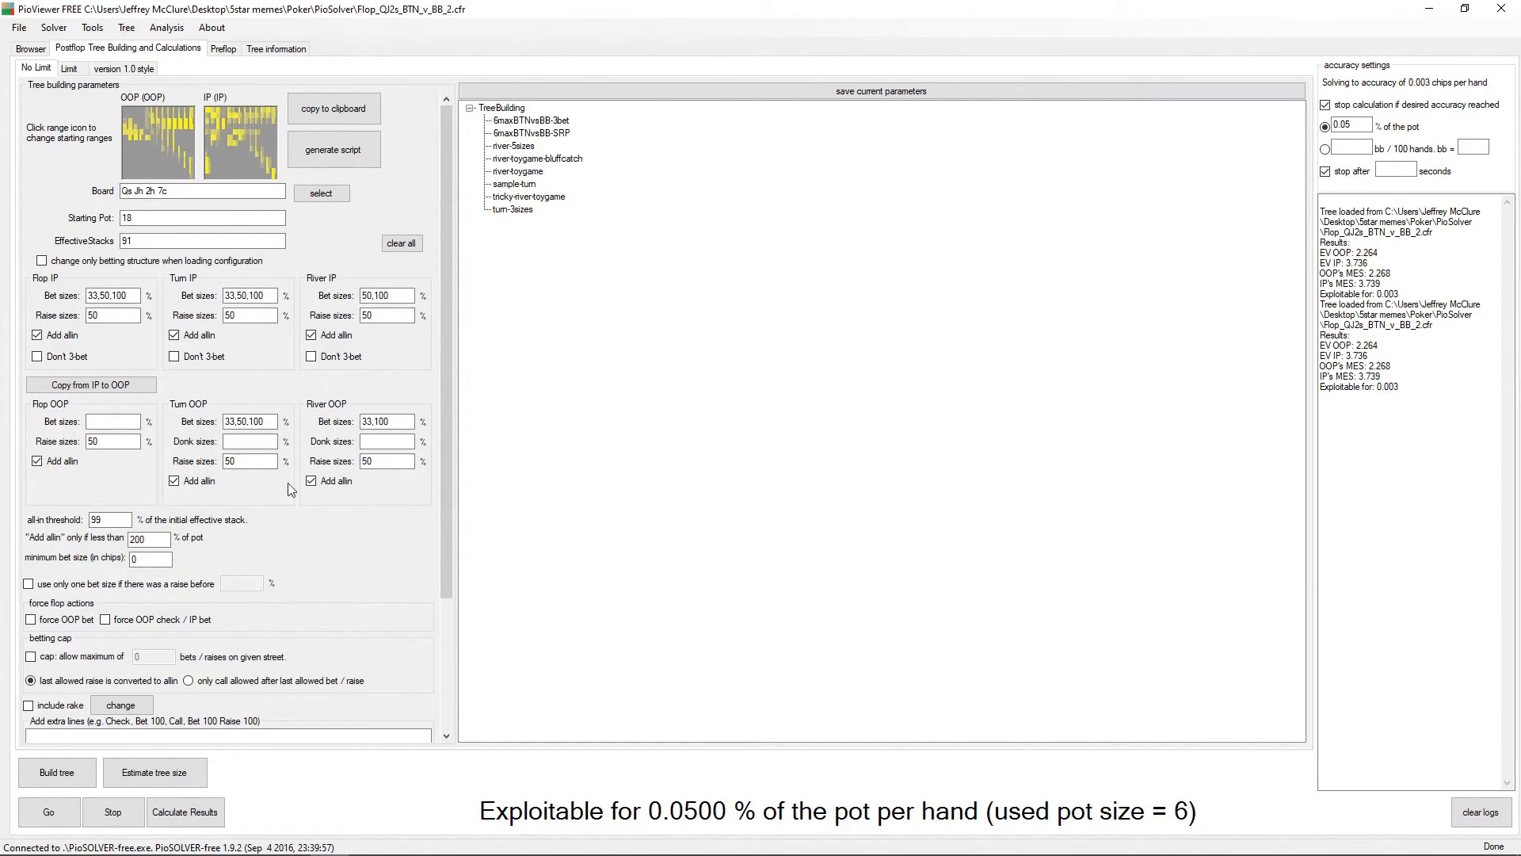
In PioViewer, generate 8 random flops for a solving script and close the script generation window.
left_click(127, 28)
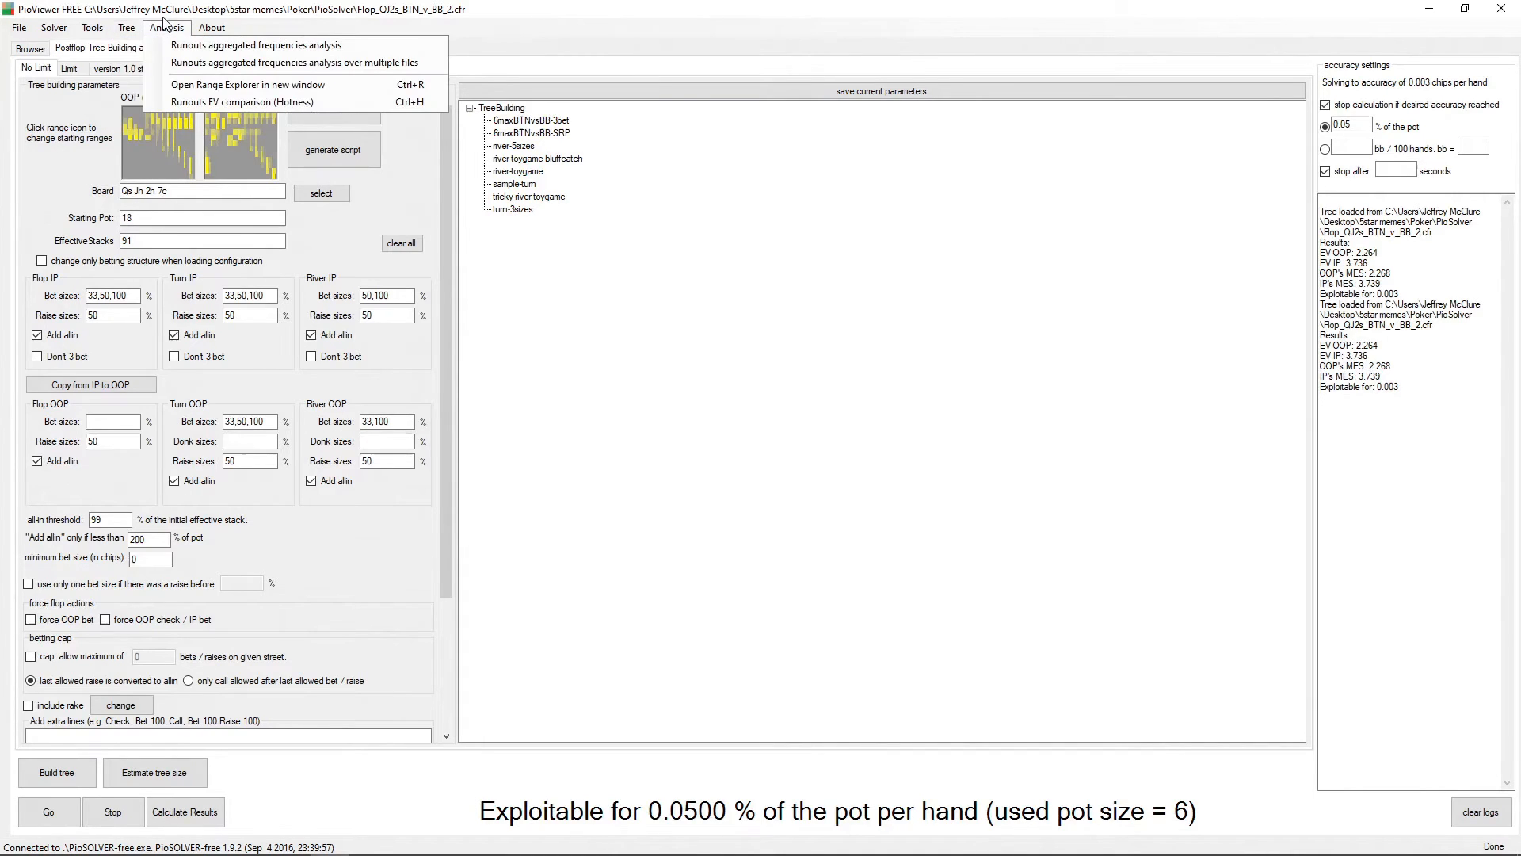
left_click(354, 183)
left_click(355, 159)
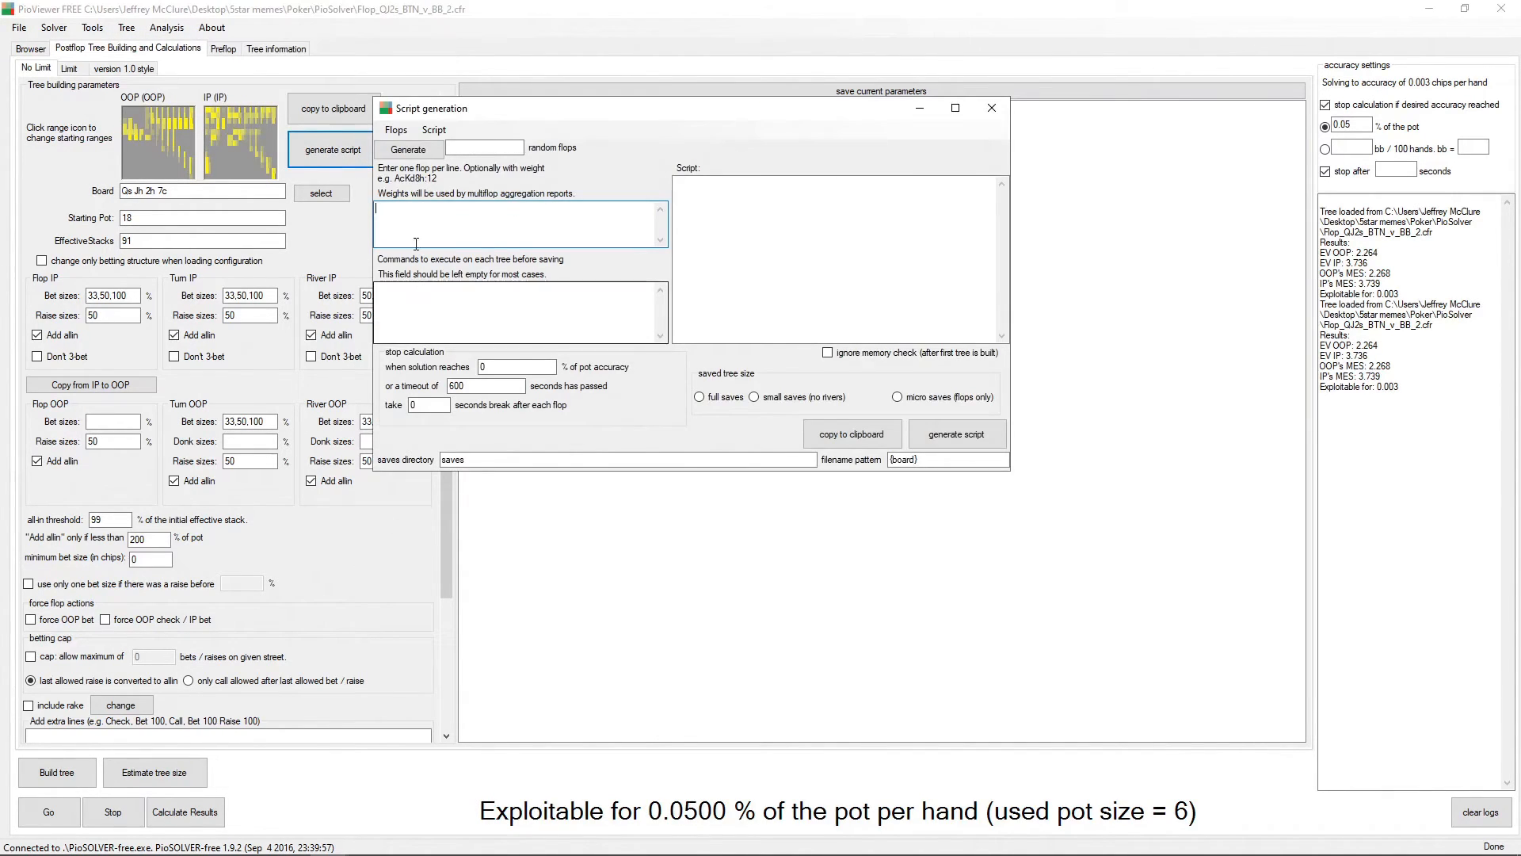
left_click(476, 147)
type("8")
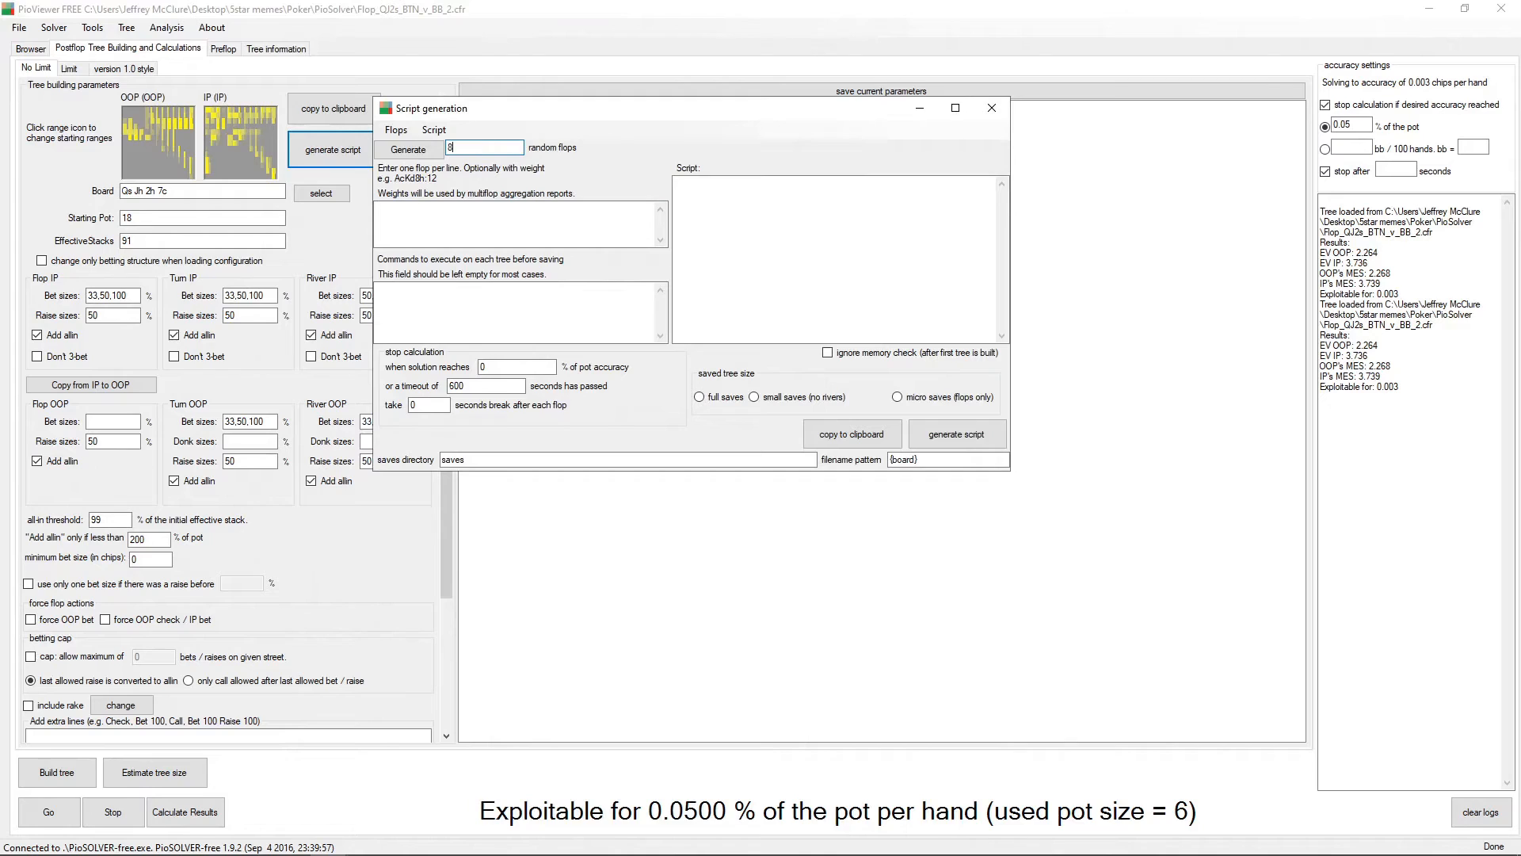
left_click(409, 150)
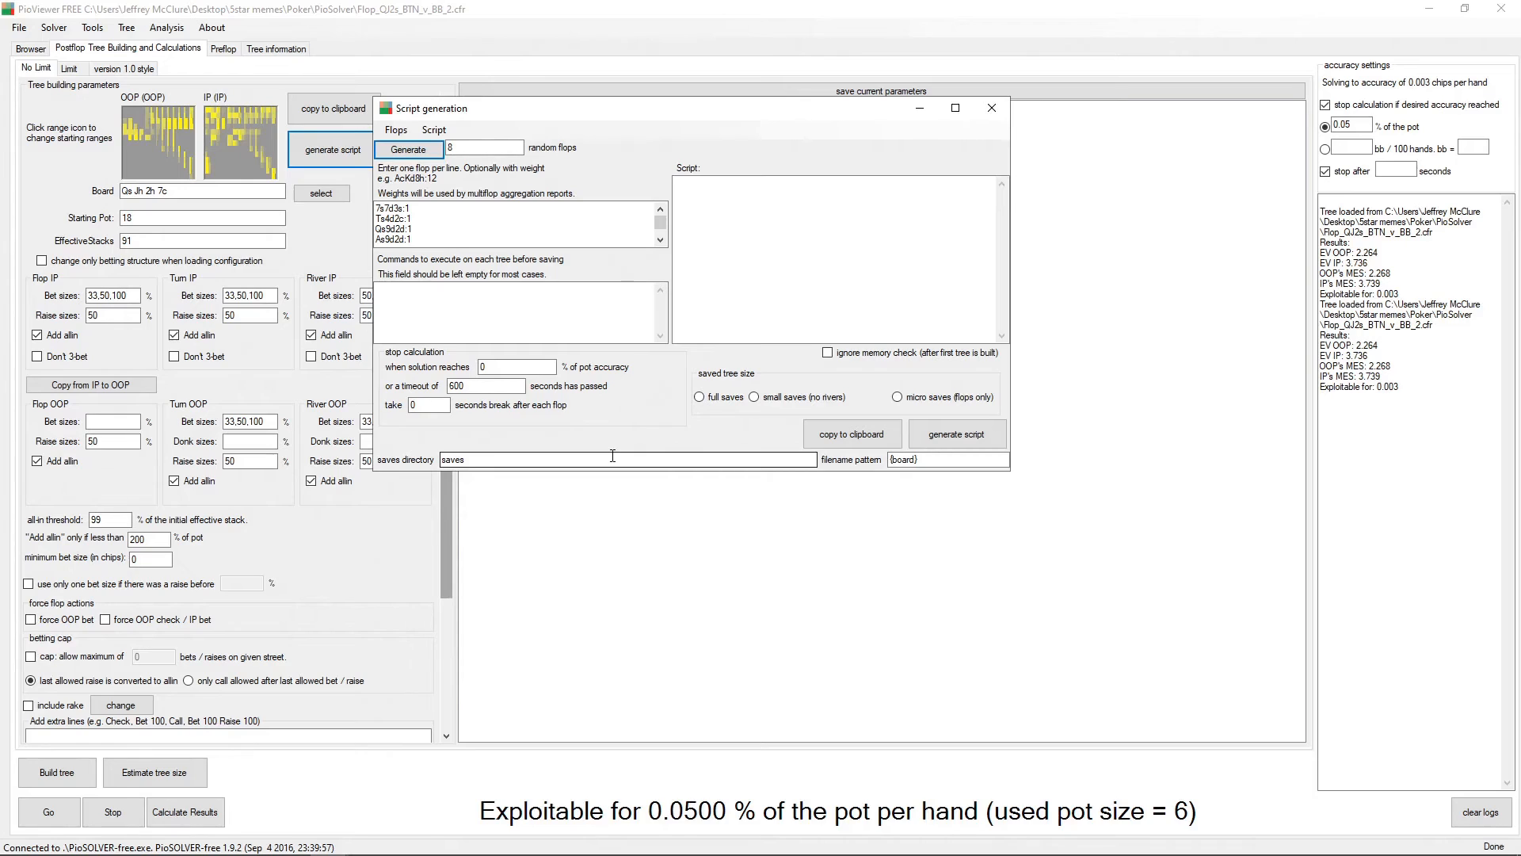
left_click(991, 113)
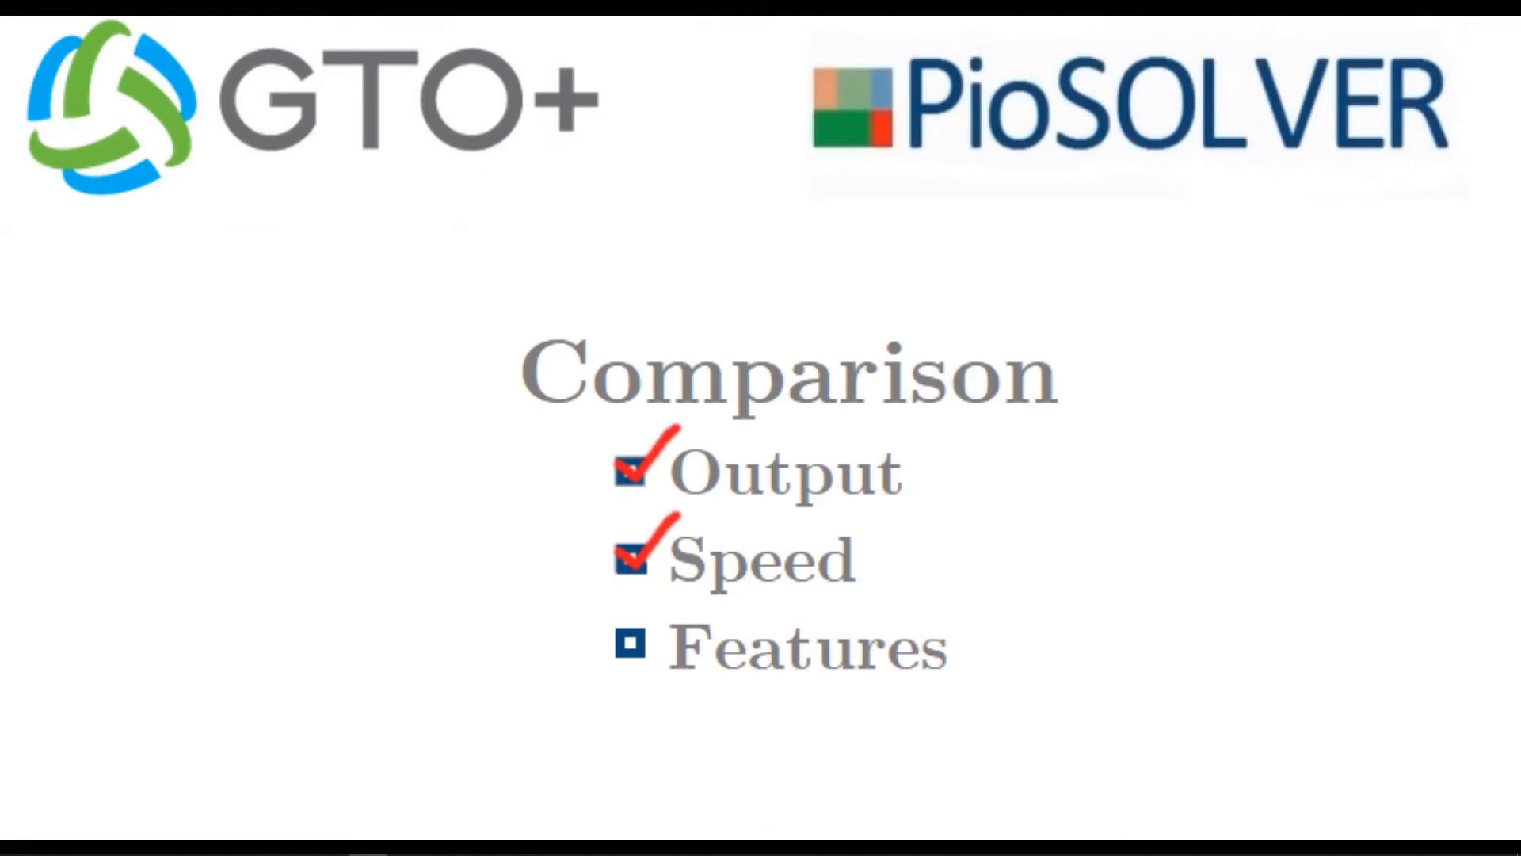
Switch back to GTO+ and return to the first OOP decision of the K♣7♠2♦ tree.
left_click(306, 843)
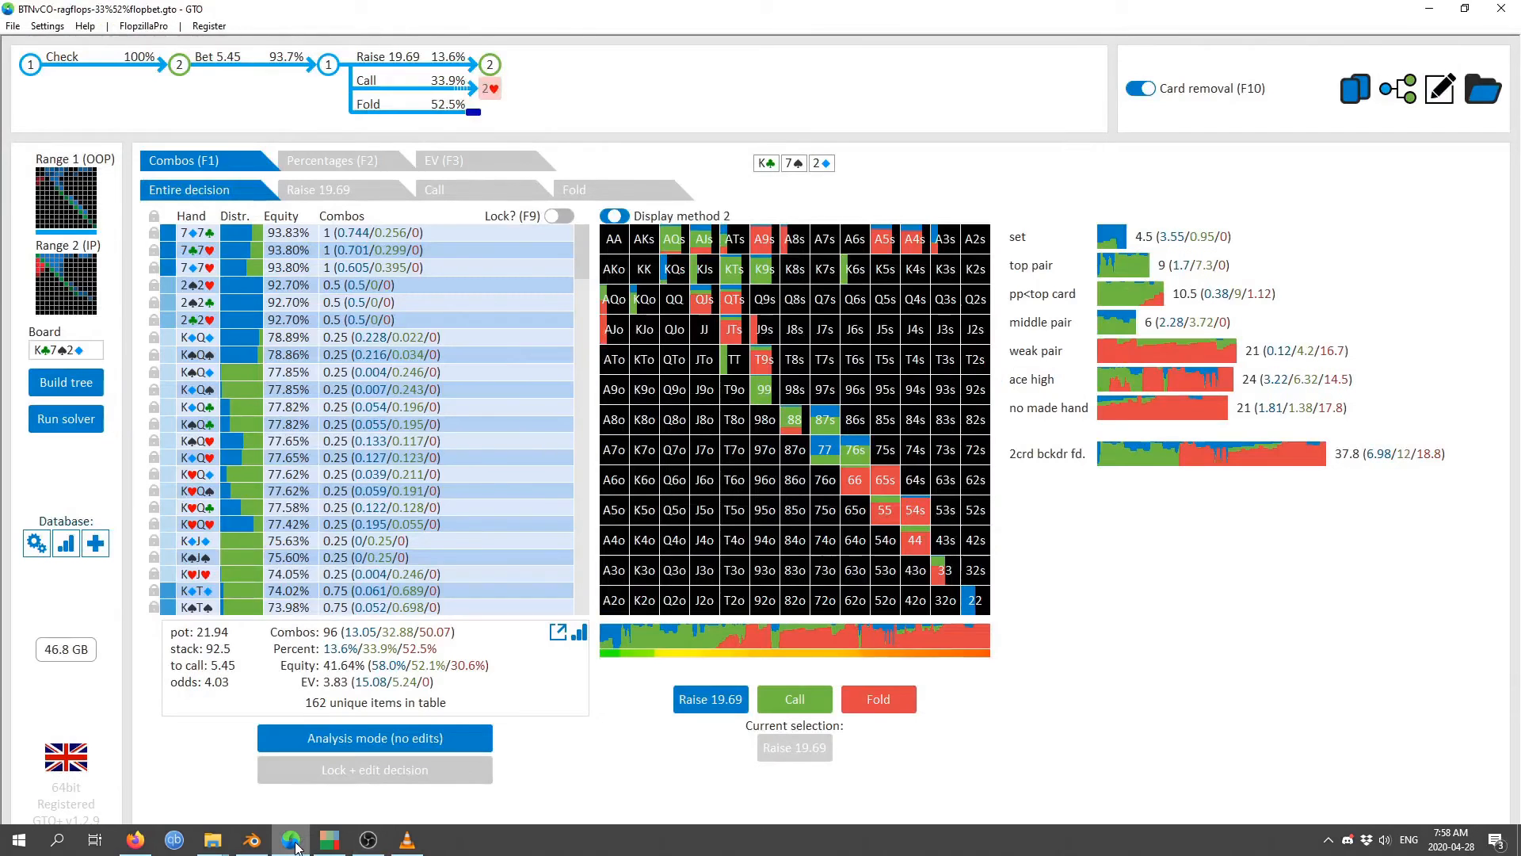
left_click(30, 67)
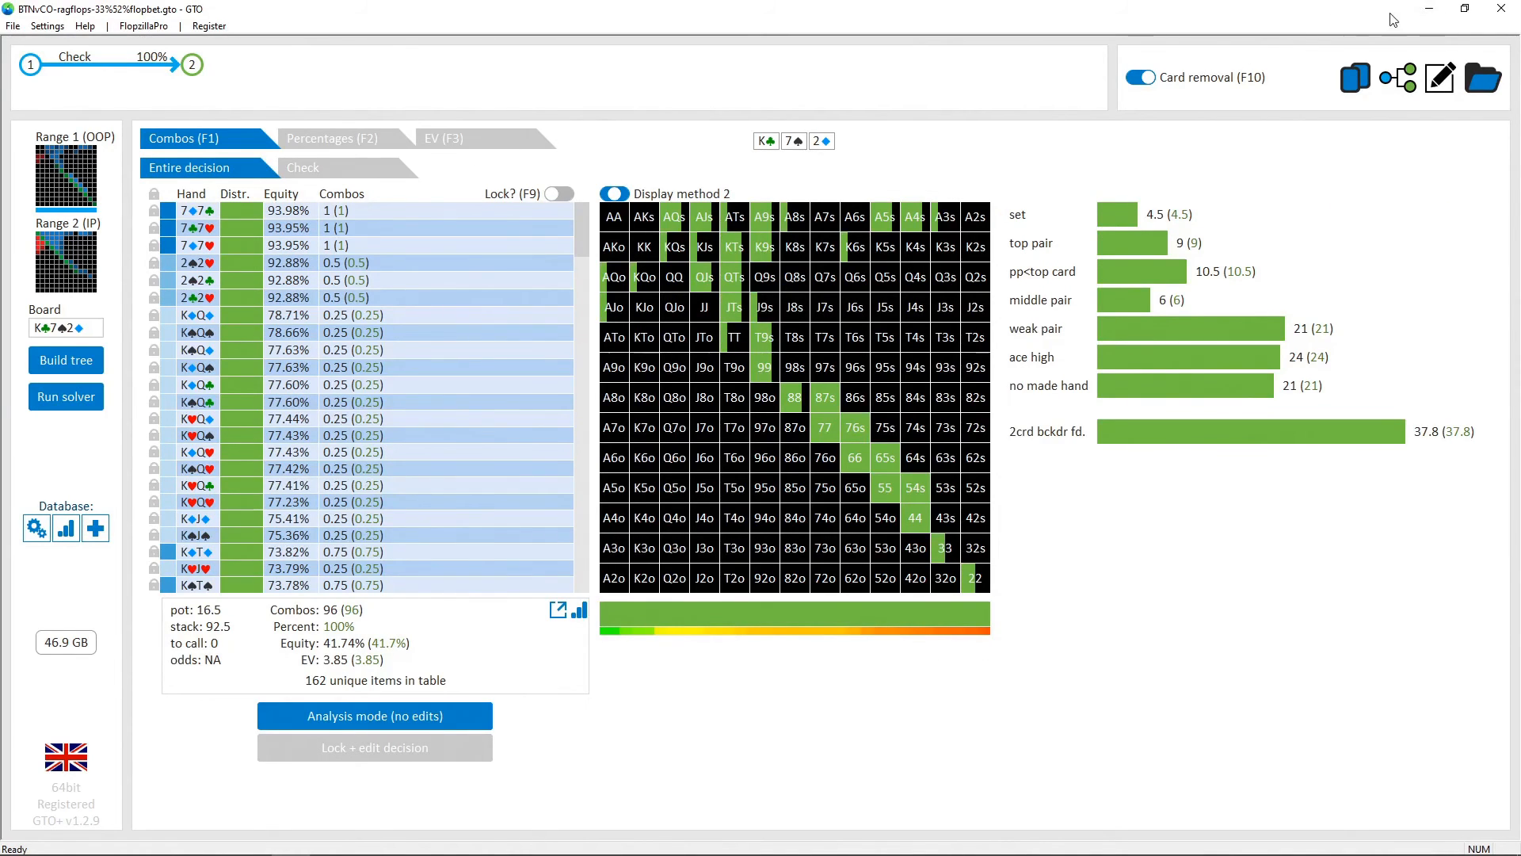
Minimize GTO+ and advance the comparison slide to mark Features as covered.
left_click(1463, 11)
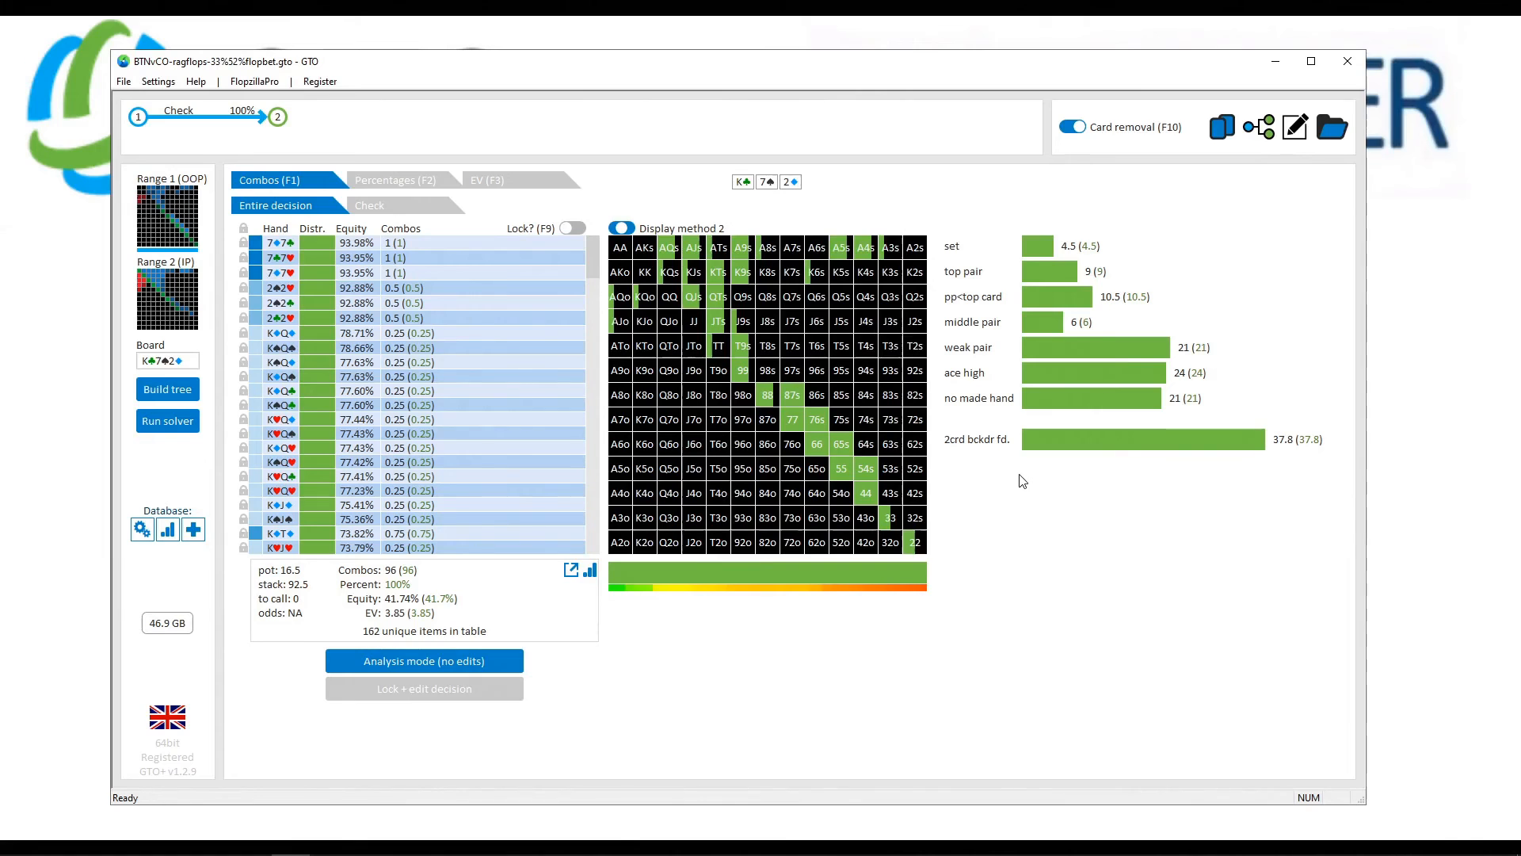
left_click(1276, 61)
key("Right")
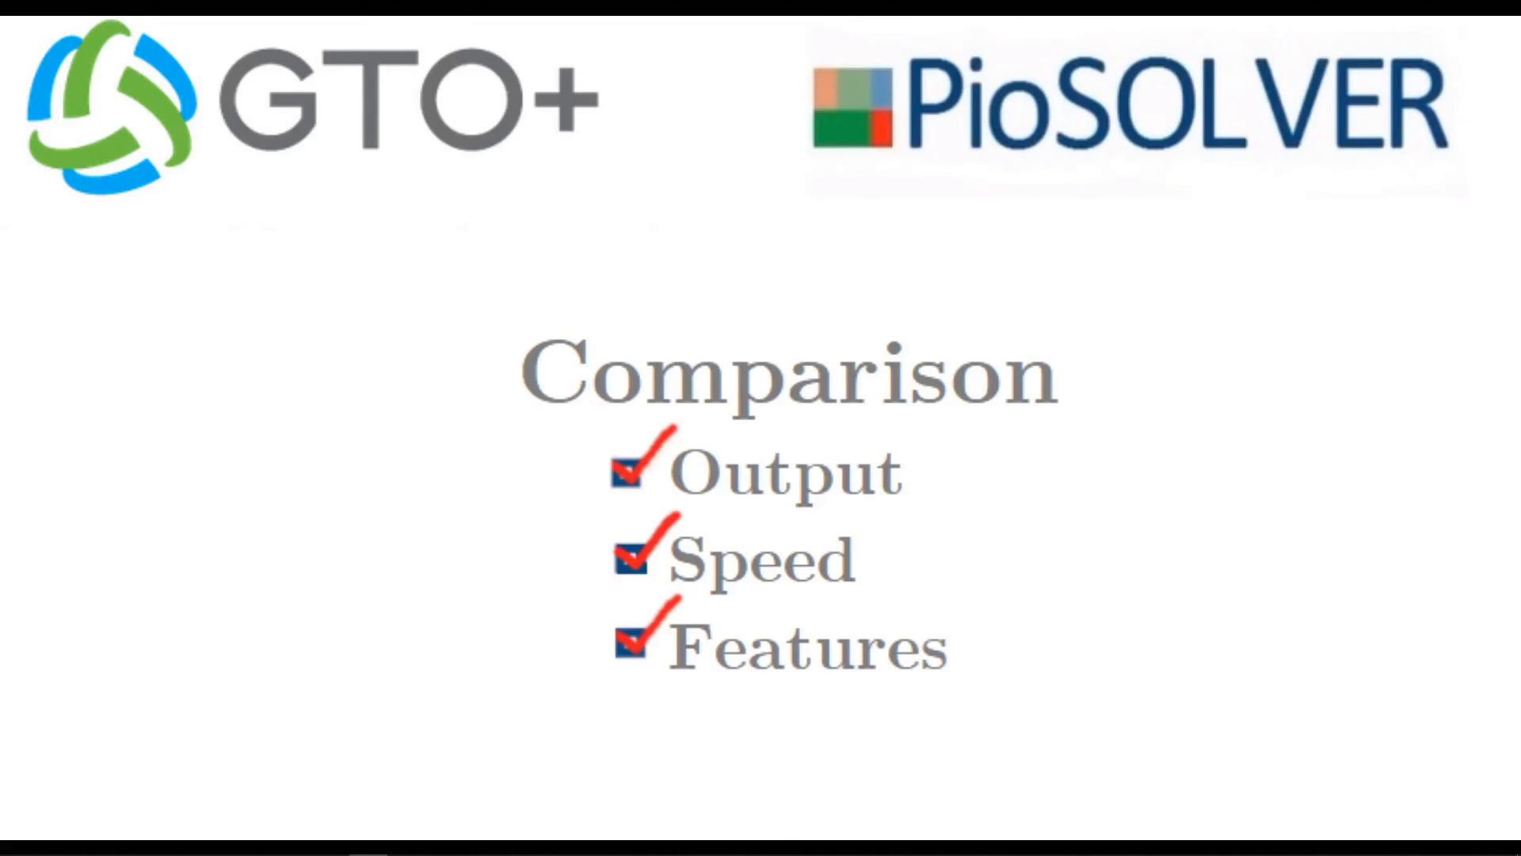